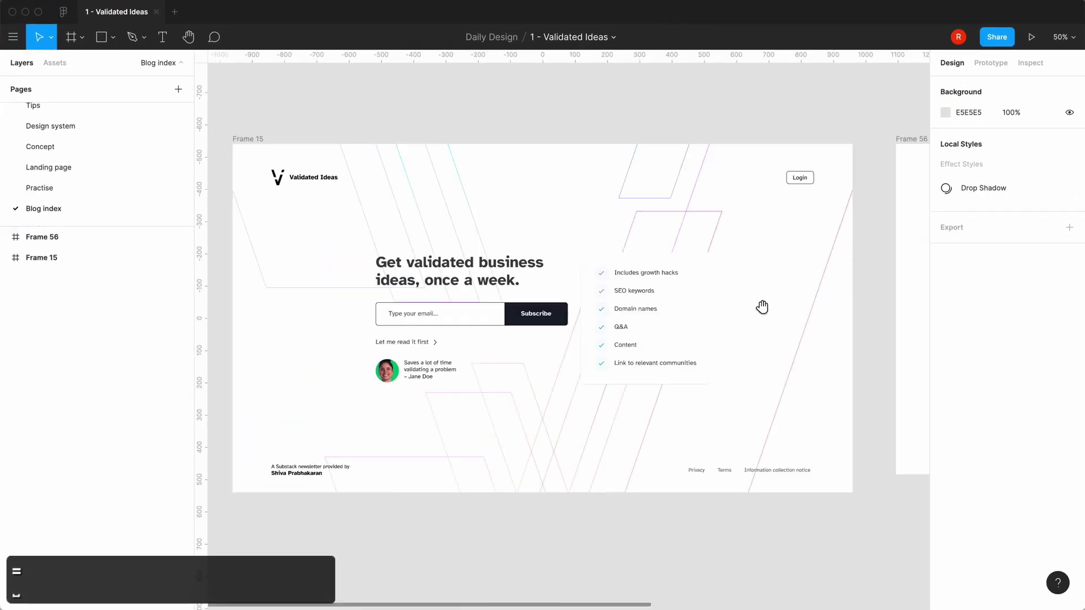
Copy the header bar with the logo and Login button from the landing page frame.
{"action": "left_click_drag", "start_coordinate": [762, 306], "coordinate": [850, 318]}
{"action": "left_click", "coordinate": [365, 190]}
{"action": "key", "text": "super+c"}
Delete the empty frame beside the landing page and create a 1440 × 1024 Desktop frame.
{"action": "left_click_drag", "start_coordinate": [759, 98], "coordinate": [238, 130]}
{"action": "left_click", "coordinate": [480, 181]}
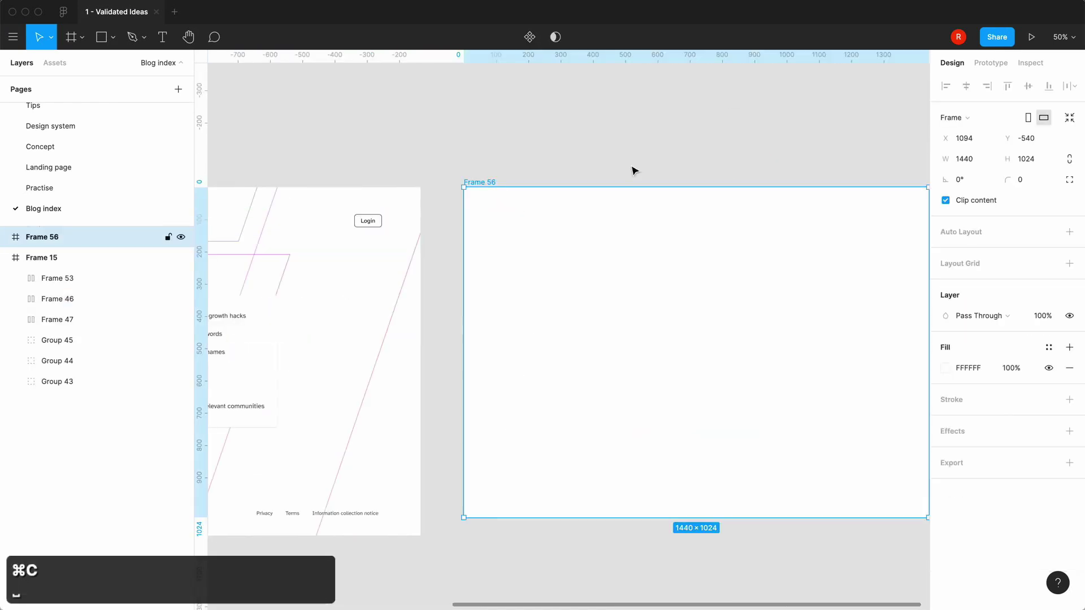
{"action": "left_click_drag", "start_coordinate": [757, 269], "coordinate": [562, 288]}
{"action": "key", "text": "BackSpace"}
{"action": "left_click", "coordinate": [76, 42]}
{"action": "left_click", "coordinate": [969, 150]}
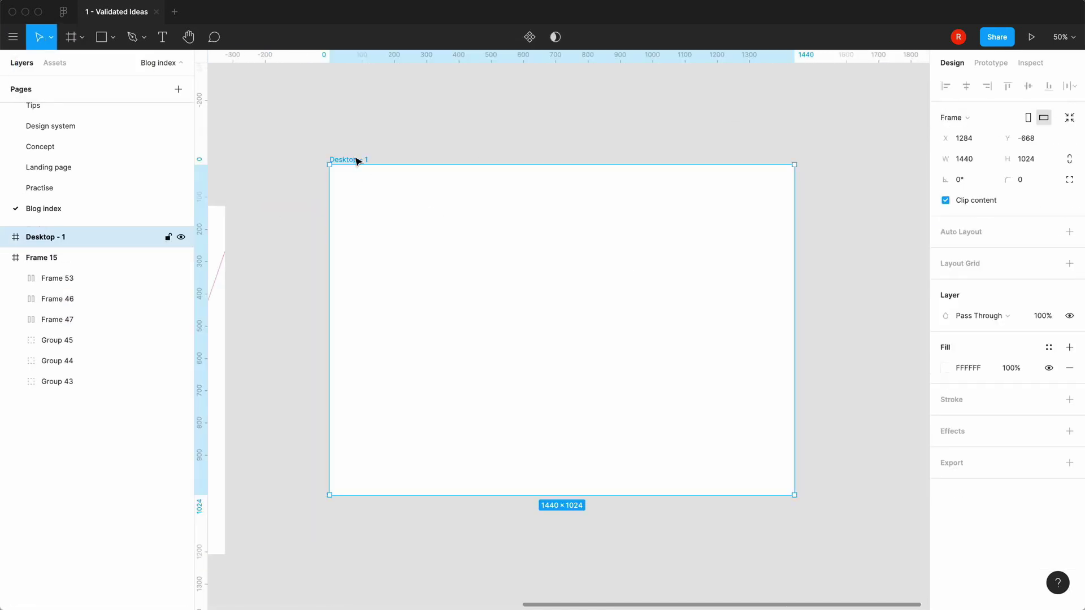
Paste the header into the Desktop frame, set its width to 1280, and position it horizontally centred at Y 40.
{"action": "left_click_drag", "start_coordinate": [356, 159], "coordinate": [338, 201]}
{"action": "key", "text": "super+v"}
{"action": "left_click", "coordinate": [964, 159]}
{"action": "type", "text": "1280"}
{"action": "key", "text": "Return"}
{"action": "left_click", "coordinate": [966, 86]}
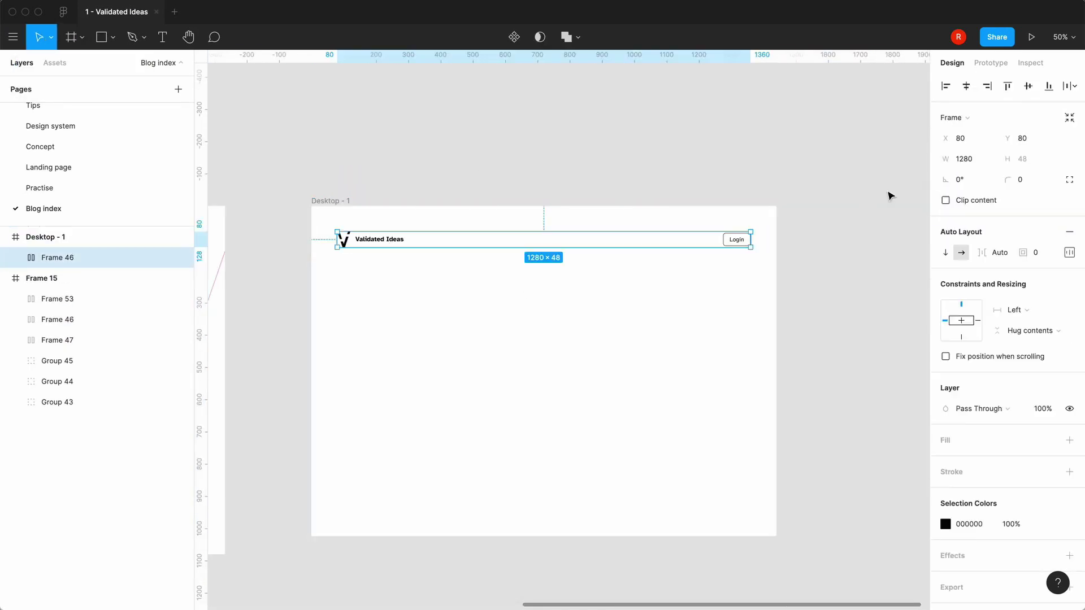
{"action": "left_click", "coordinate": [1022, 138]}
{"action": "type", "text": "40"}
{"action": "key", "text": "Return"}
{"action": "left_click", "coordinate": [840, 242]}
Duplicate the V logo mark from the header and move the copy into the empty middle of the Desktop frame.
{"action": "key", "text": "equal"}
{"action": "key", "text": "space"}
{"action": "left_click_drag", "start_coordinate": [583, 297], "coordinate": [755, 361]}
{"action": "key", "text": "0"}
{"action": "key", "text": "minus"}
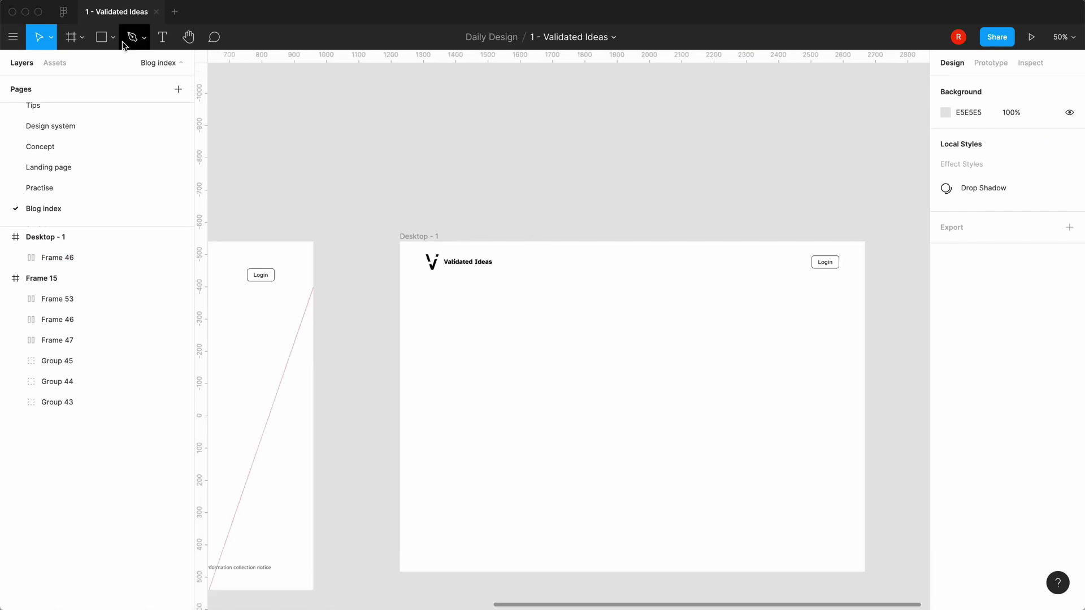
{"action": "left_click", "coordinate": [73, 38]}
{"action": "key", "text": "v"}
{"action": "left_click", "coordinate": [433, 267], "text": "super"}
{"action": "left_click", "coordinate": [65, 341]}
{"action": "key", "text": "super+c"}
{"action": "key", "text": "super+v"}
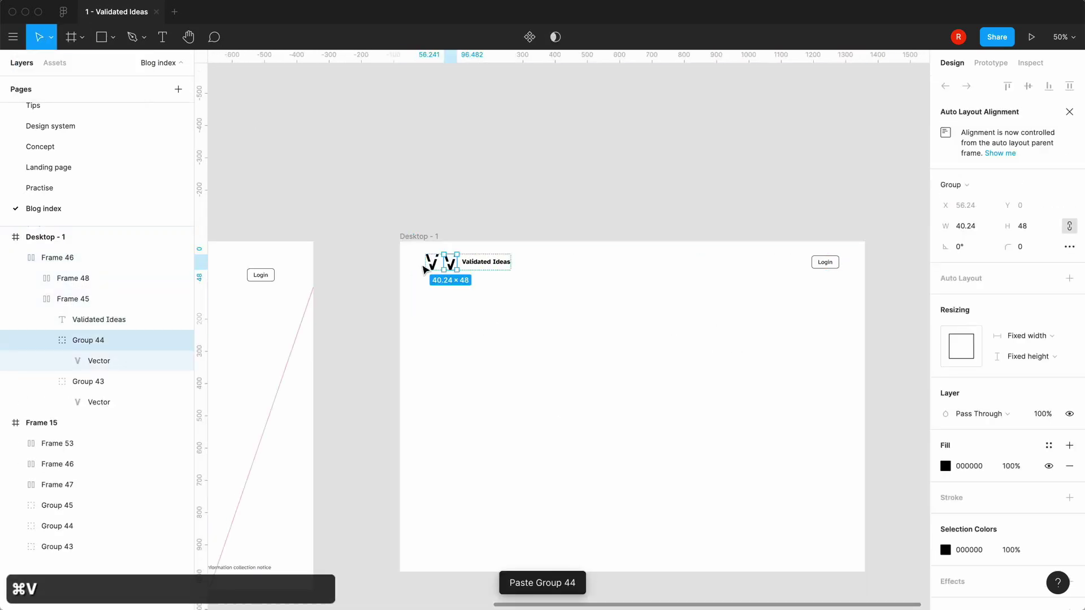
{"action": "left_click_drag", "start_coordinate": [451, 262], "coordinate": [583, 378]}
Enlarge the logo copy proportionally by factors of 3 and 2 to 241.45 × 288 and move it above the Desktop frame.
{"action": "left_click", "coordinate": [1026, 159]}
{"action": "key", "text": "Right"}
{"action": "type", "text": "*3"}
{"action": "key", "text": "Return"}
{"action": "key", "text": "Right"}
{"action": "type", "text": "*2"}
{"action": "key", "text": "Return"}
{"action": "left_click_drag", "start_coordinate": [618, 435], "coordinate": [633, 163]}
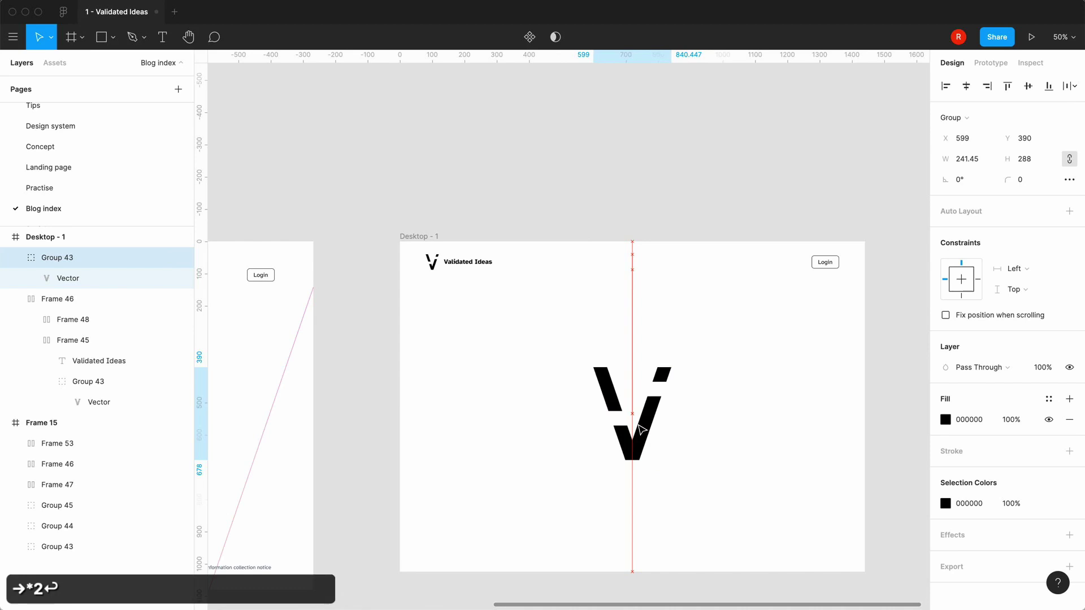
{"action": "left_click", "coordinate": [698, 370]}
Draw a frame about 214 high below the header, set its width to 1280, and fill it with F4F4F5.
{"action": "left_click", "coordinate": [82, 38]}
{"action": "left_click", "coordinate": [82, 66]}
{"action": "left_click_drag", "start_coordinate": [460, 301], "coordinate": [767, 370]}
{"action": "left_click", "coordinate": [978, 160]}
{"action": "type", "text": "1280"}
{"action": "key", "text": "Return"}
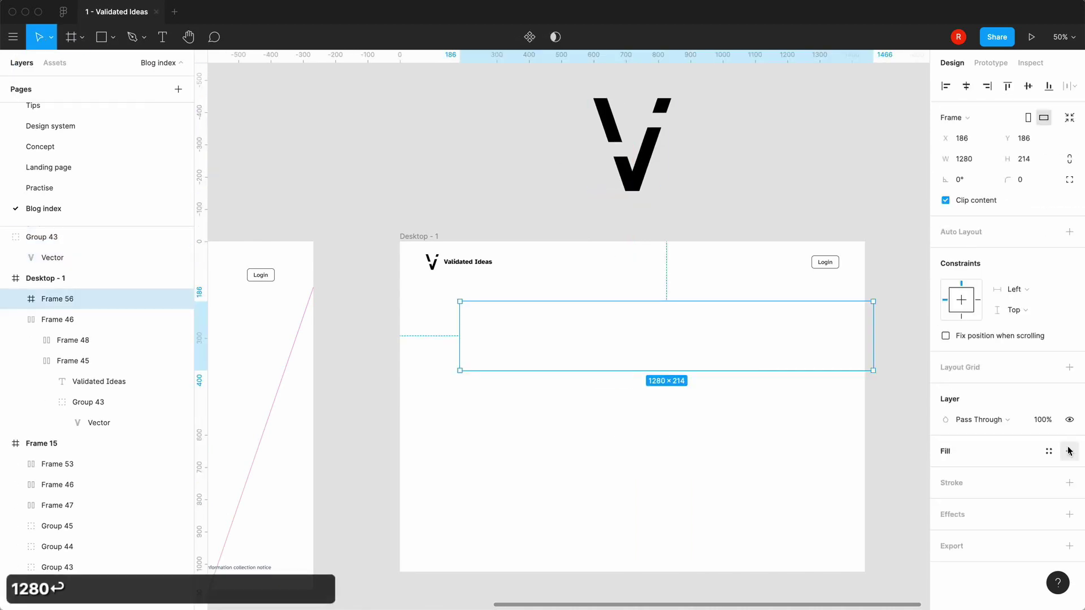
{"action": "left_click", "coordinate": [1070, 451]}
{"action": "left_click", "coordinate": [843, 548]}
Centre the grey frame horizontally at Y 130 and extend its height to 894, reaching the Desktop frame's lower edge.
{"action": "left_click", "coordinate": [966, 86]}
{"action": "left_click", "coordinate": [1024, 138]}
{"action": "type", "text": "80"}
{"action": "key", "text": "Return"}
{"action": "key", "text": "shift+Up"}
{"action": "key", "text": "shift+Up"}
{"action": "key", "text": "shift+Up"}
{"action": "key", "text": "shift+Up"}
{"action": "key", "text": "shift+Up"}
{"action": "key", "text": "shift+Up"}
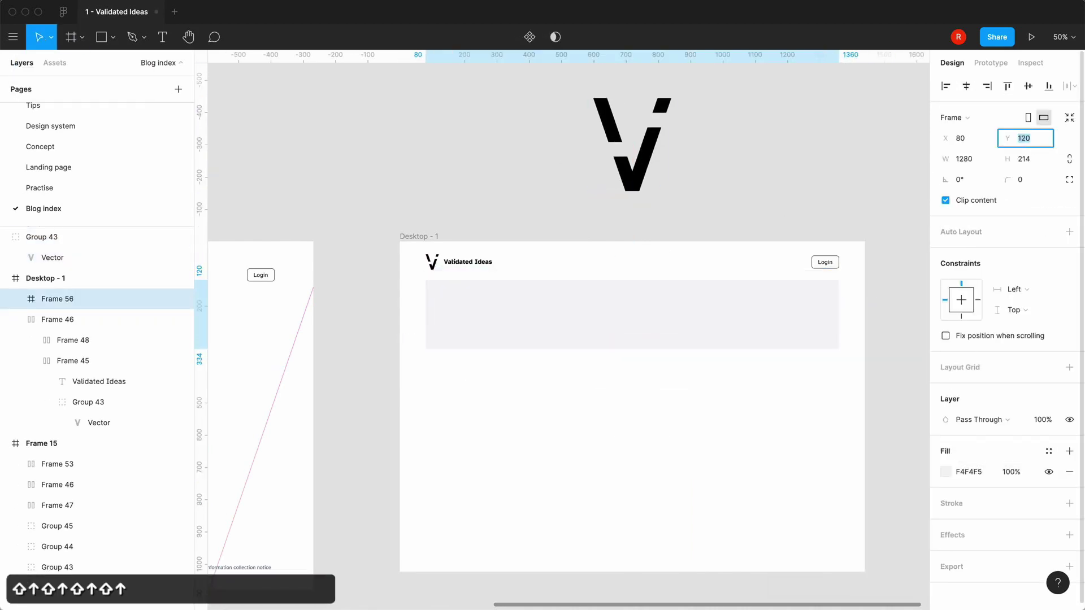
{"action": "left_click_drag", "start_coordinate": [665, 352], "coordinate": [666, 572]}
{"action": "left_click", "coordinate": [351, 353]}
{"action": "left_click", "coordinate": [567, 356]}
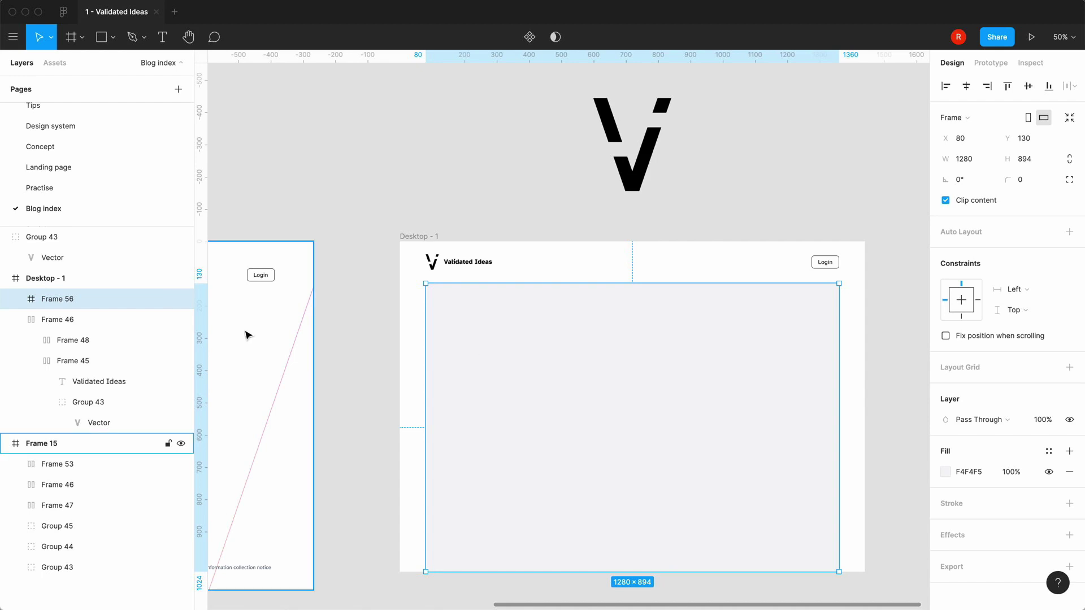
Draw a frame about 270 high inside the grey frame, set its width to 600, and move it to about X 216, Y 132.
{"action": "left_click", "coordinate": [71, 37]}
{"action": "left_click_drag", "start_coordinate": [456, 307], "coordinate": [706, 394]}
{"action": "left_click", "coordinate": [983, 164]}
{"action": "type", "text": "600"}
{"action": "key", "text": "Return"}
{"action": "left_click_drag", "start_coordinate": [502, 361], "coordinate": [541, 380]}
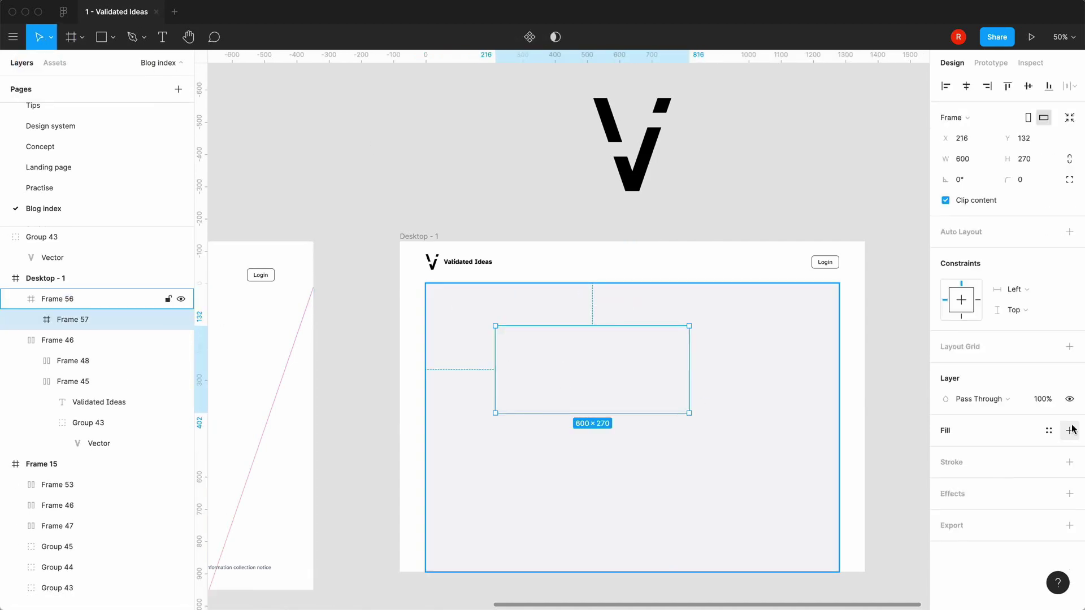
Give the 600-wide inner frame a solid white FFFFFF fill.
{"action": "left_click", "coordinate": [1070, 430]}
{"action": "left_click", "coordinate": [945, 451]}
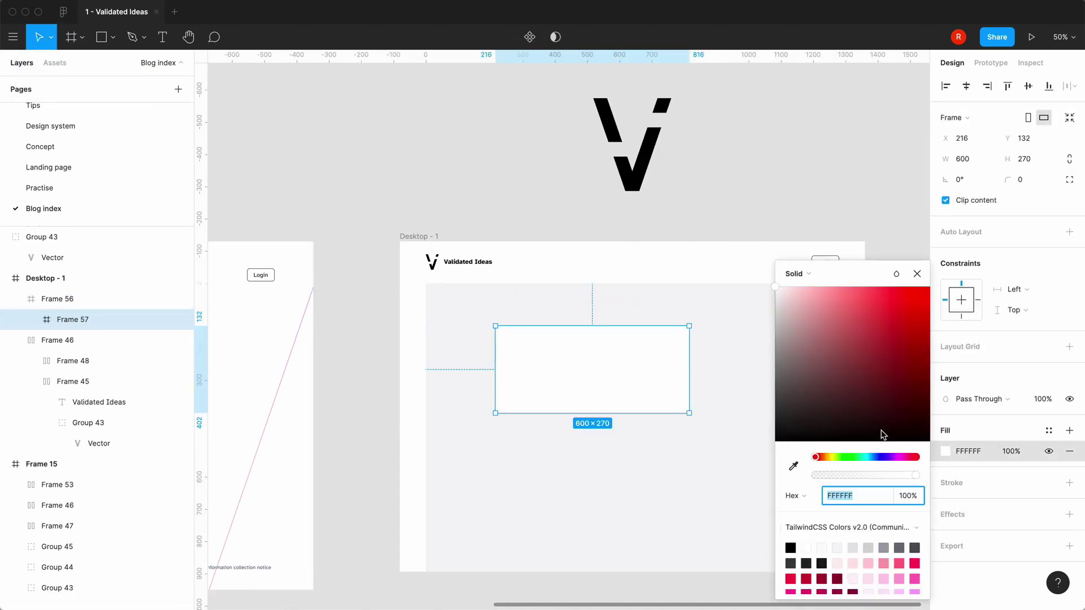
{"action": "left_click", "coordinate": [917, 273]}
{"action": "left_click", "coordinate": [914, 222]}
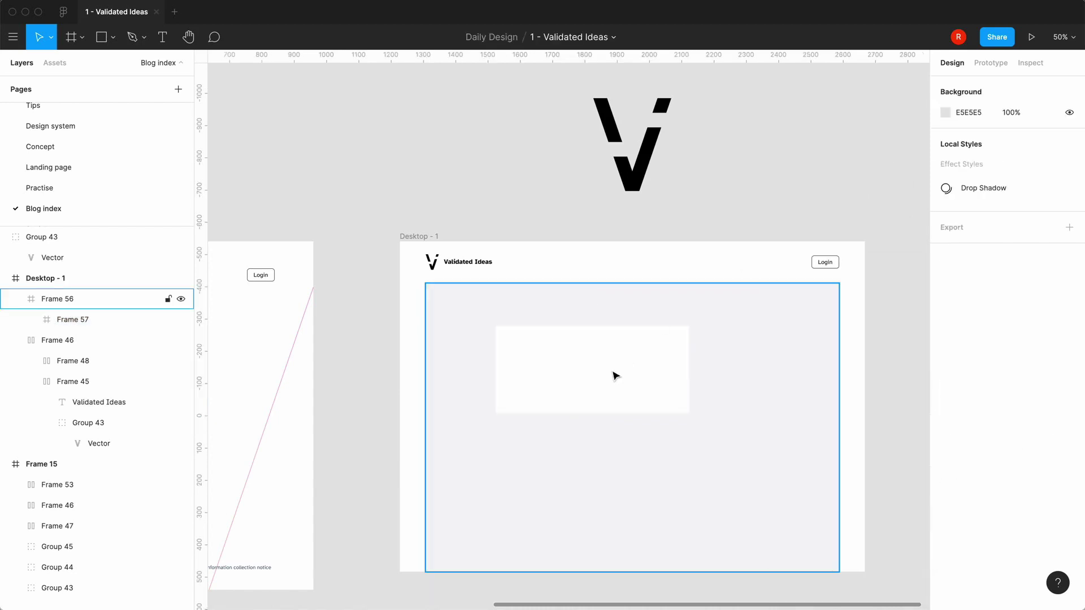
Resize the white inner frame to a 16:9 aspect ratio with the Aspects plugin, changing only its height.
{"action": "left_click", "coordinate": [616, 376]}
{"action": "right_click", "coordinate": [615, 376]}
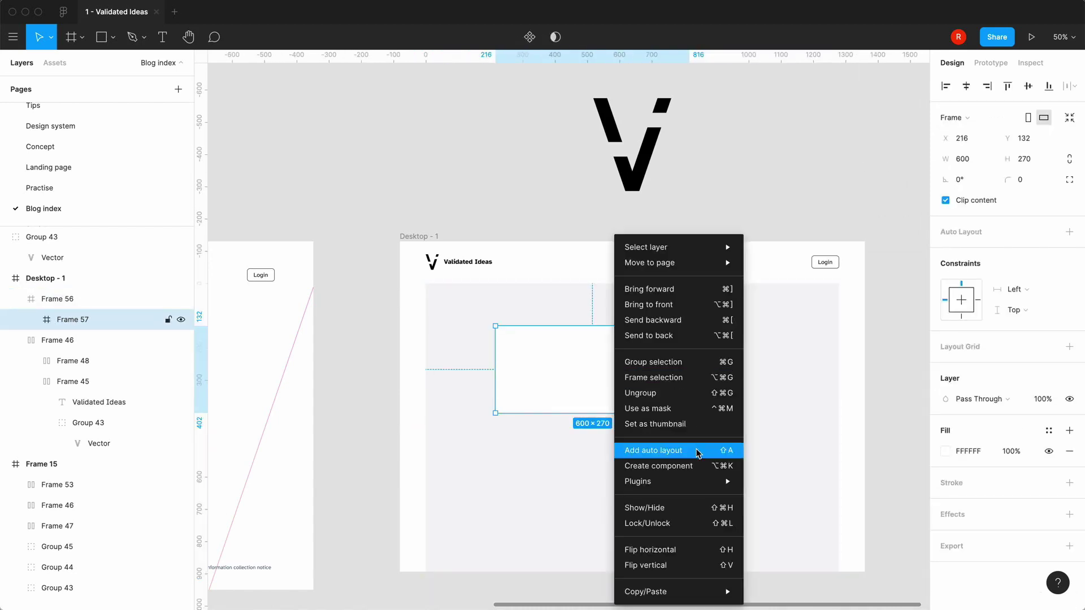
{"action": "mouse_move", "coordinate": [684, 481]}
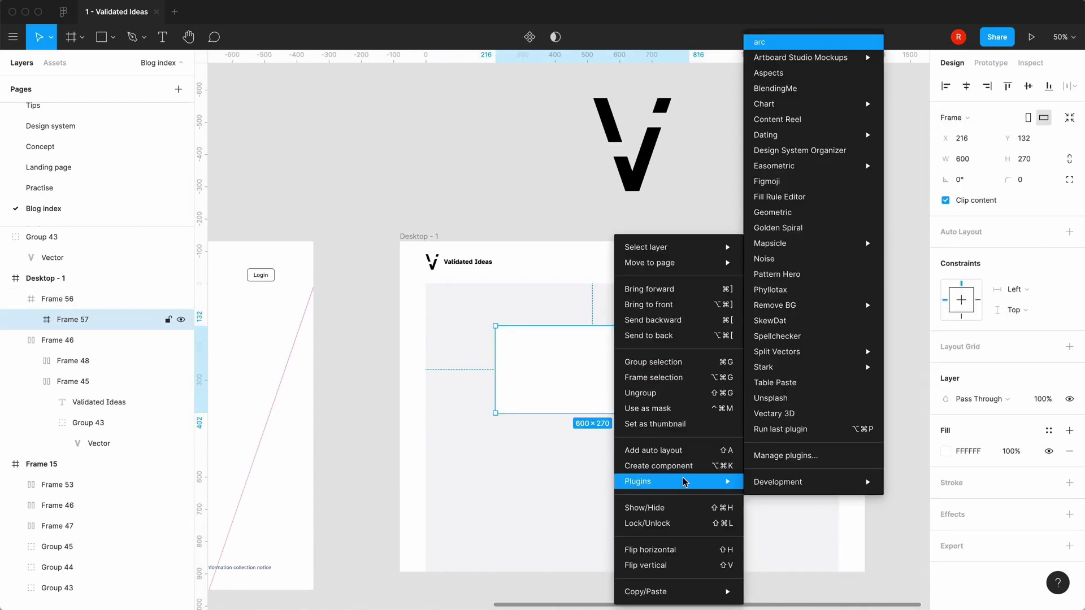
{"action": "left_click", "coordinate": [770, 74]}
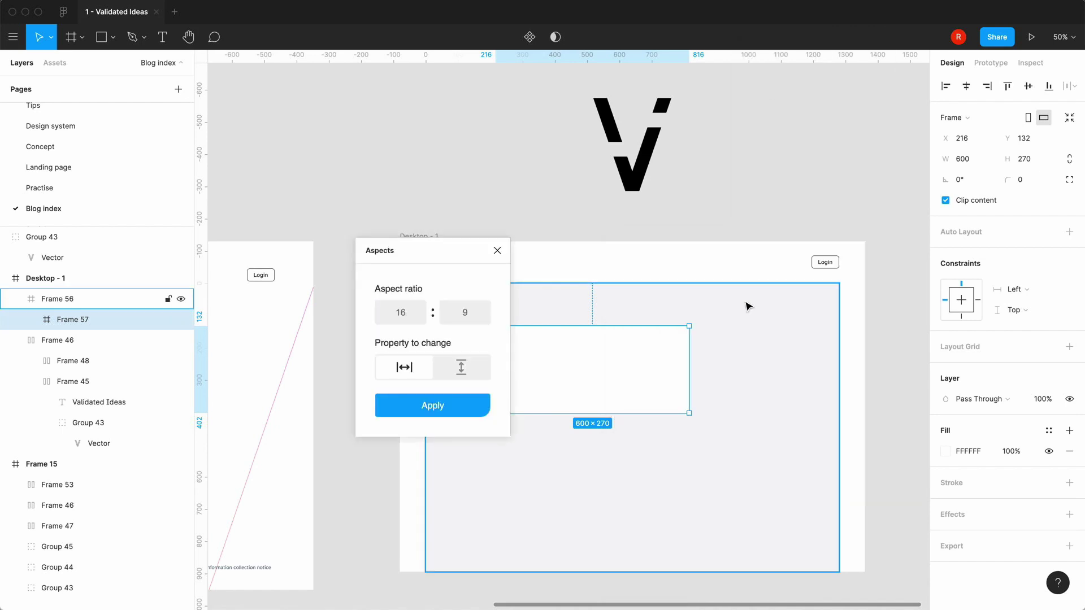
{"action": "left_click", "coordinate": [462, 368]}
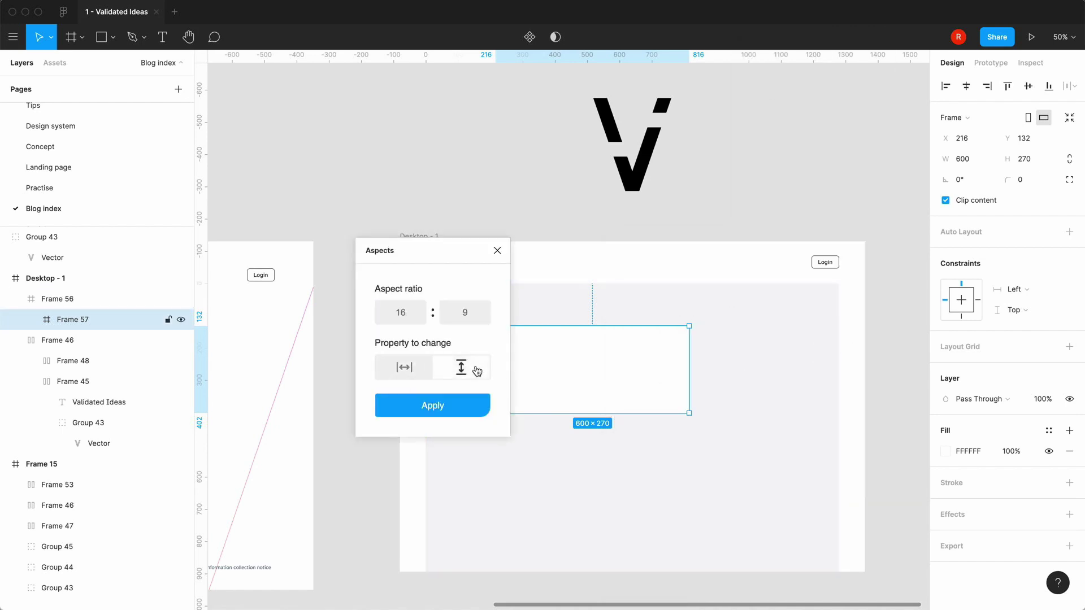
{"action": "left_click", "coordinate": [407, 311]}
{"action": "type", "text": "16"}
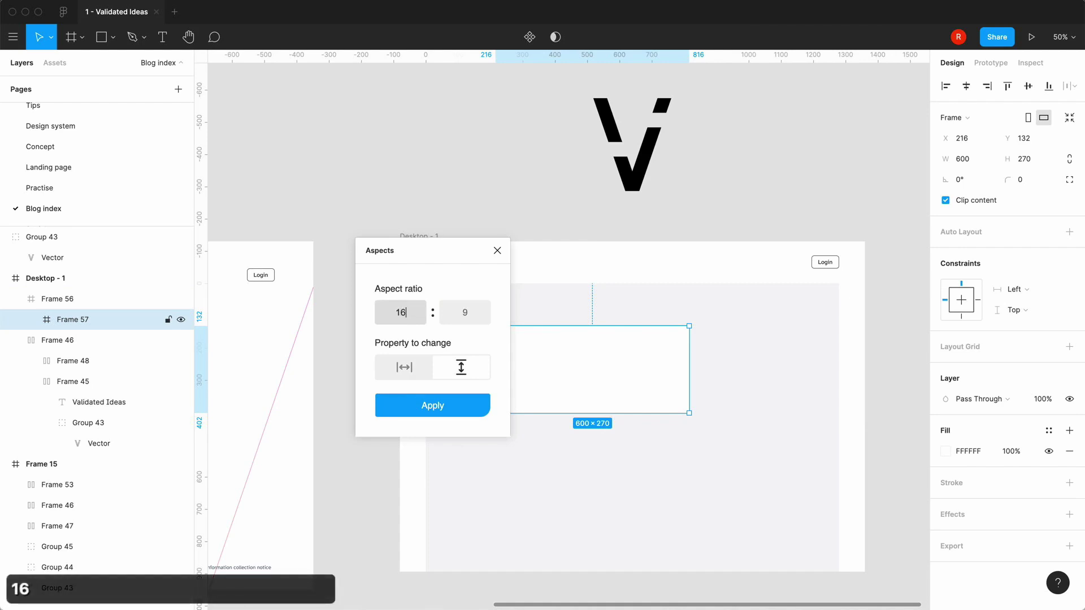
{"action": "type", "text": "9"}
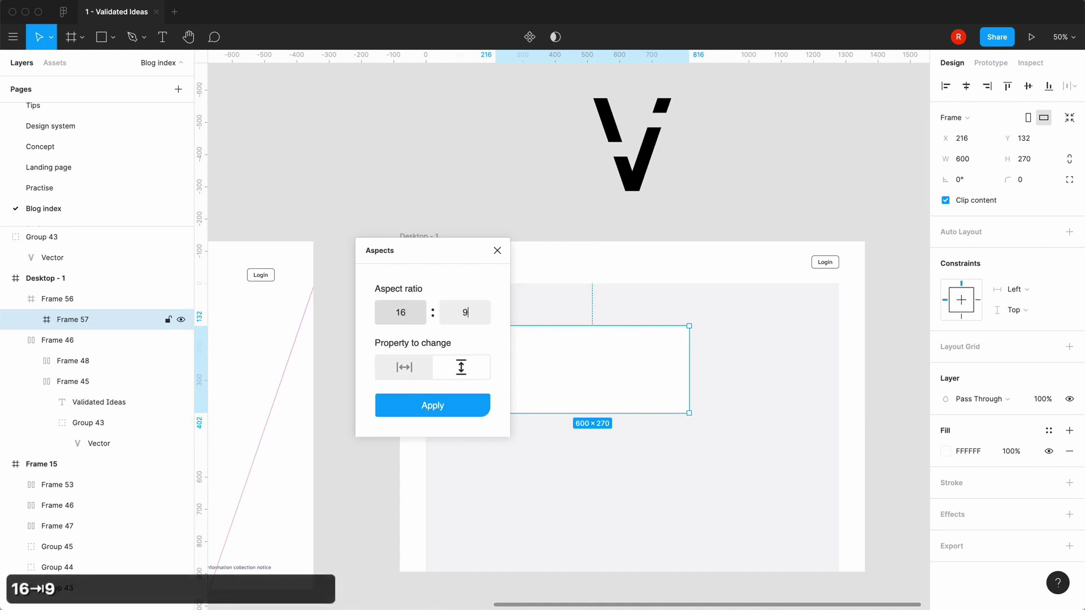
{"action": "left_click", "coordinate": [441, 410]}
Move the white frame slightly and transfer the enlarged V logo from the canvas into it.
{"action": "left_click_drag", "start_coordinate": [567, 363], "coordinate": [542, 354]}
{"action": "key", "text": "g"}
{"action": "left_click", "coordinate": [51, 236]}
{"action": "key", "text": "super+x"}
{"action": "left_click", "coordinate": [547, 361]}
{"action": "key", "text": "super+v"}
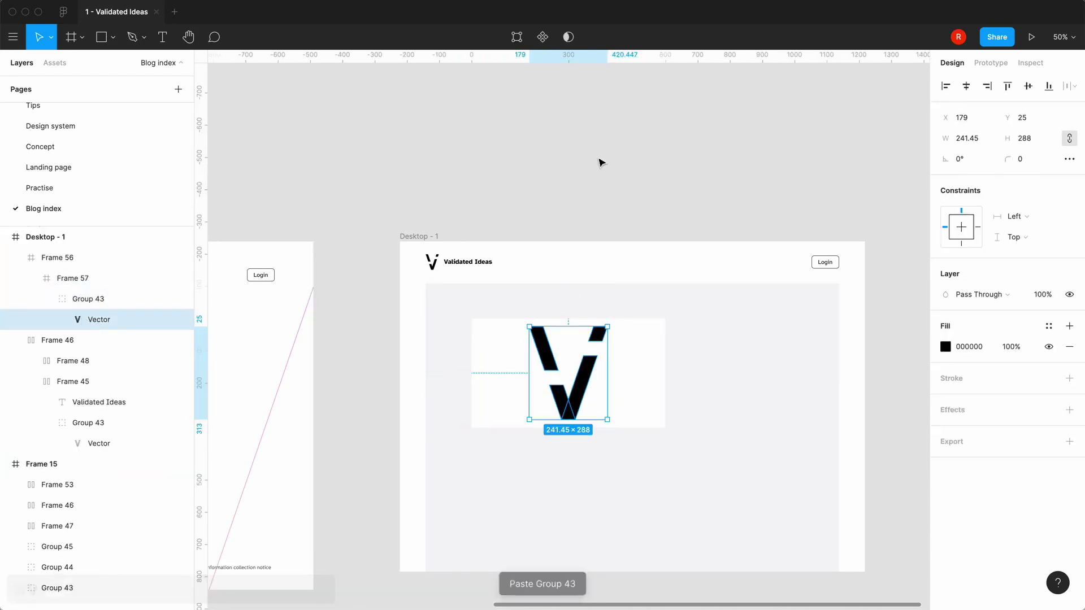
{"action": "left_click", "coordinate": [707, 168]}
Switch to Chrome and open validated.substack.com.
{"action": "left_click", "coordinate": [30, 280]}
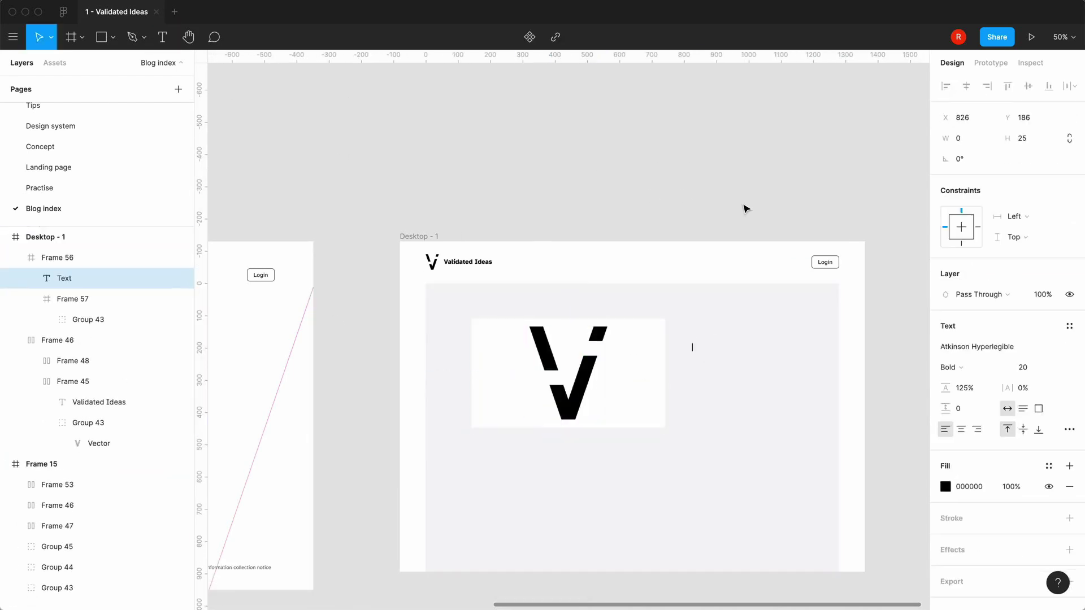
{"action": "key", "text": "super+Tab"}
{"action": "left_click", "coordinate": [528, 16]}
{"action": "type", "text": "validated.substack.com"}
{"action": "key", "text": "Return"}
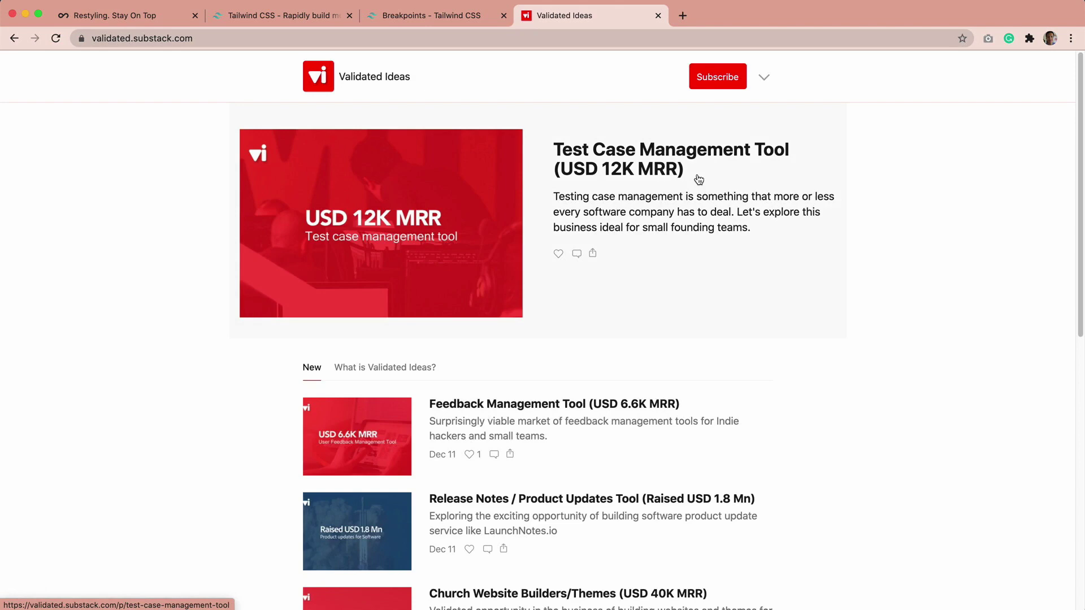
Open the featured Test Case Management Tool article and copy its full title.
{"action": "left_click", "coordinate": [631, 181]}
{"action": "left_click_drag", "start_coordinate": [365, 172], "coordinate": [300, 147]}
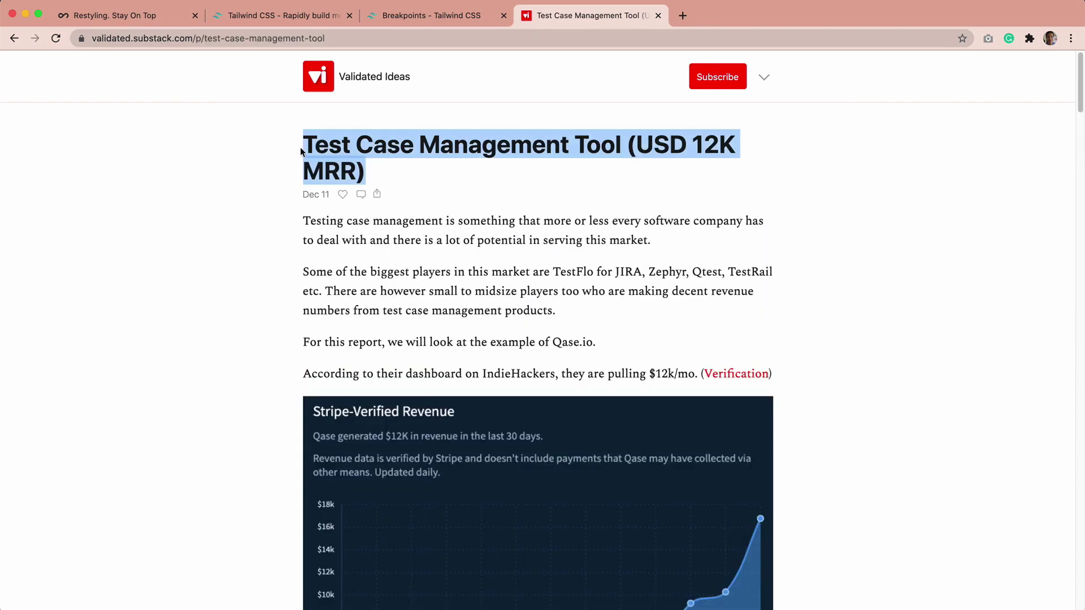
{"action": "key", "text": "super+c"}
Switch back to Figma and paste the article title as text beside the white logo frame, with font size 32.
{"action": "key", "text": "super+Tab"}
{"action": "left_click", "coordinate": [59, 280]}
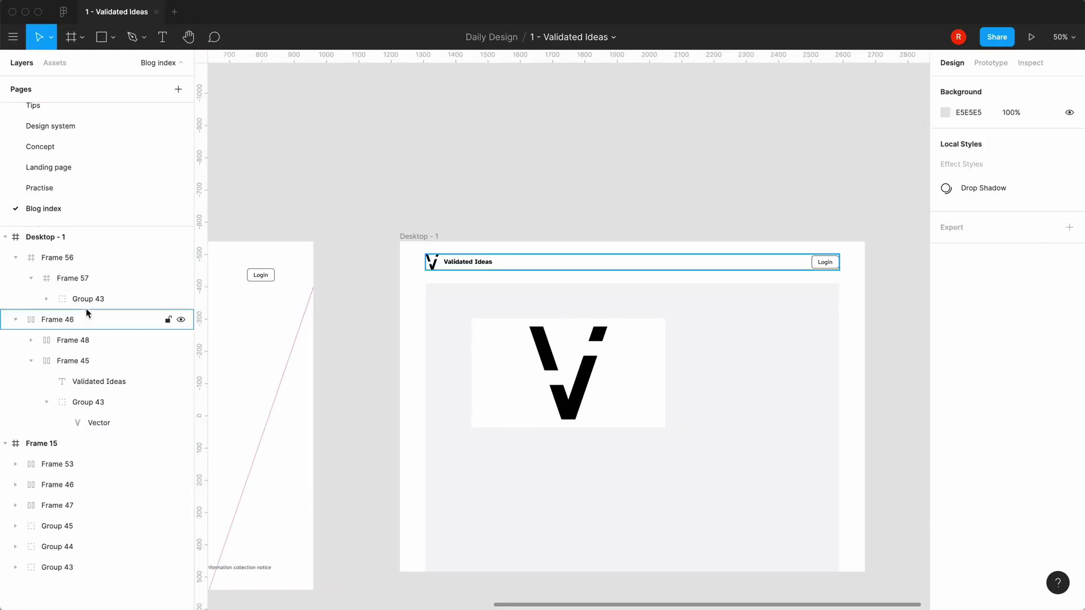
{"action": "left_click", "coordinate": [162, 37]}
{"action": "left_click", "coordinate": [689, 363]}
{"action": "key", "text": "super+v"}
{"action": "left_click", "coordinate": [1056, 368]}
{"action": "left_click", "coordinate": [1028, 368]}
{"action": "type", "text": "32"}
{"action": "key", "text": "Return"}
Add auto layout to the grey frame with 0 item spacing and 32 padding on both sides, and shift the frame slightly.
{"action": "left_click", "coordinate": [792, 452]}
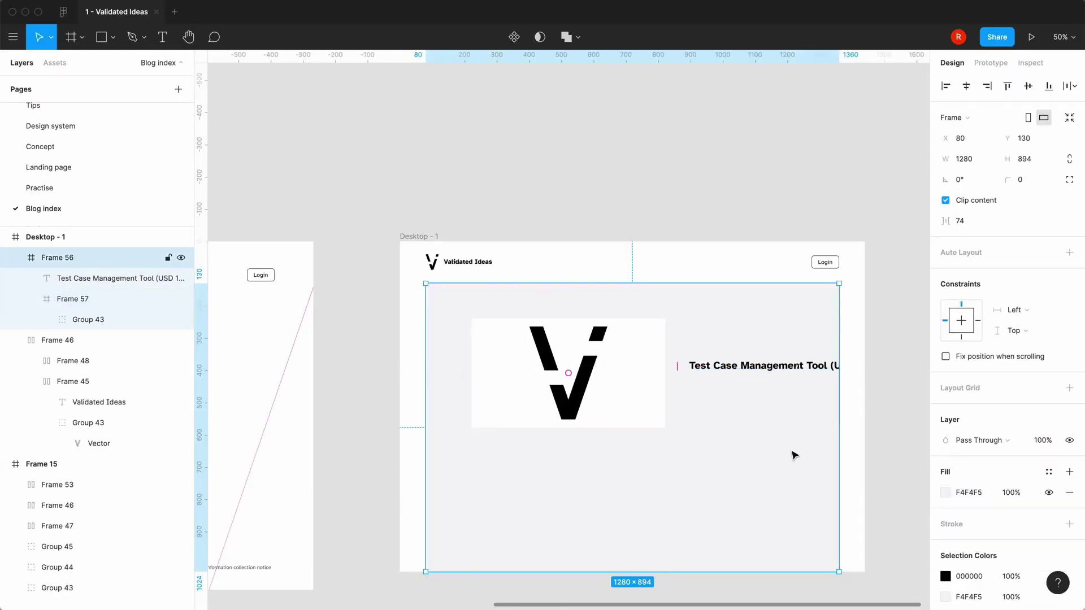
{"action": "left_click", "coordinate": [1069, 252]}
{"action": "left_click", "coordinate": [995, 252]}
{"action": "type", "text": "0"}
{"action": "key", "text": "Return"}
{"action": "left_click", "coordinate": [1072, 253]}
{"action": "left_click", "coordinate": [988, 307]}
{"action": "type", "text": "32"}
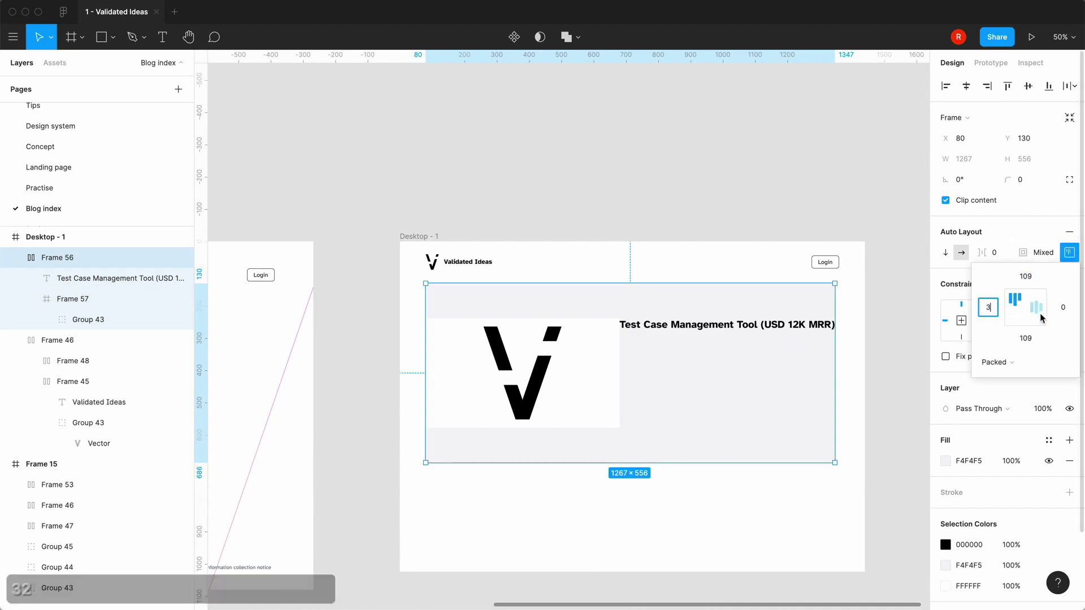
{"action": "left_click", "coordinate": [1063, 307]}
{"action": "type", "text": "32"}
{"action": "key", "text": "Return"}
{"action": "left_click_drag", "start_coordinate": [763, 363], "coordinate": [755, 363]}
Set the header bar's left and right auto layout padding to 32.
{"action": "left_click", "coordinate": [457, 262]}
{"action": "left_click", "coordinate": [1069, 253]}
{"action": "left_click", "coordinate": [987, 308]}
{"action": "type", "text": "32"}
{"action": "left_click", "coordinate": [1063, 307]}
{"action": "type", "text": "32"}
{"action": "key", "text": "Return"}
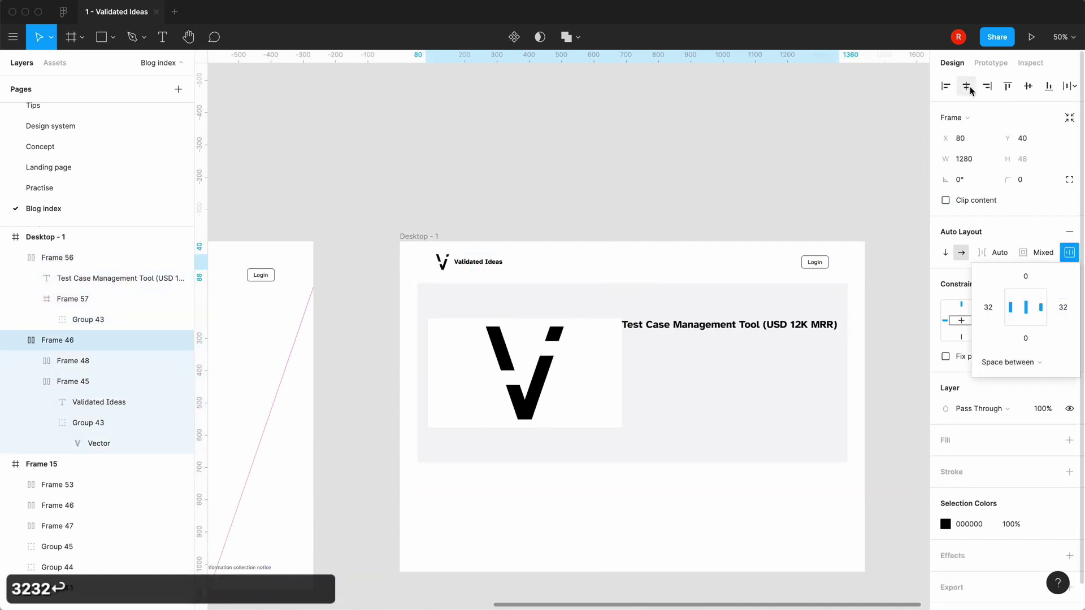
Set the article title's font size to 40.
{"action": "left_click", "coordinate": [707, 400]}
{"action": "left_click", "coordinate": [83, 302]}
{"action": "left_click", "coordinate": [65, 281]}
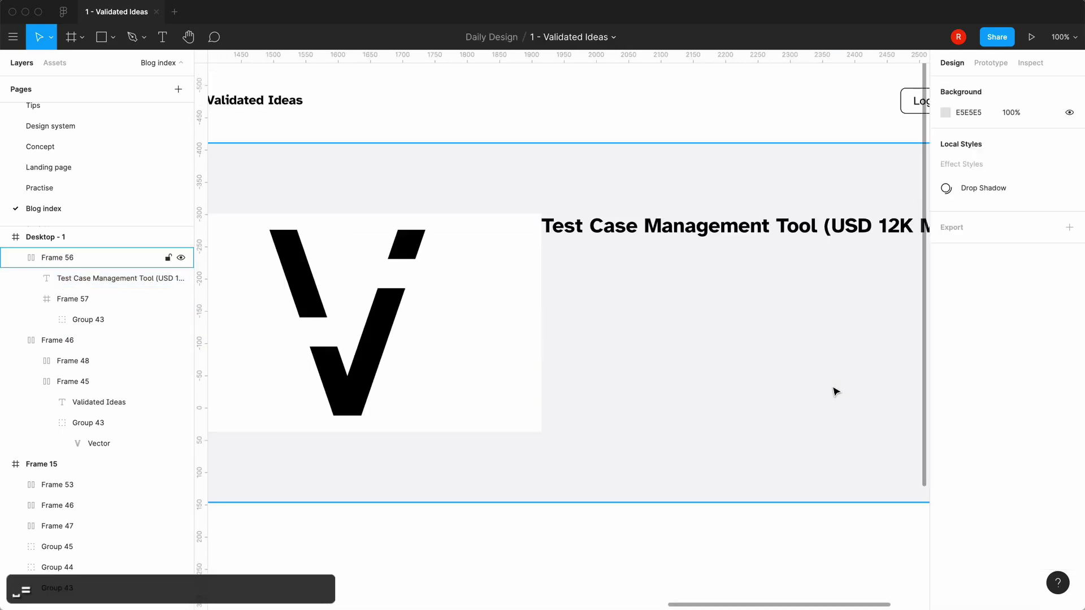
{"action": "left_click", "coordinate": [1024, 435]}
{"action": "type", "text": "40"}
{"action": "key", "text": "Return"}
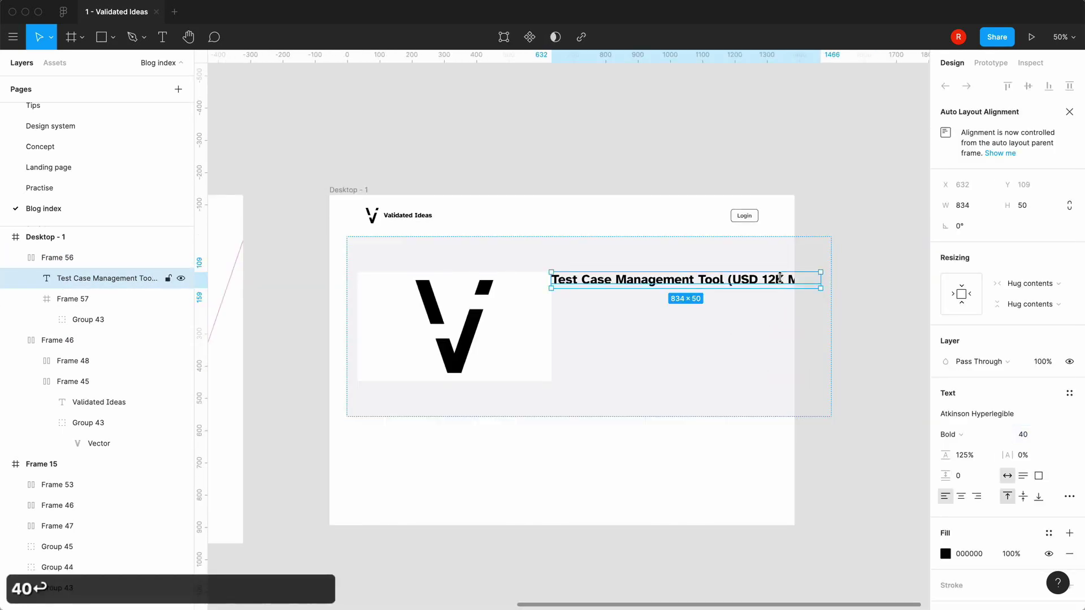
{"action": "left_click", "coordinate": [892, 302]}
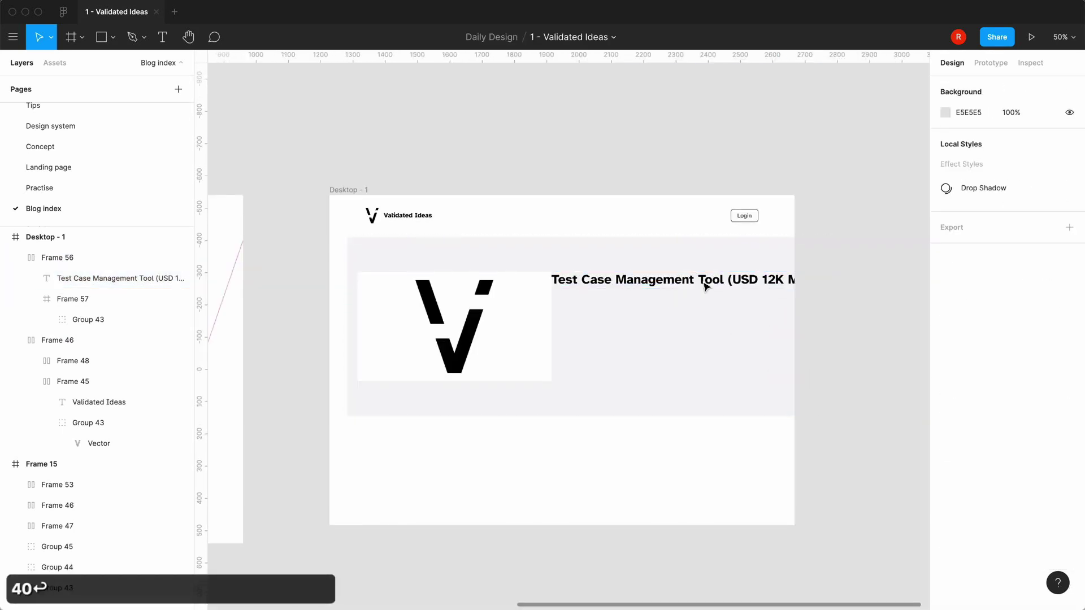
Copy the article's opening paragraph about testing case management in Chrome and return to Figma.
{"action": "double_click", "coordinate": [639, 284]}
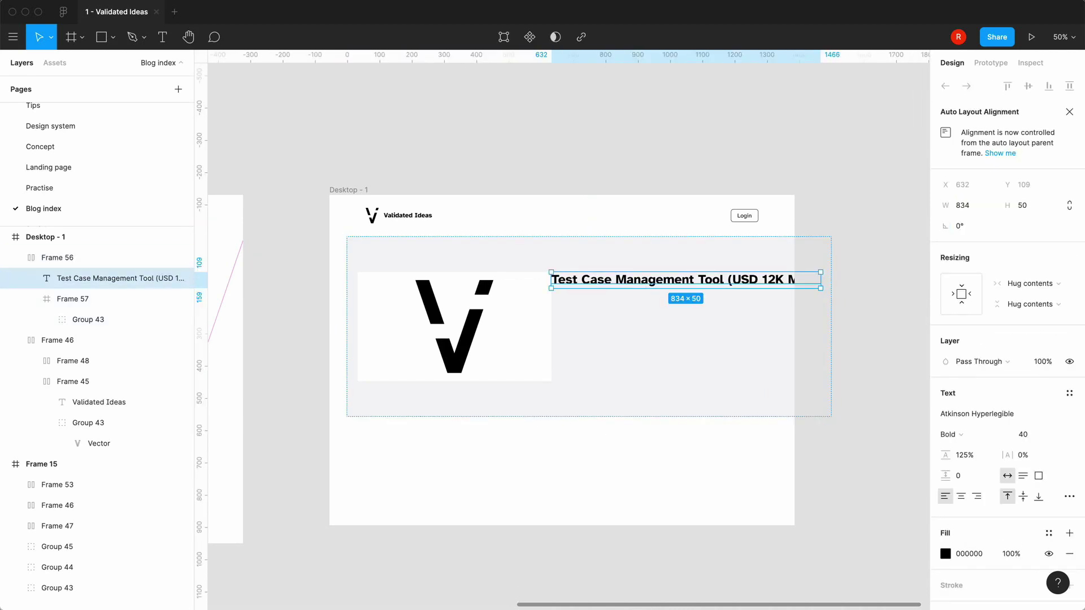
{"action": "left_click", "coordinate": [199, 580]}
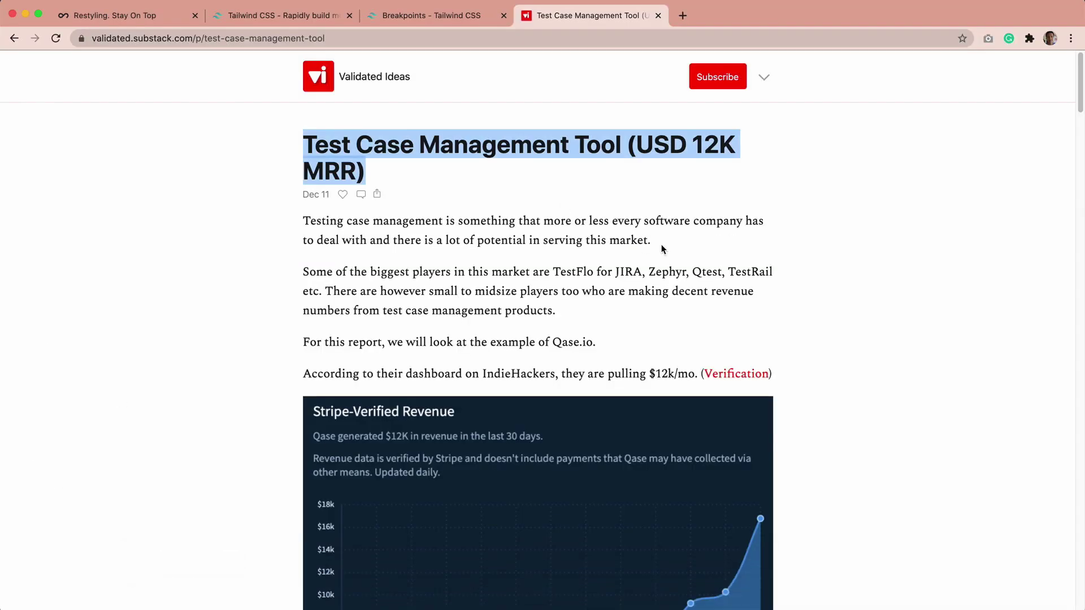
{"action": "left_click_drag", "start_coordinate": [661, 244], "coordinate": [303, 225]}
{"action": "key", "text": "super+c"}
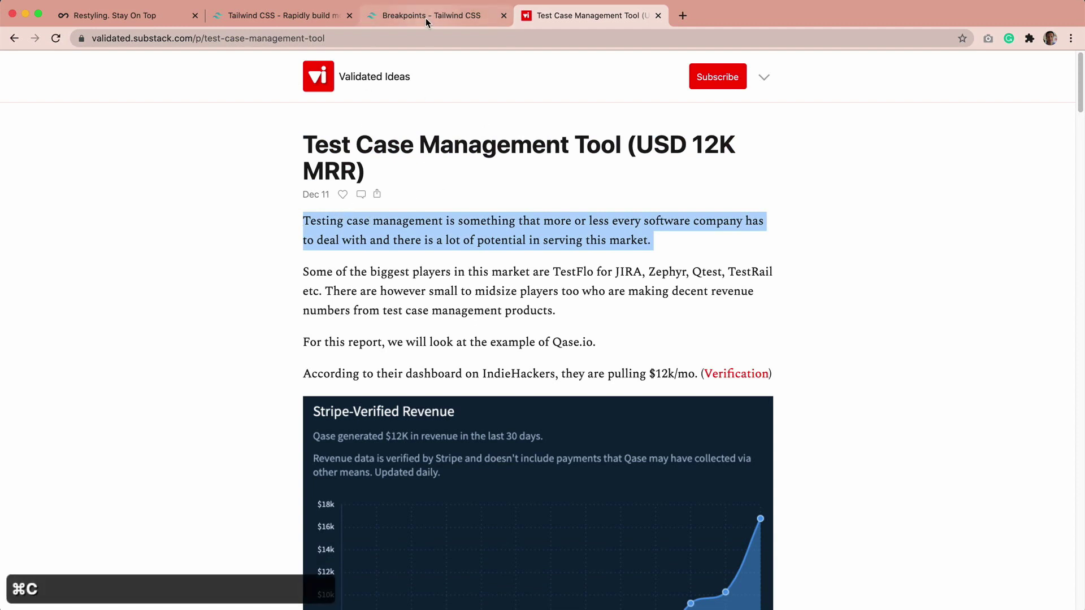
{"action": "mouse_move", "coordinate": [497, 593]}
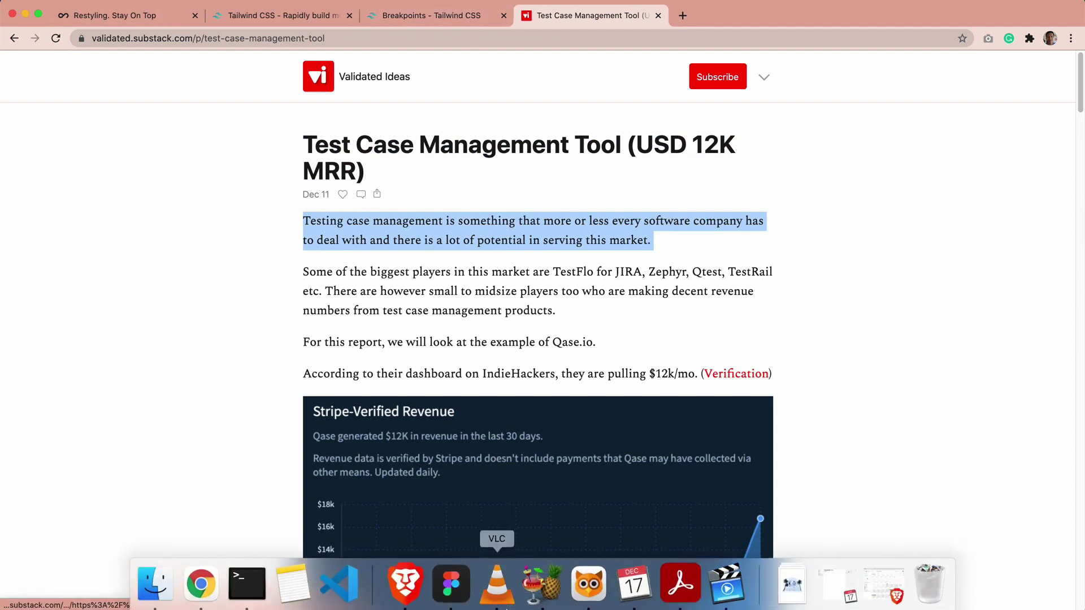
{"action": "left_click", "coordinate": [452, 582]}
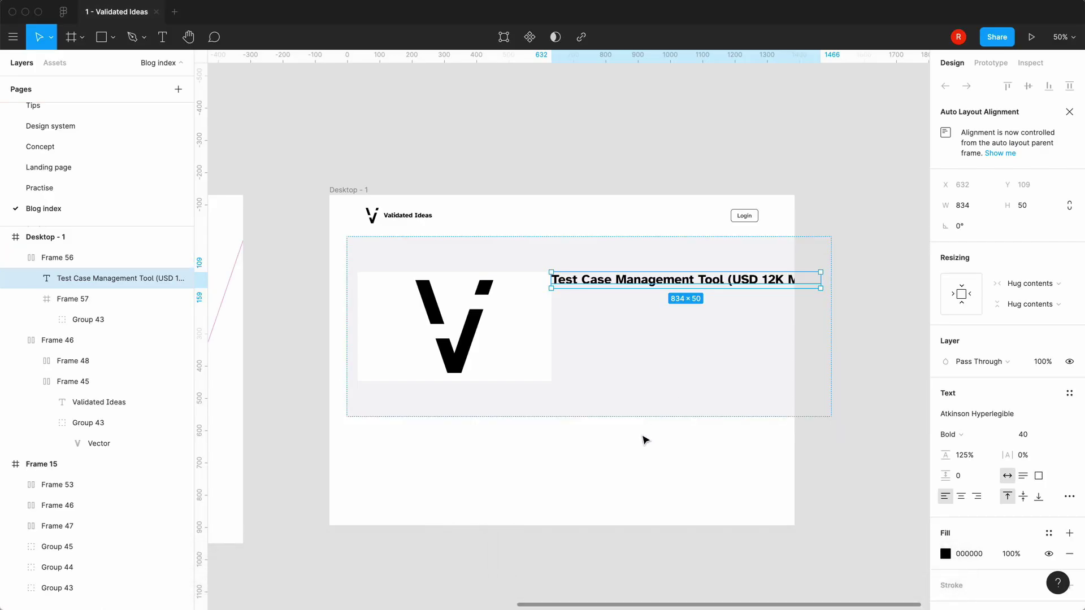
{"action": "left_click", "coordinate": [531, 155]}
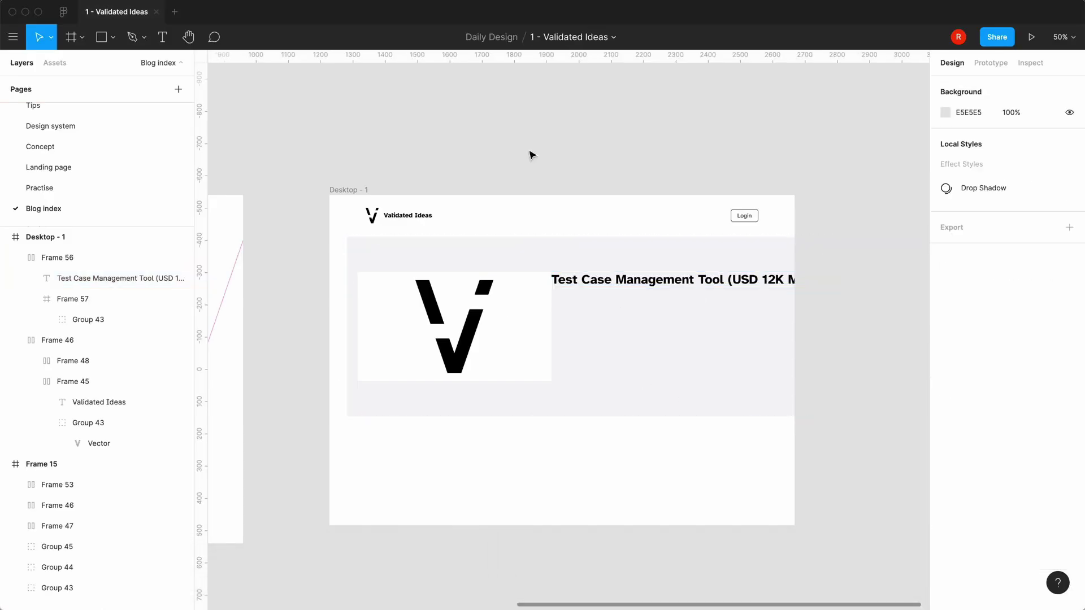
Try to paste the copied paragraph as a new text layer inside the grey featured article frame.
{"action": "left_click", "coordinate": [162, 37]}
{"action": "left_click", "coordinate": [591, 301]}
{"action": "key", "text": "super+v"}
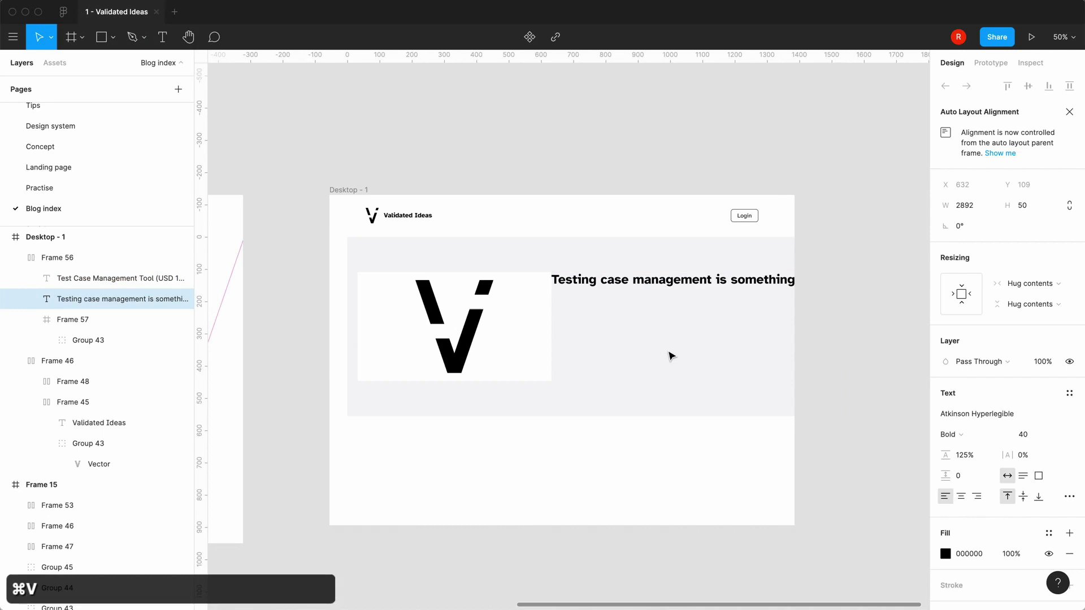
{"action": "key", "text": "super+z"}
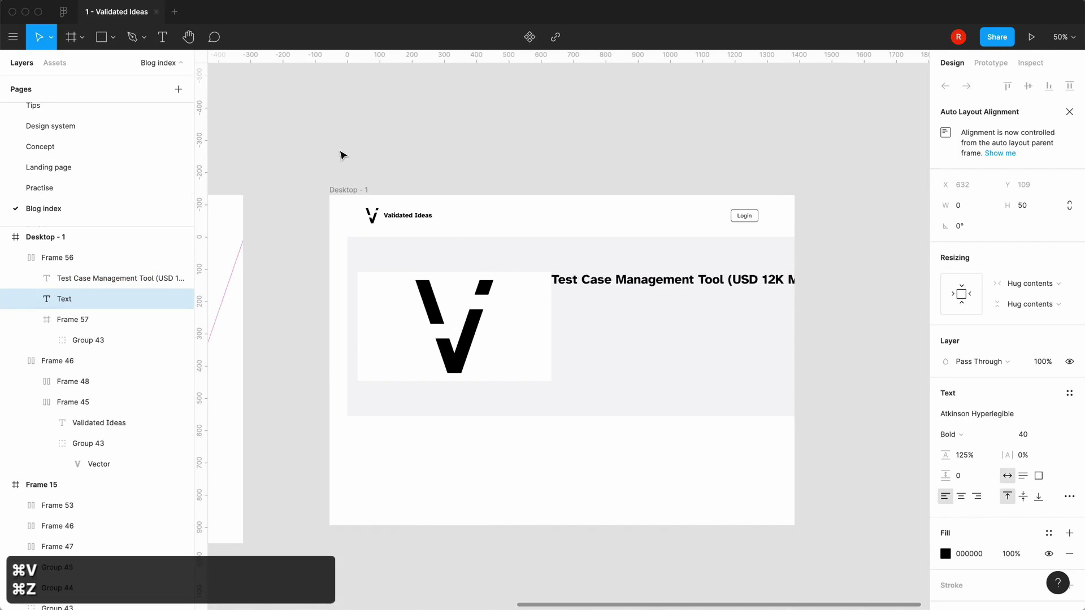
{"action": "key", "text": "super+z"}
{"action": "left_click", "coordinate": [163, 37]}
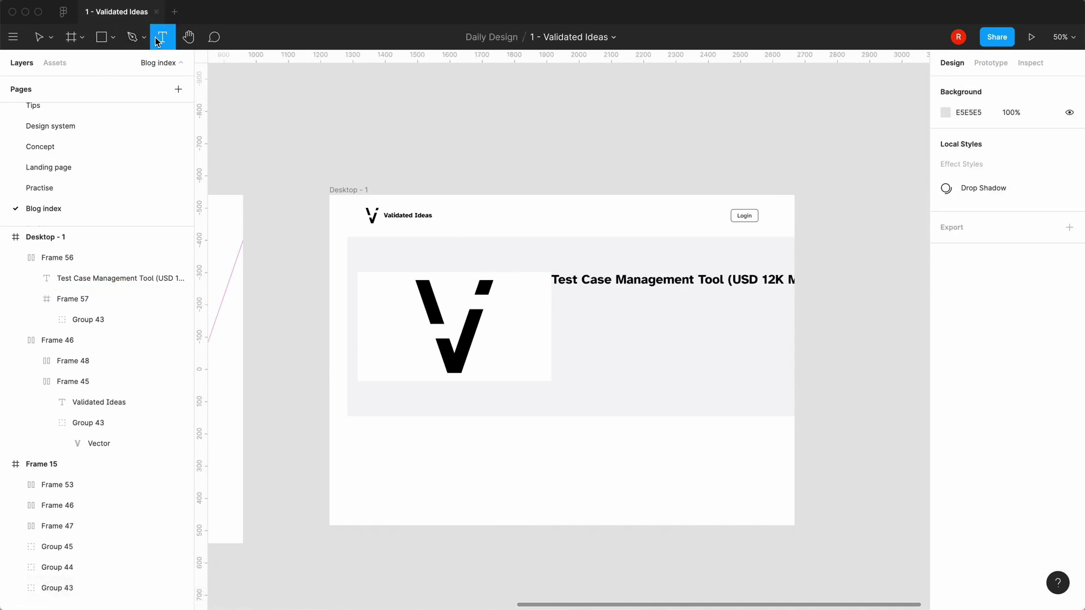
{"action": "left_click", "coordinate": [585, 386]}
{"action": "key", "text": "super+v"}
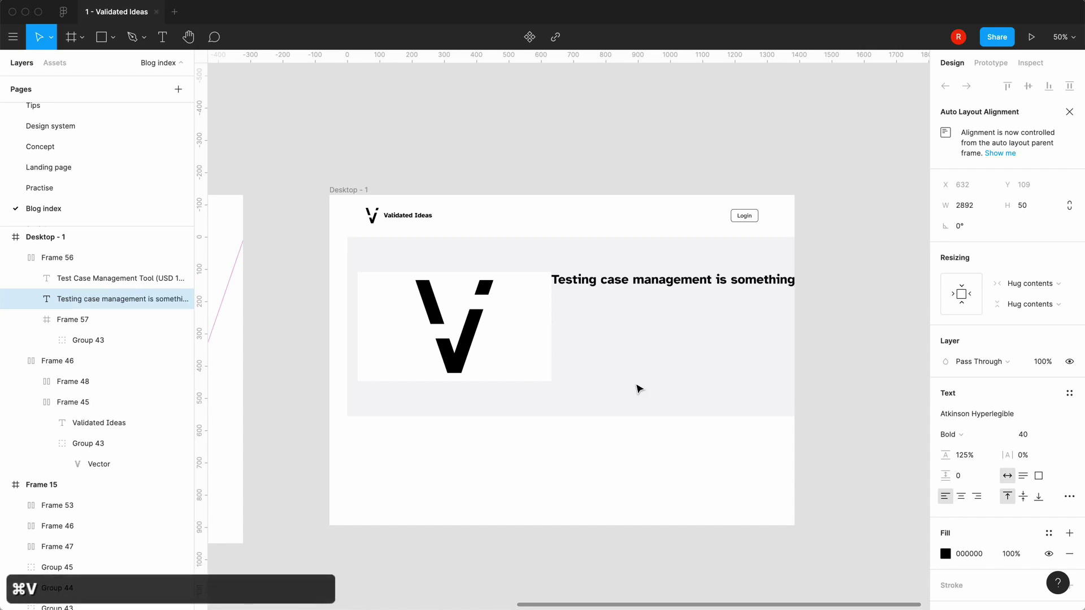
{"action": "key", "text": "super+z"}
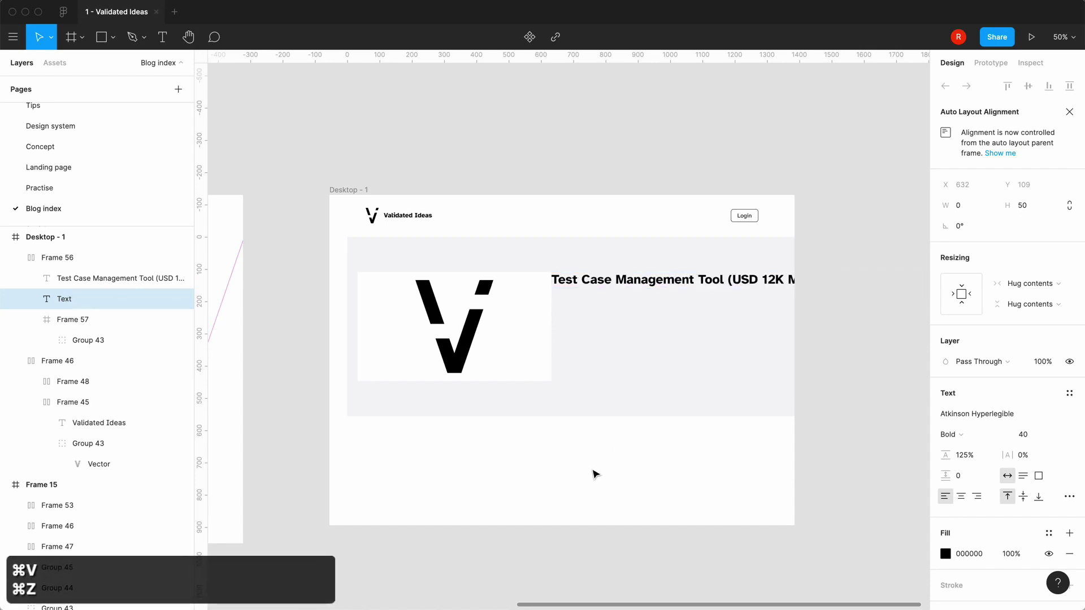
{"action": "key", "text": "Escape"}
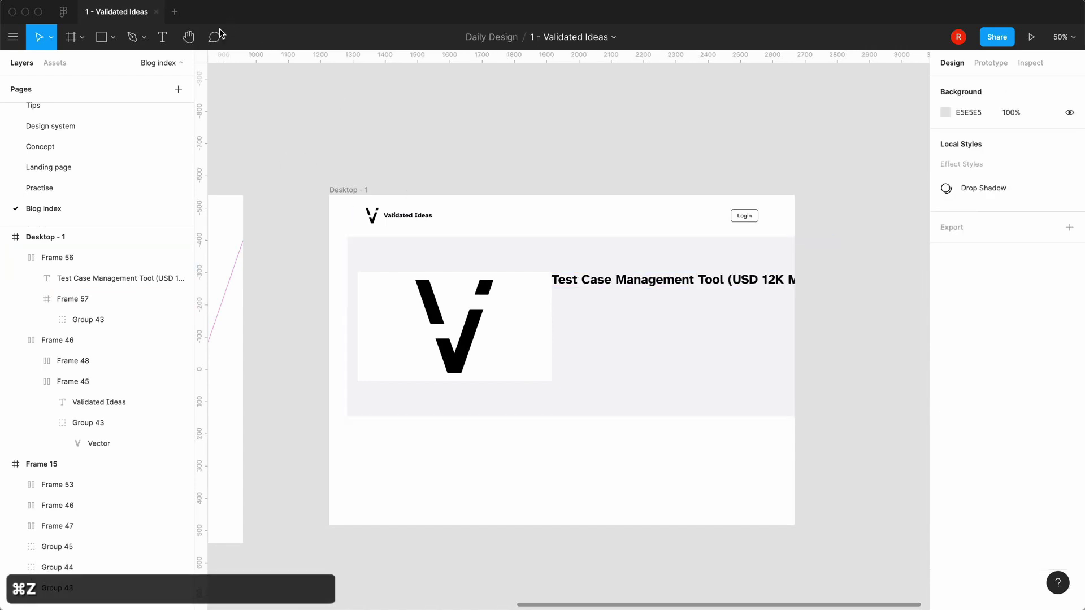
Paste the copied testing case management paragraph as a new text layer on the empty canvas above Desktop - 1.
{"action": "left_click", "coordinate": [162, 37]}
{"action": "left_click", "coordinate": [397, 97]}
{"action": "key", "text": "super+v"}
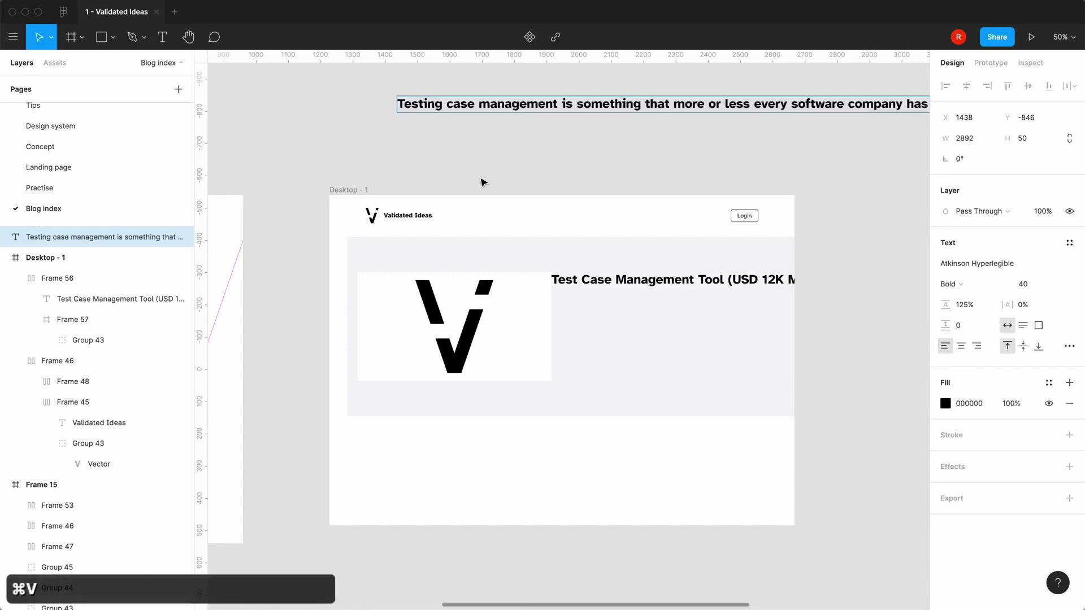
Set the pasted paragraph's font size to 18 and its weight to Regular.
{"action": "left_click", "coordinate": [1056, 286]}
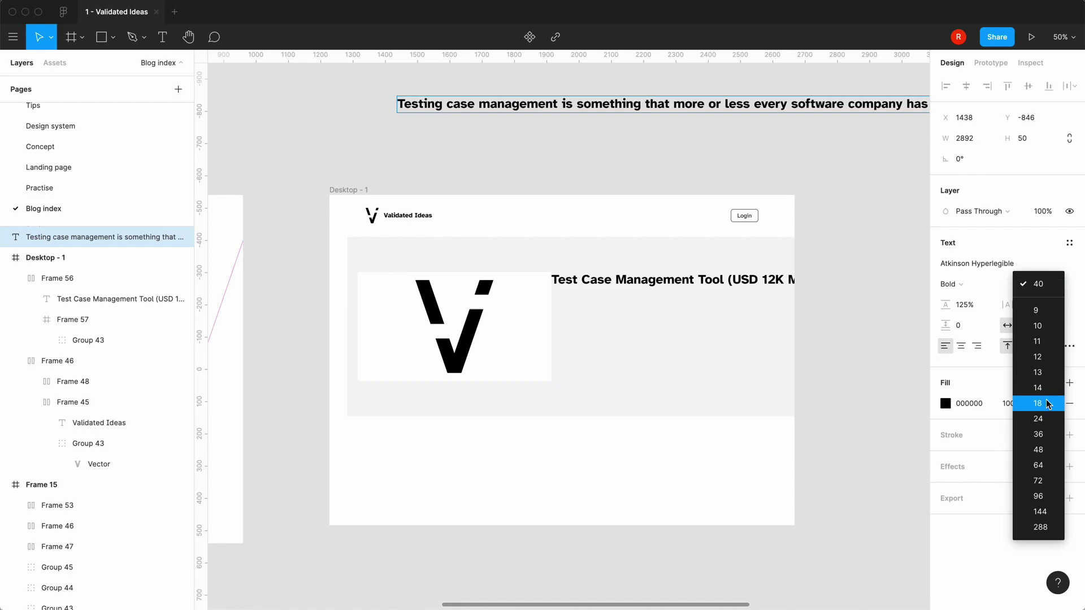
{"action": "key", "text": "Escape"}
{"action": "key", "text": "super+a"}
{"action": "left_click", "coordinate": [1055, 286]}
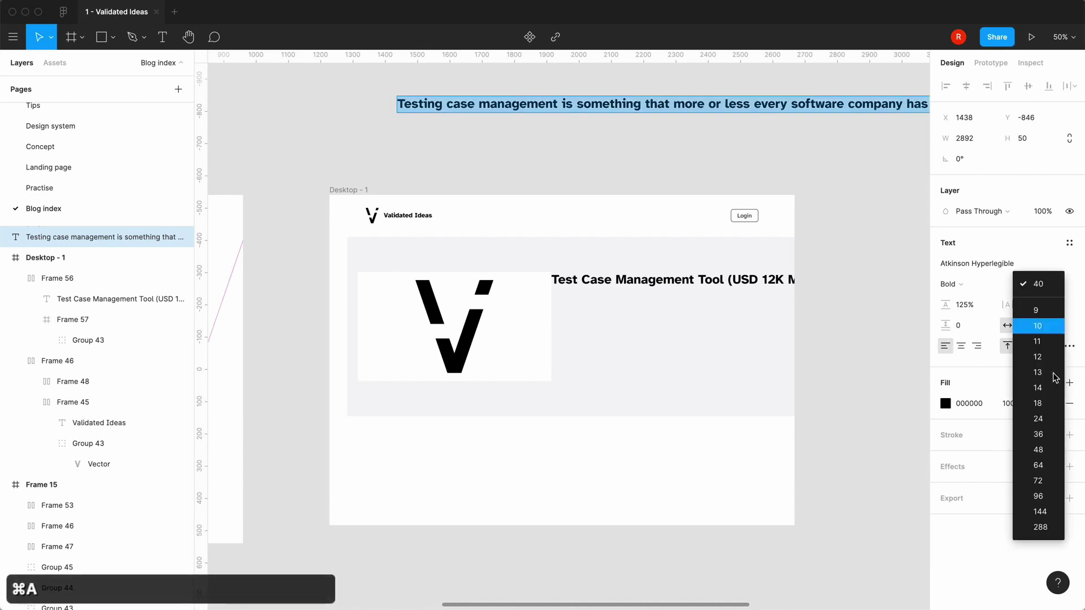
{"action": "left_click", "coordinate": [1050, 403]}
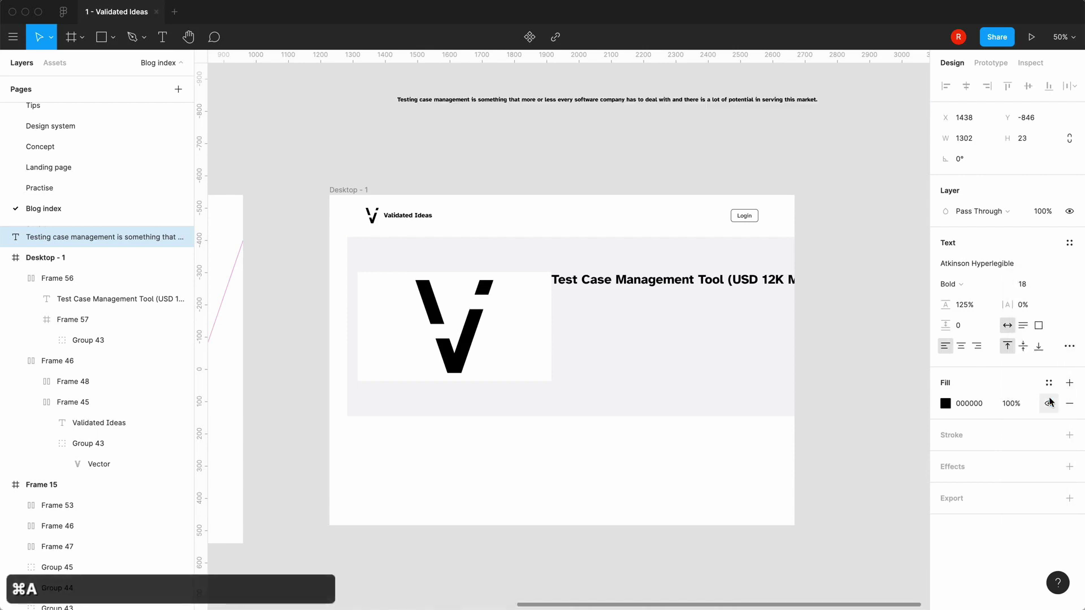
{"action": "left_click", "coordinate": [961, 284]}
{"action": "left_click", "coordinate": [970, 269]}
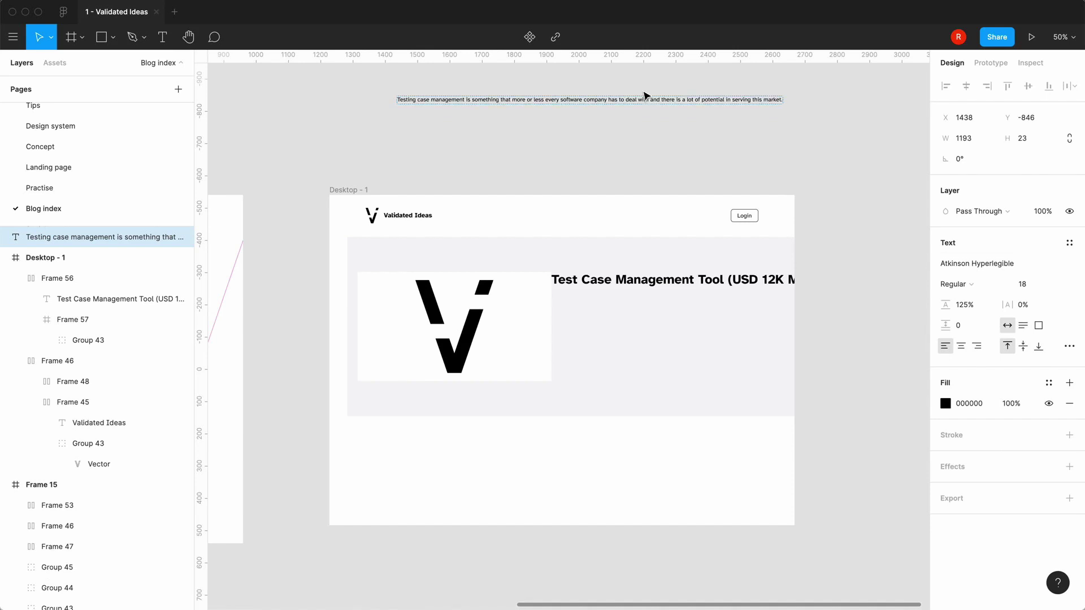
Cut the paragraph text from the canvas and paste it into Frame 56 alongside the article title.
{"action": "key", "text": "super+x"}
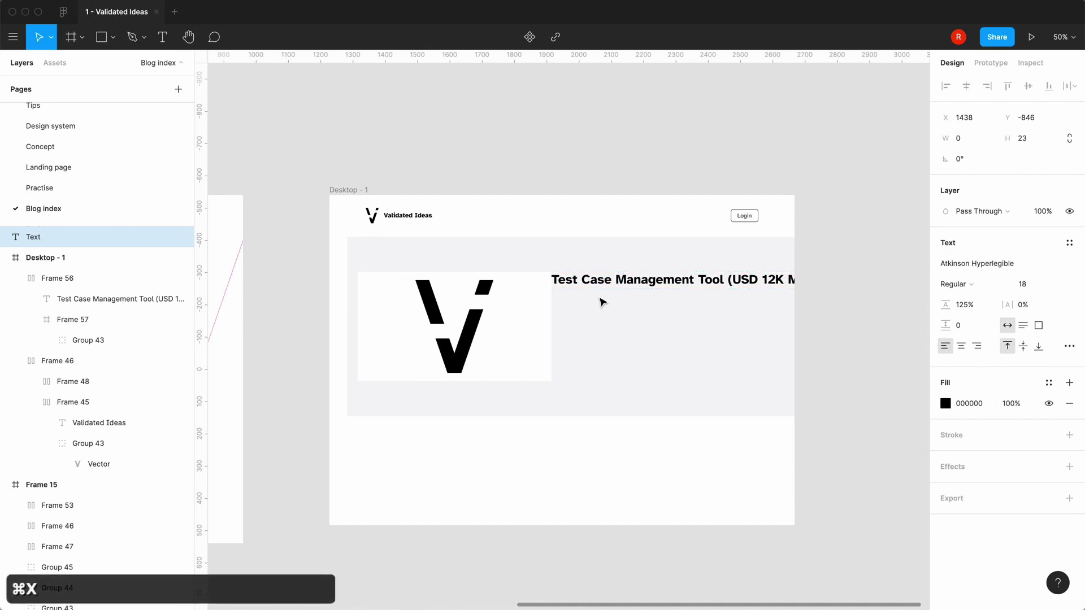
{"action": "left_click", "coordinate": [538, 323]}
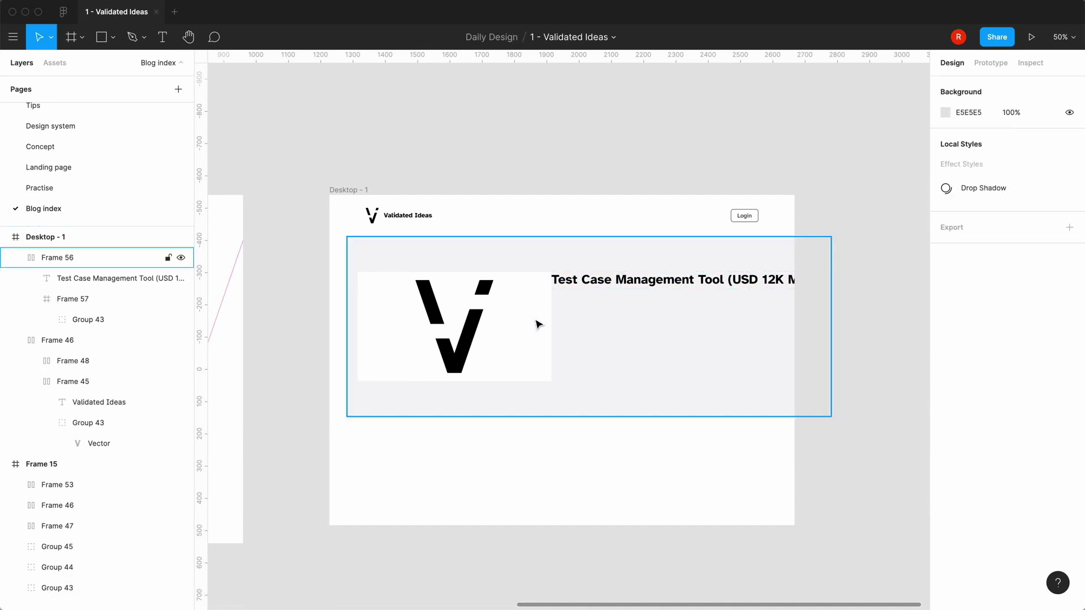
{"action": "left_click", "coordinate": [538, 323]}
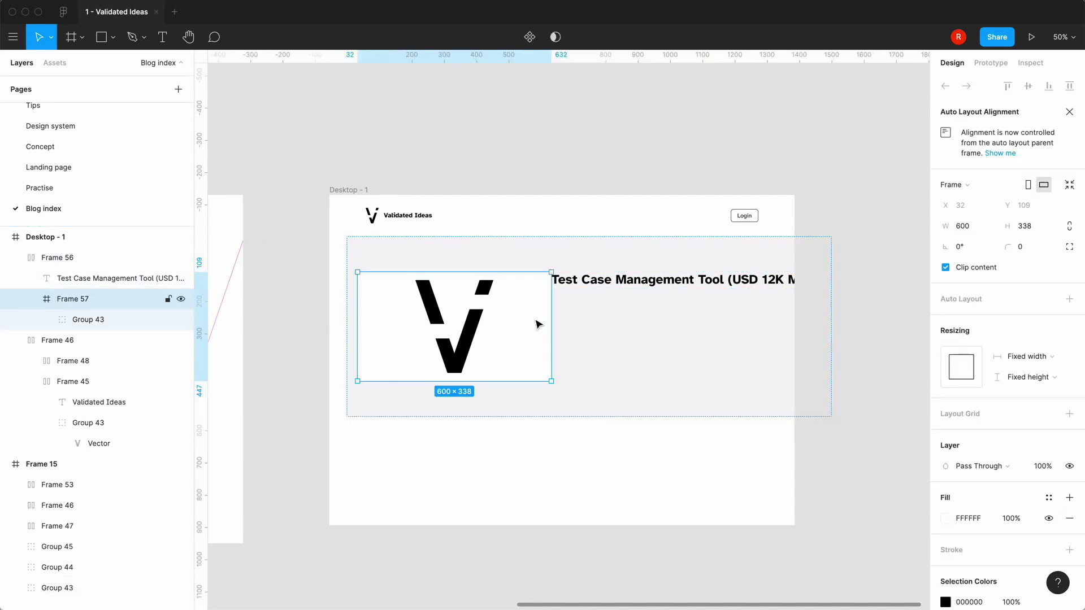
{"action": "left_click", "coordinate": [52, 278]}
{"action": "key", "text": "super+v"}
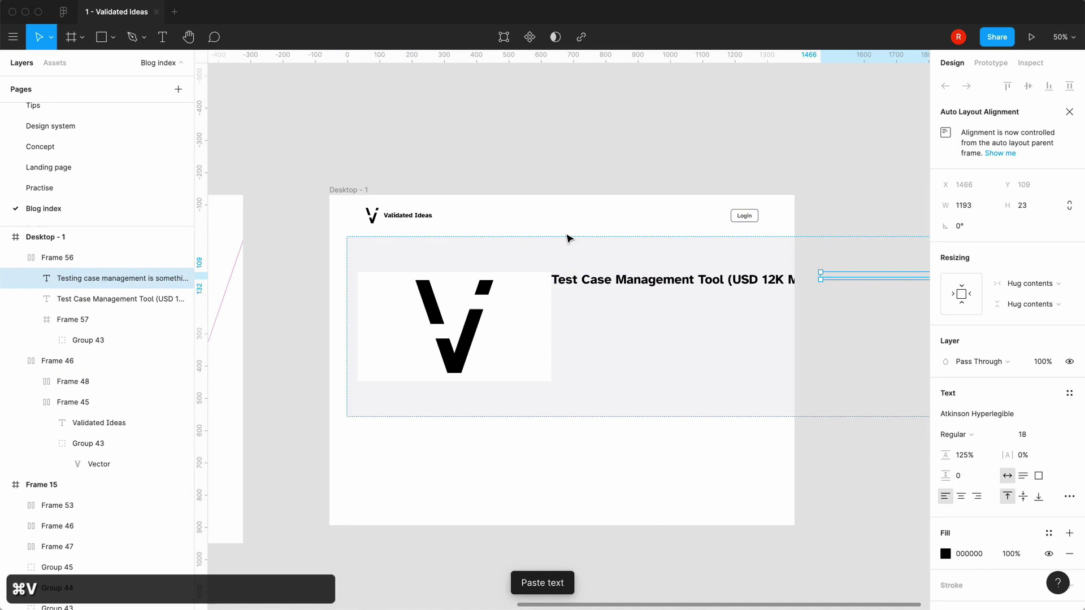
Group the article title and the paragraph text layers inside Frame 56.
{"action": "left_click", "coordinate": [32, 320]}
{"action": "left_click", "coordinate": [57, 319]}
{"action": "left_click", "coordinate": [71, 299]}
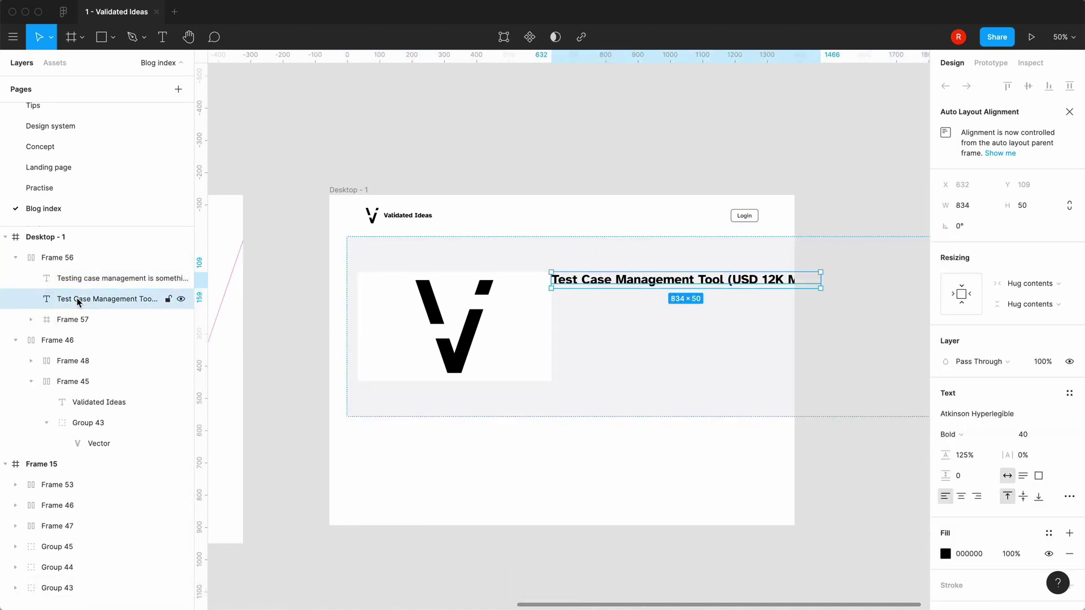
{"action": "left_click", "coordinate": [84, 279], "text": "shift"}
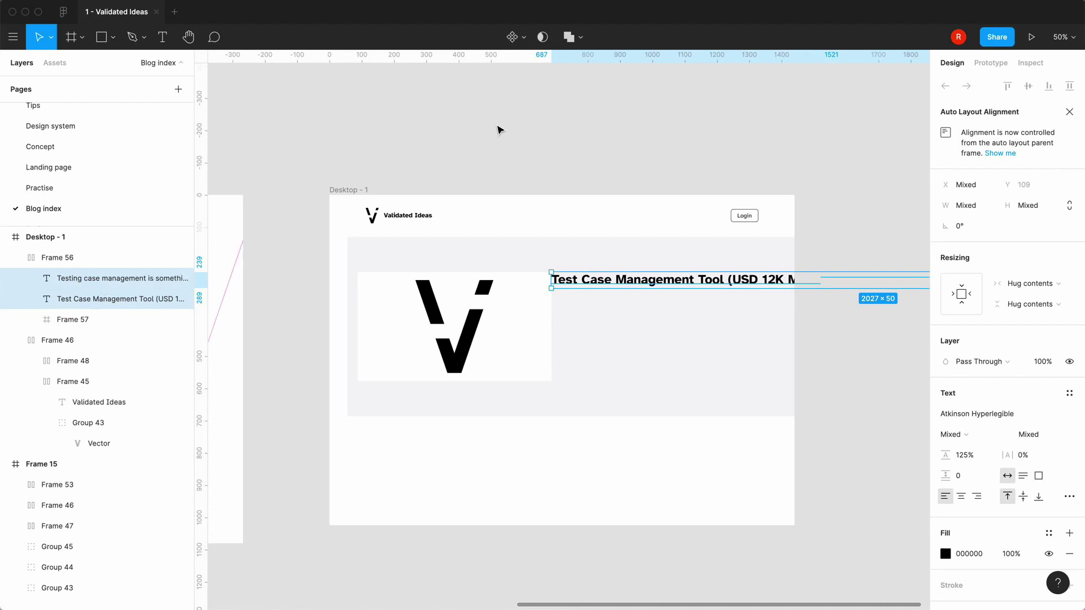
{"action": "left_click", "coordinate": [500, 130]}
{"action": "left_click", "coordinate": [67, 262]}
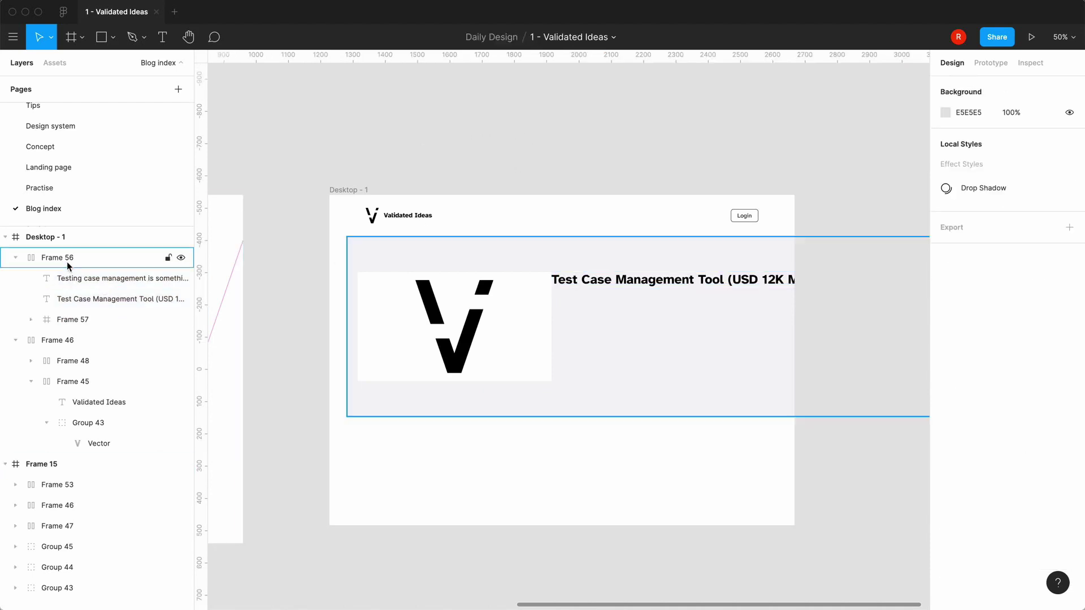
{"action": "left_click", "coordinate": [66, 278]}
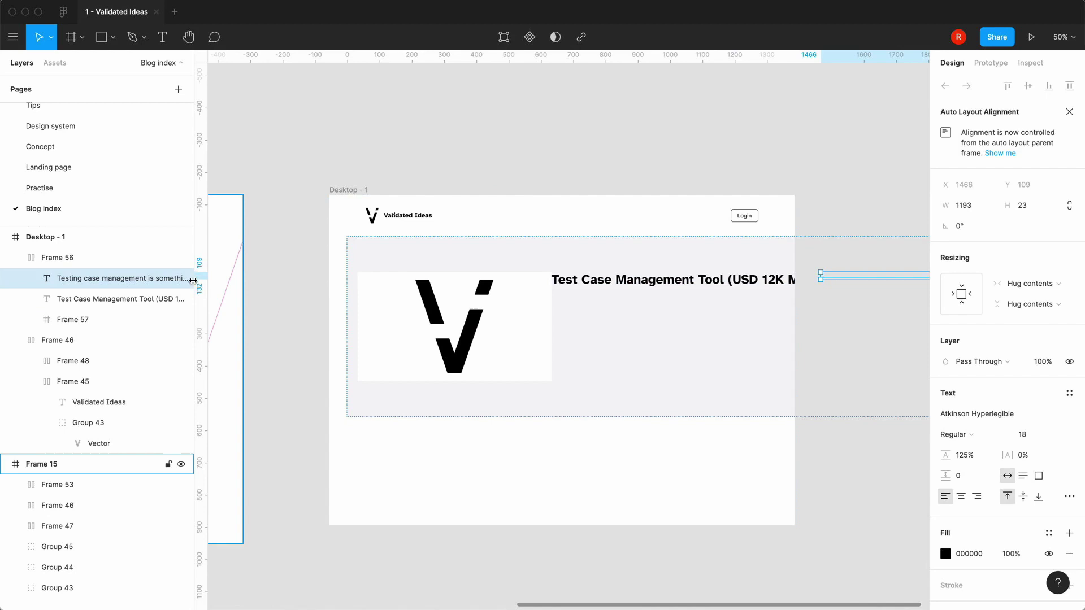
{"action": "left_click", "coordinate": [70, 302], "text": "shift"}
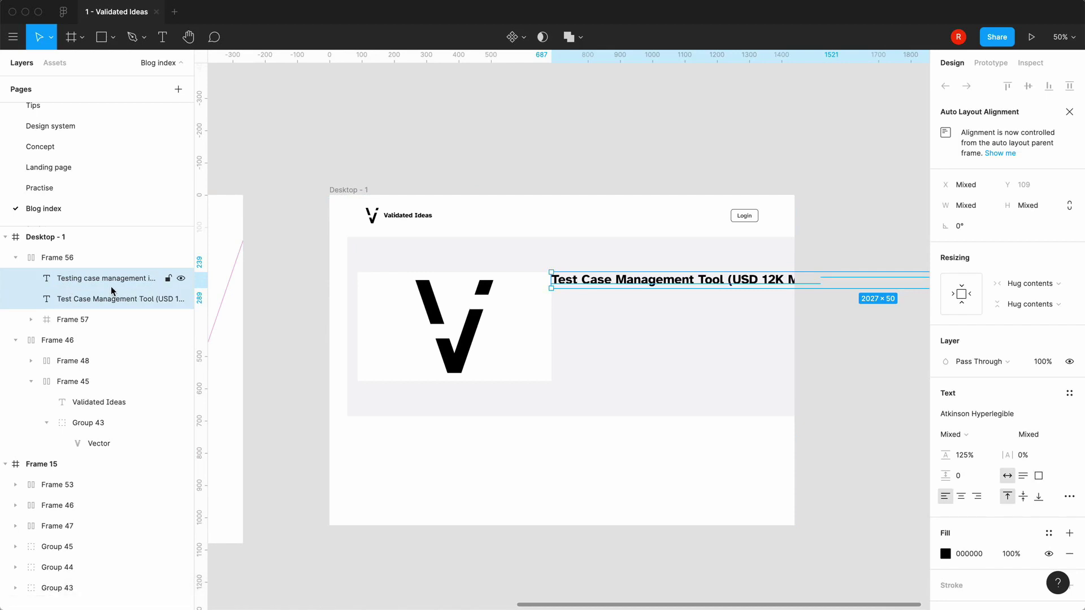
{"action": "key", "text": "super+g"}
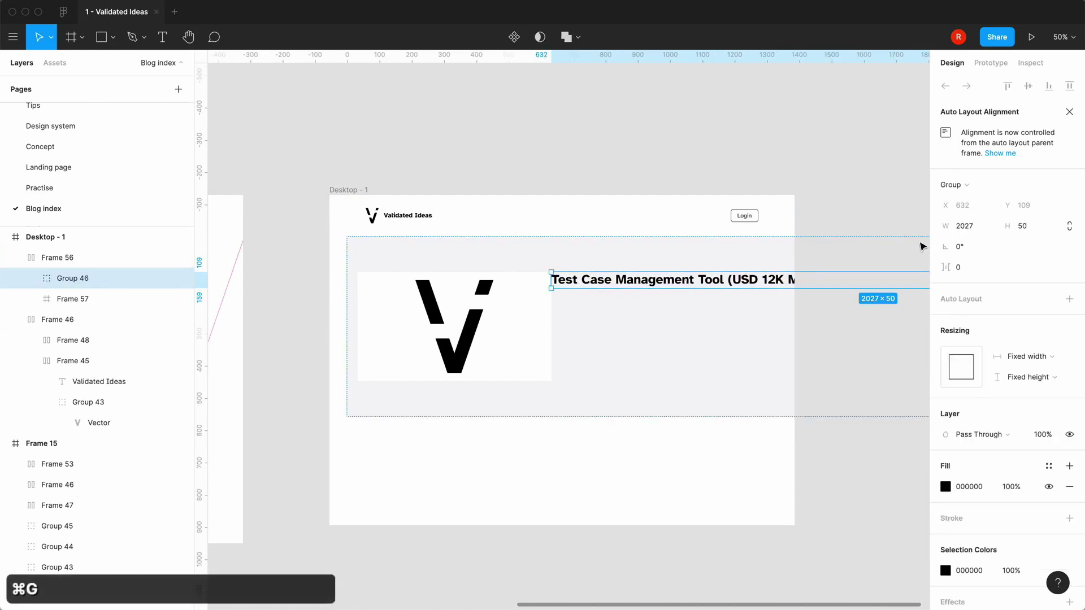
Add vertical auto layout with an item spacing of 16 to the title and paragraph group.
{"action": "left_click", "coordinate": [1069, 299]}
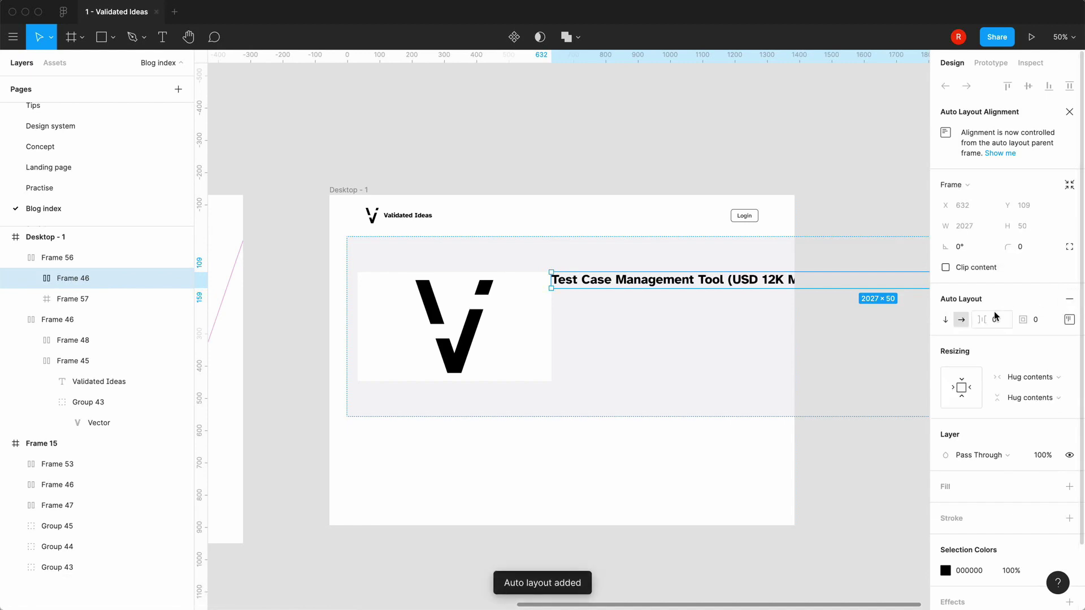
{"action": "left_click", "coordinate": [947, 320]}
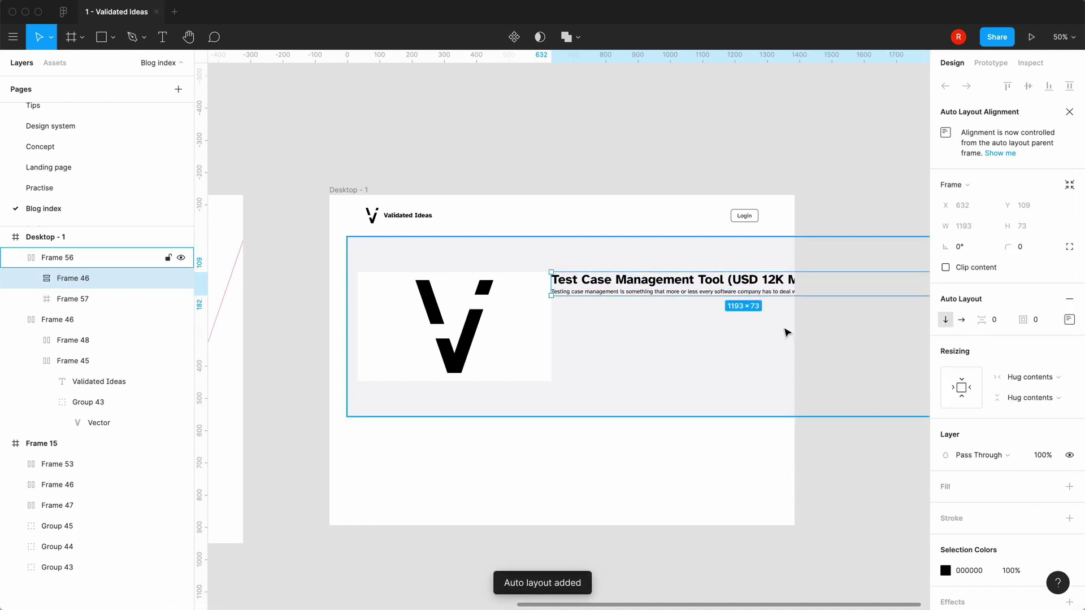
{"action": "left_click", "coordinate": [1002, 325]}
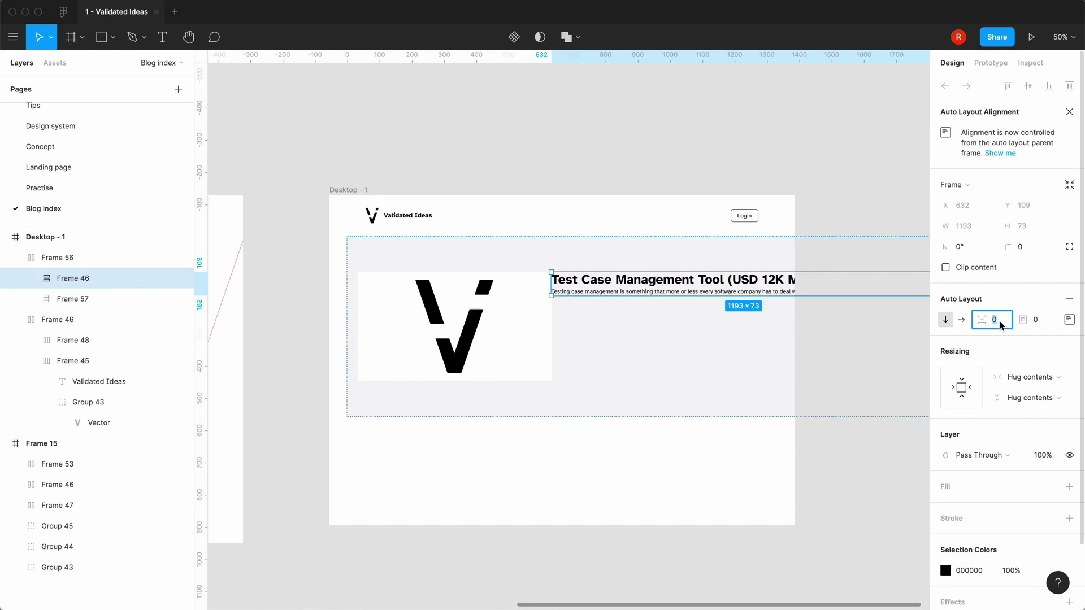
{"action": "type", "text": "16"}
{"action": "key", "text": "Return"}
{"action": "left_click", "coordinate": [602, 167]}
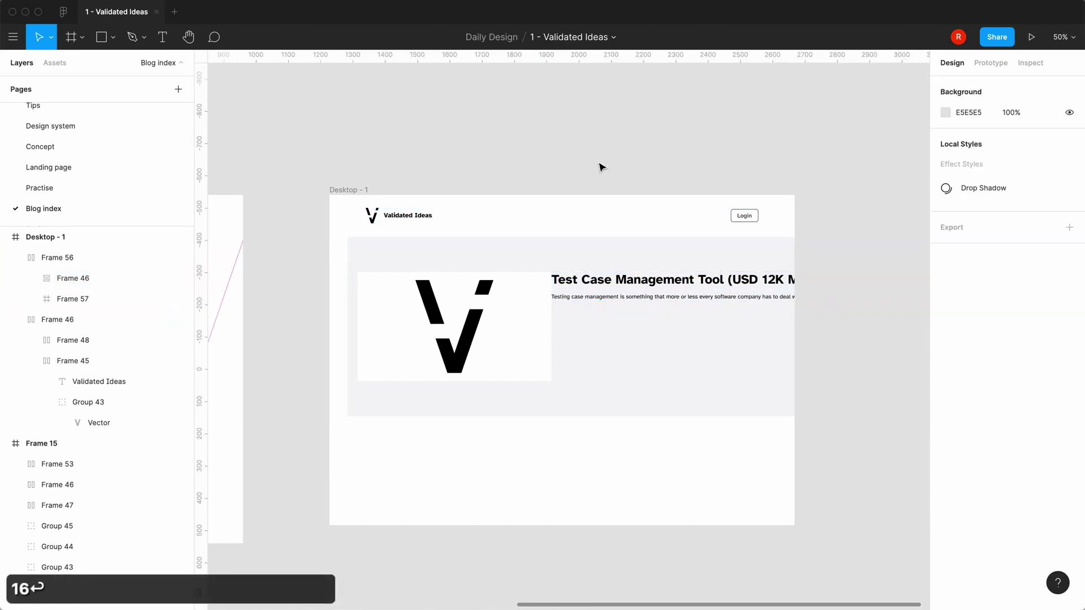
{"action": "double_click", "coordinate": [606, 289]}
{"action": "left_click", "coordinate": [606, 290]}
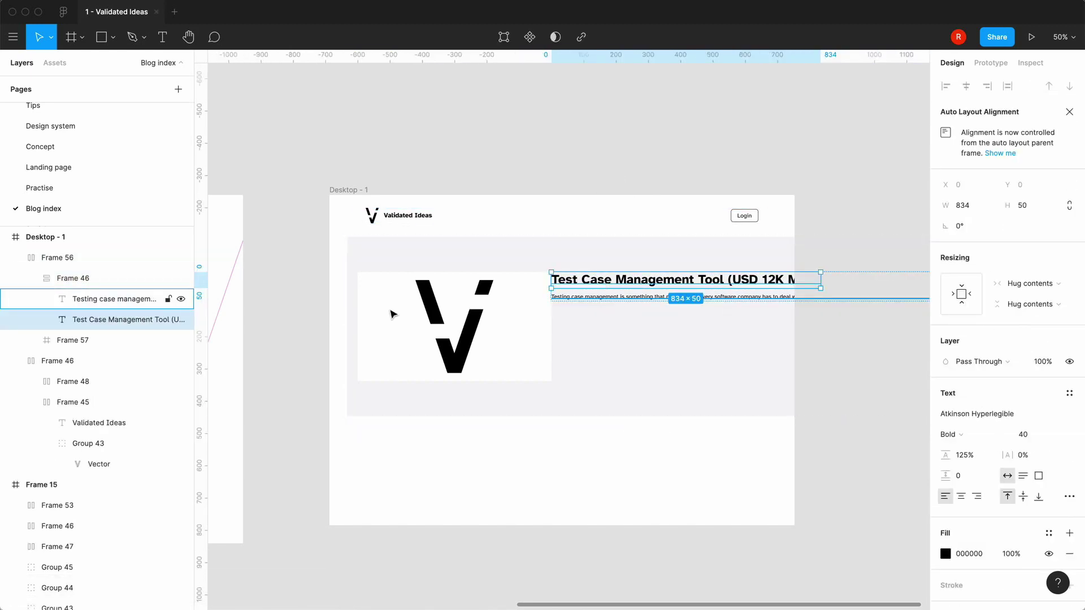
{"action": "left_click", "coordinate": [74, 279]}
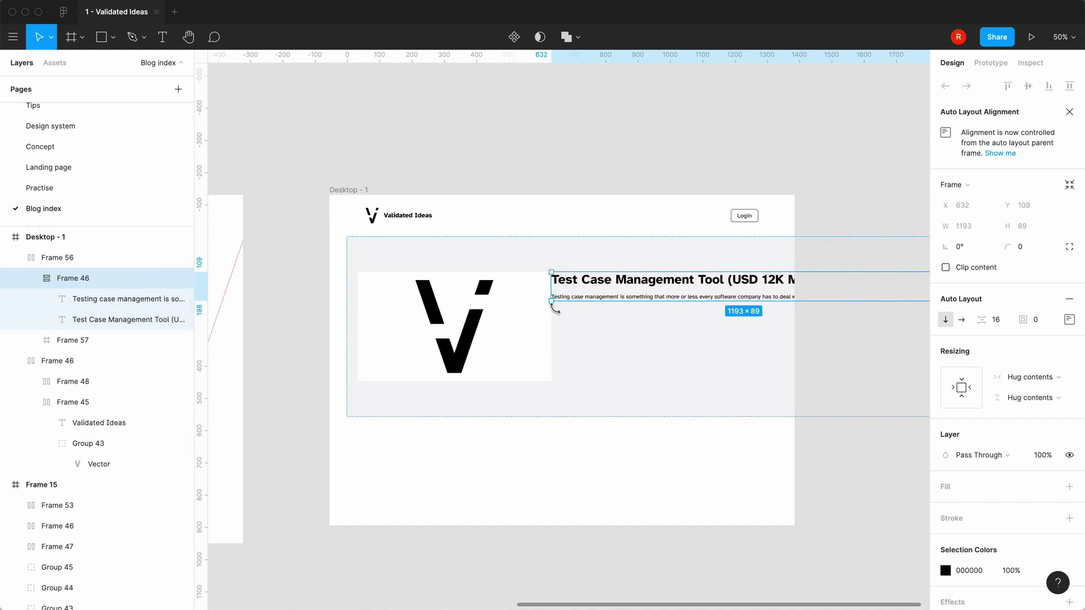
Give the grey Frame 56 a fixed width of 1280 and center it horizontally on the desktop frame.
{"action": "scroll", "coordinate": [554, 308], "scroll_direction": "right", "scroll_amount": 3}
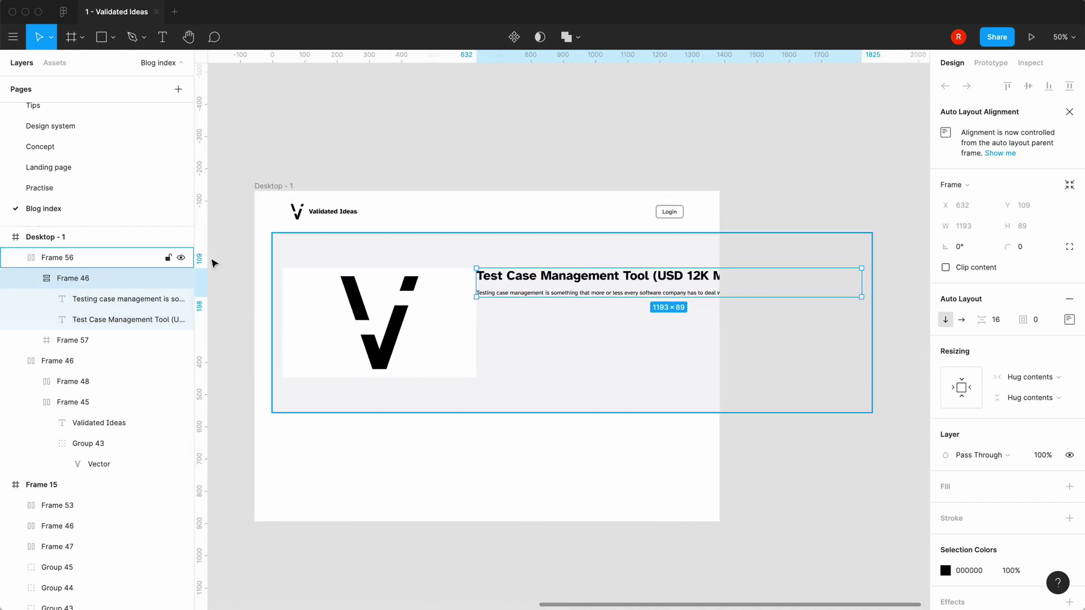
{"action": "left_click", "coordinate": [41, 262]}
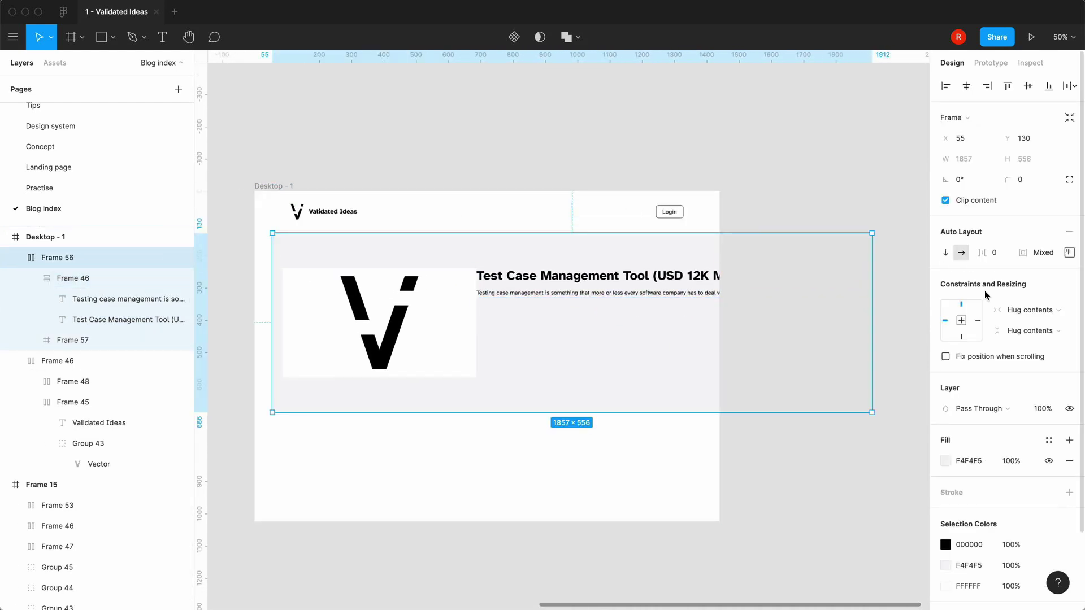
{"action": "left_click", "coordinate": [1035, 310]}
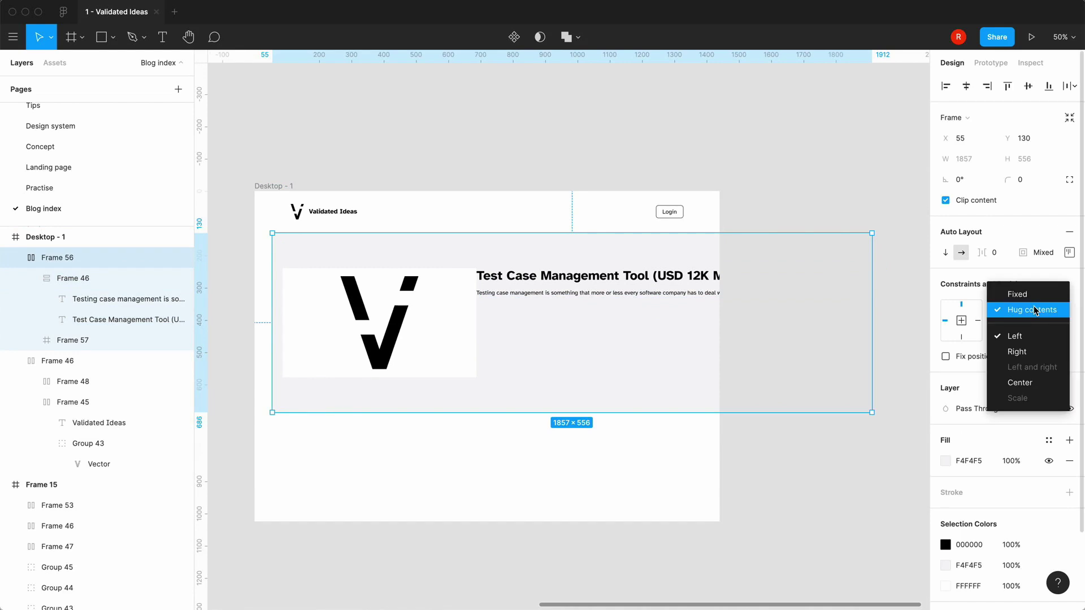
{"action": "left_click", "coordinate": [1035, 310]}
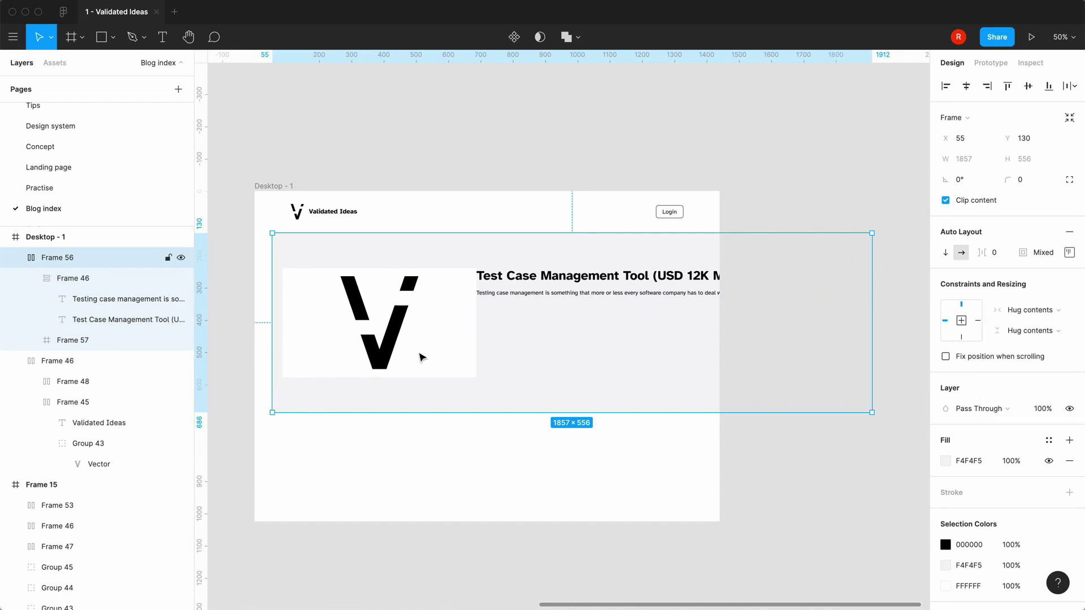
{"action": "left_click", "coordinate": [1020, 311]}
{"action": "left_click", "coordinate": [1024, 299]}
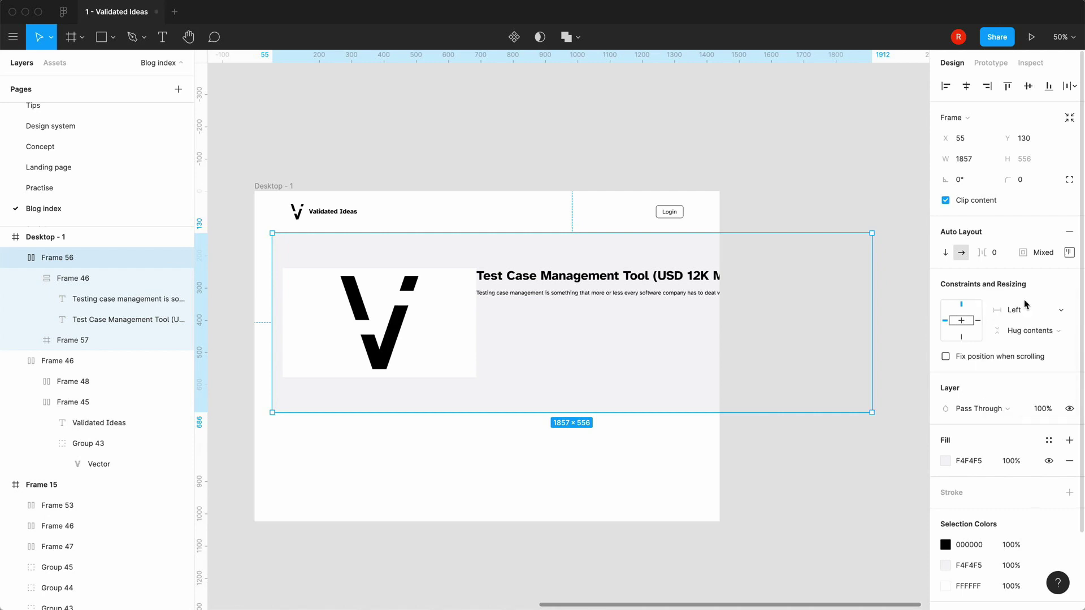
{"action": "left_click", "coordinate": [971, 161]}
{"action": "type", "text": "1280"}
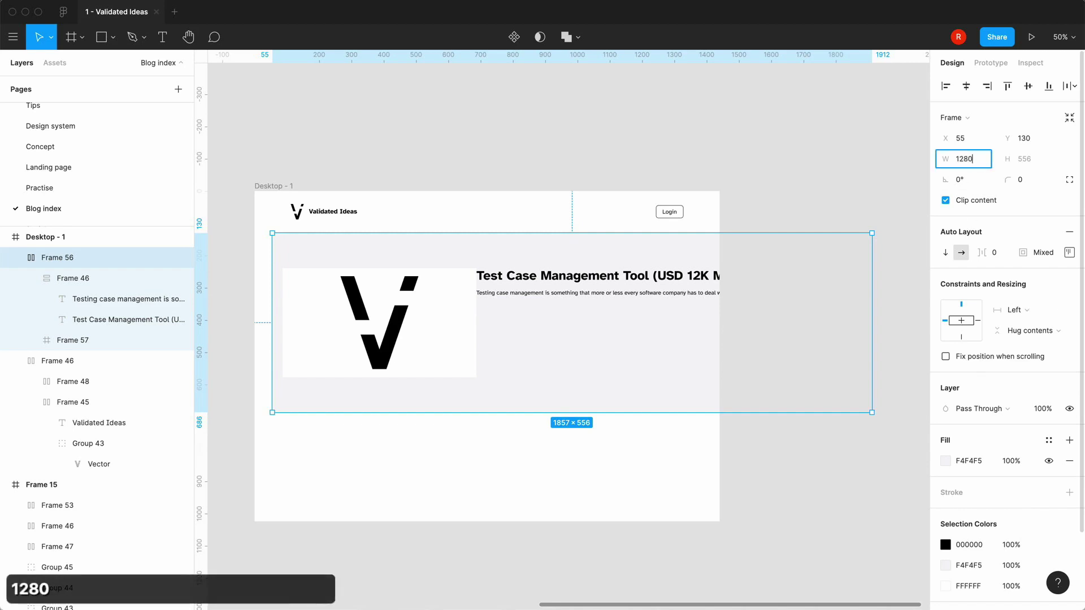
{"action": "key", "text": "Return"}
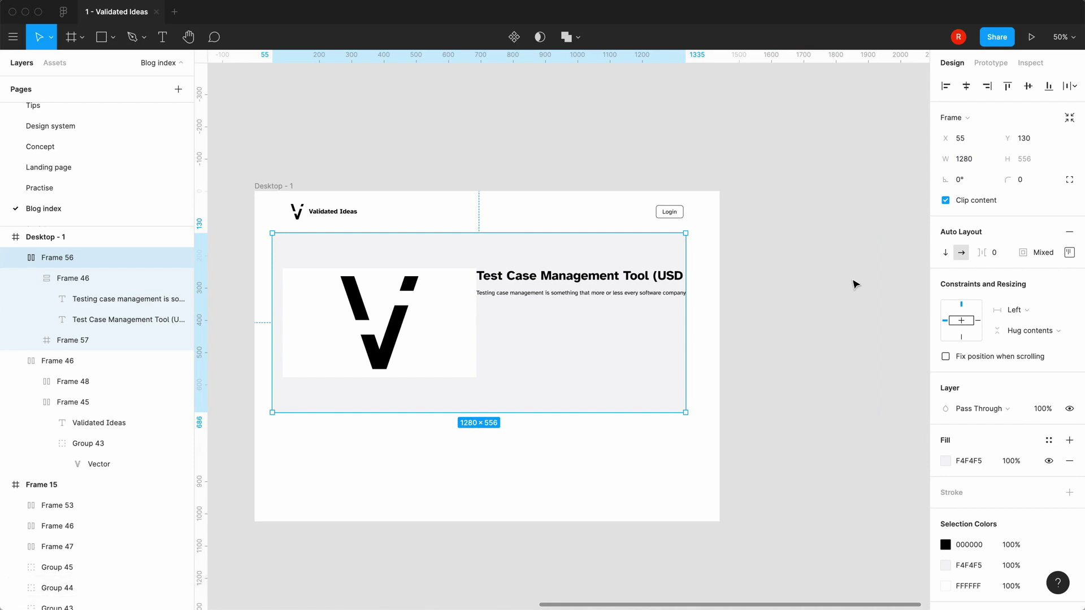
{"action": "left_click", "coordinate": [966, 86]}
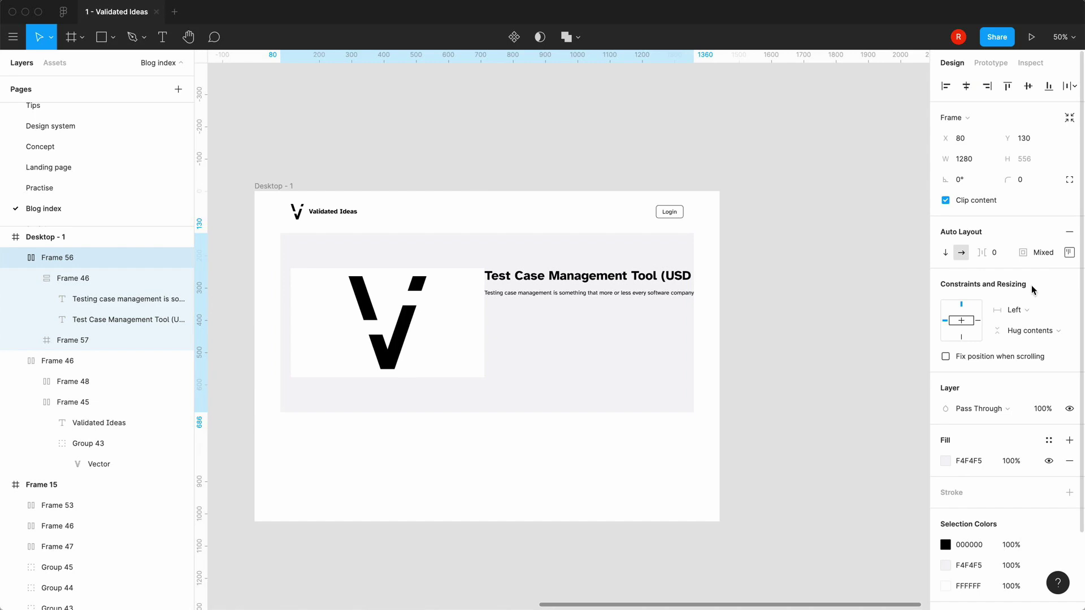
Set the article title and paragraph group's width to fill its container inside Frame 56.
{"action": "left_click", "coordinate": [1070, 252]}
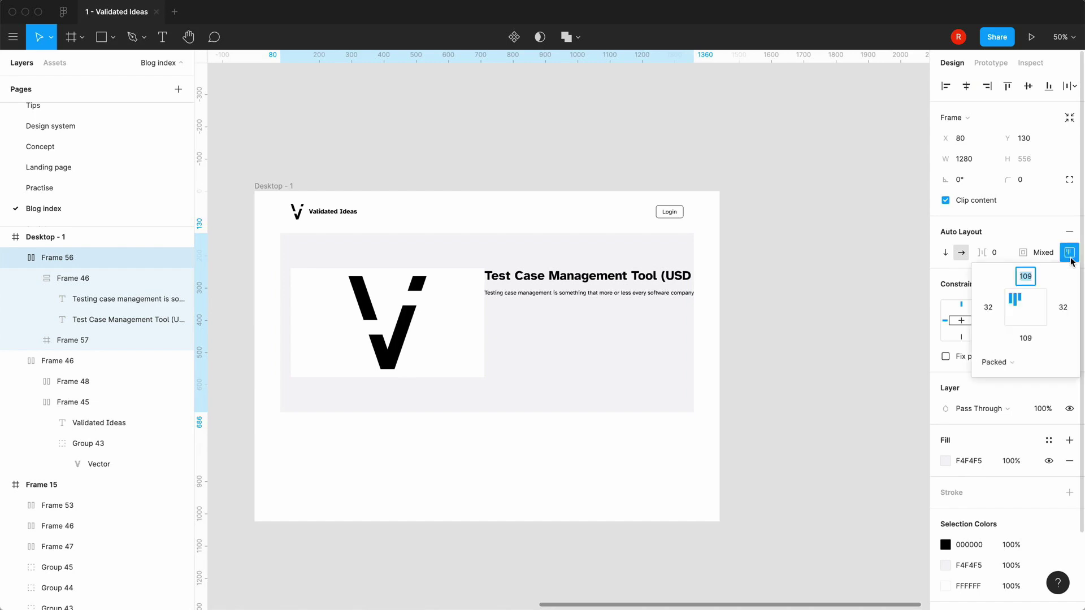
{"action": "left_click", "coordinate": [843, 334]}
{"action": "double_click", "coordinate": [611, 290]}
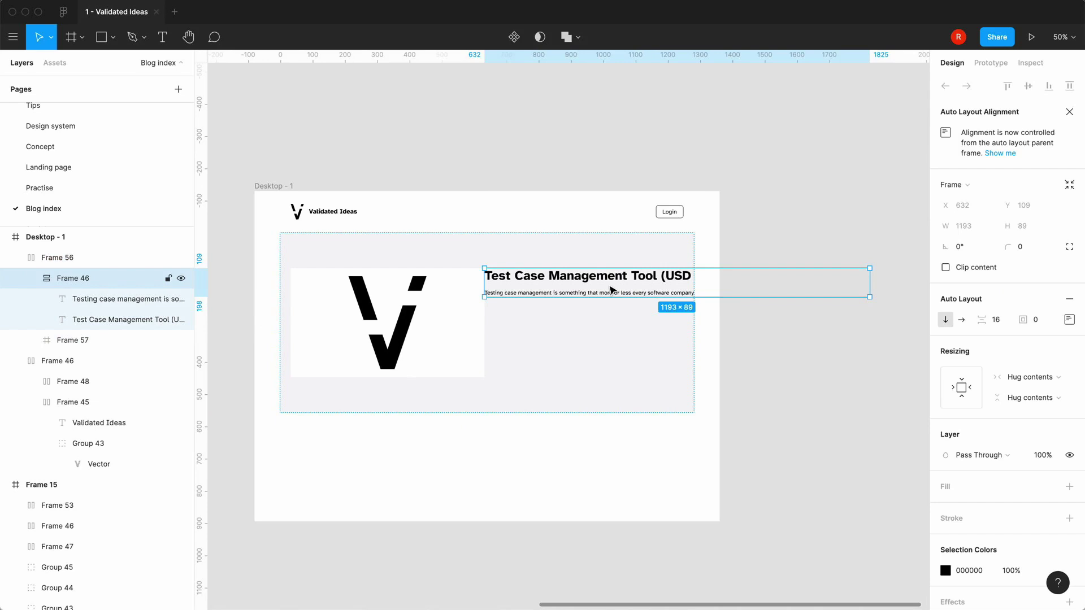
{"action": "left_click", "coordinate": [1038, 378]}
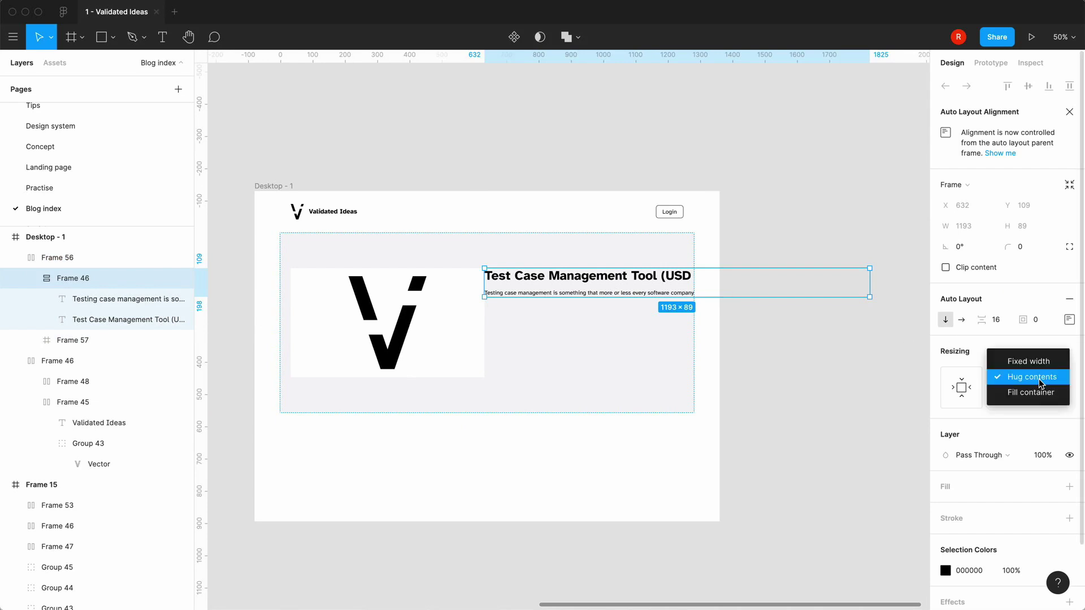
{"action": "left_click", "coordinate": [1041, 394]}
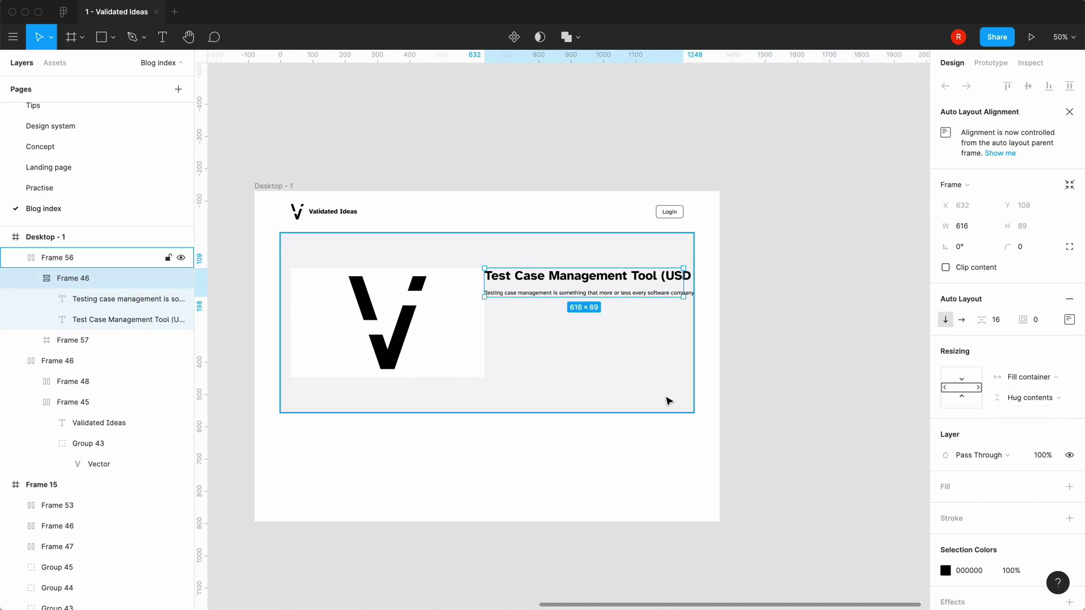
Wrap the text group and the image frame together in a horizontal auto layout with an item spacing of 32.
{"action": "left_click", "coordinate": [56, 260]}
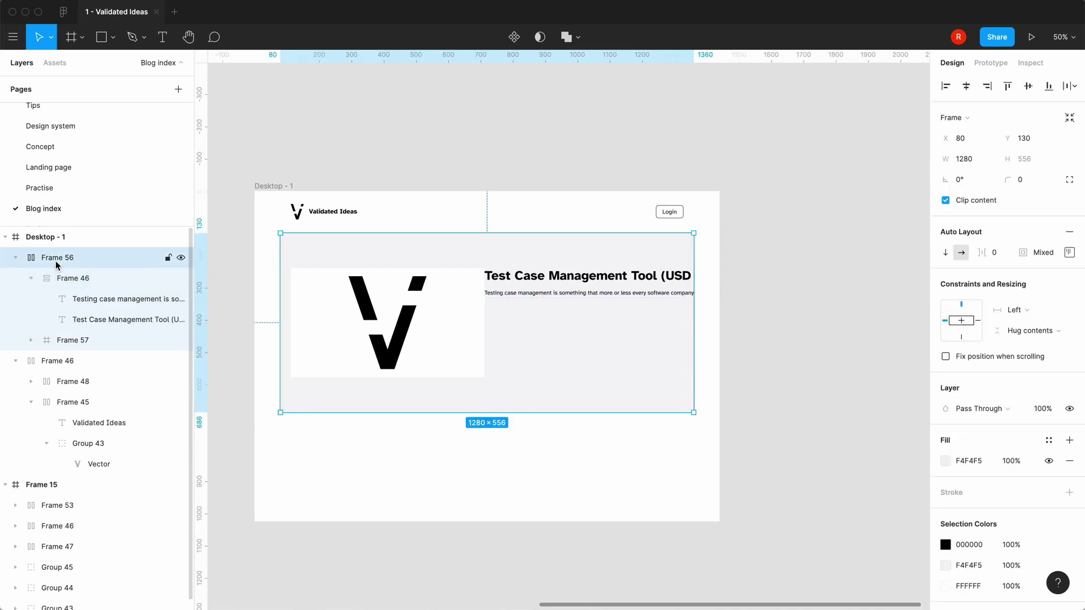
{"action": "left_click", "coordinate": [32, 278]}
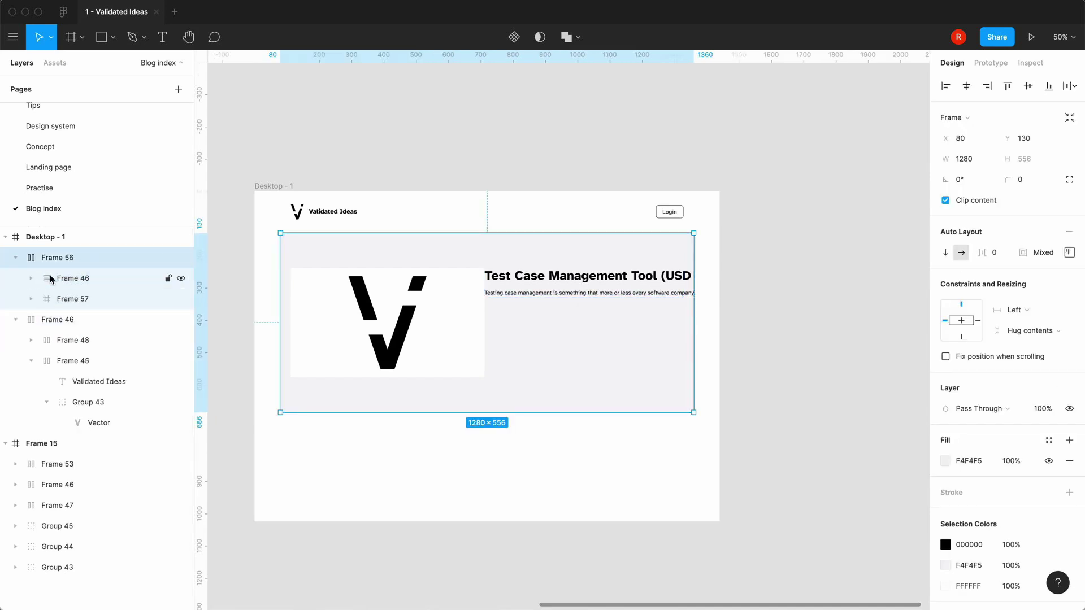
{"action": "left_click", "coordinate": [50, 278]}
{"action": "left_click", "coordinate": [50, 299]}
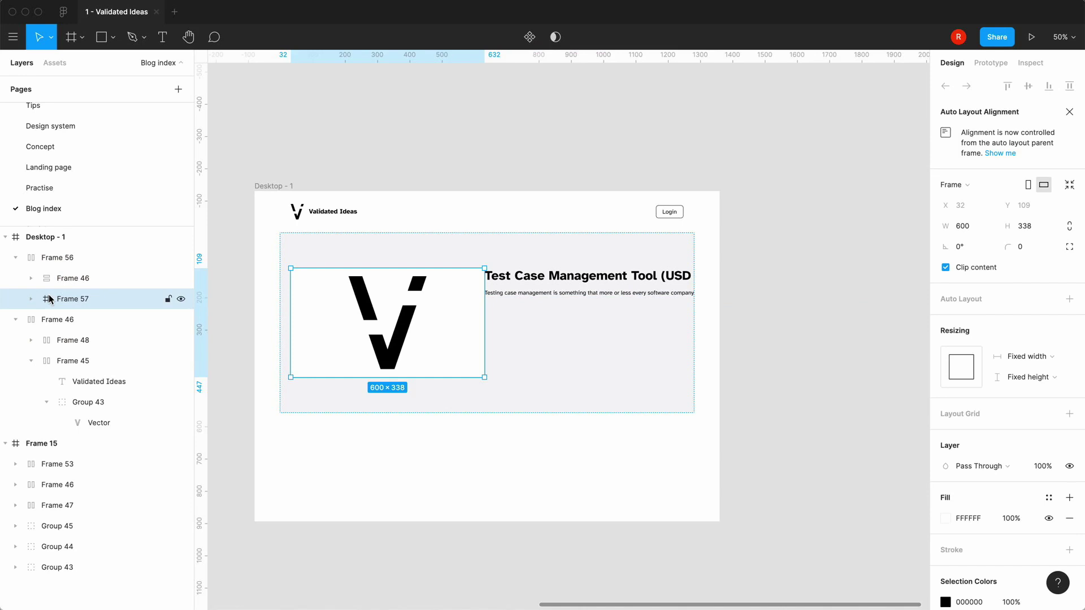
{"action": "left_click", "coordinate": [53, 279], "text": "shift"}
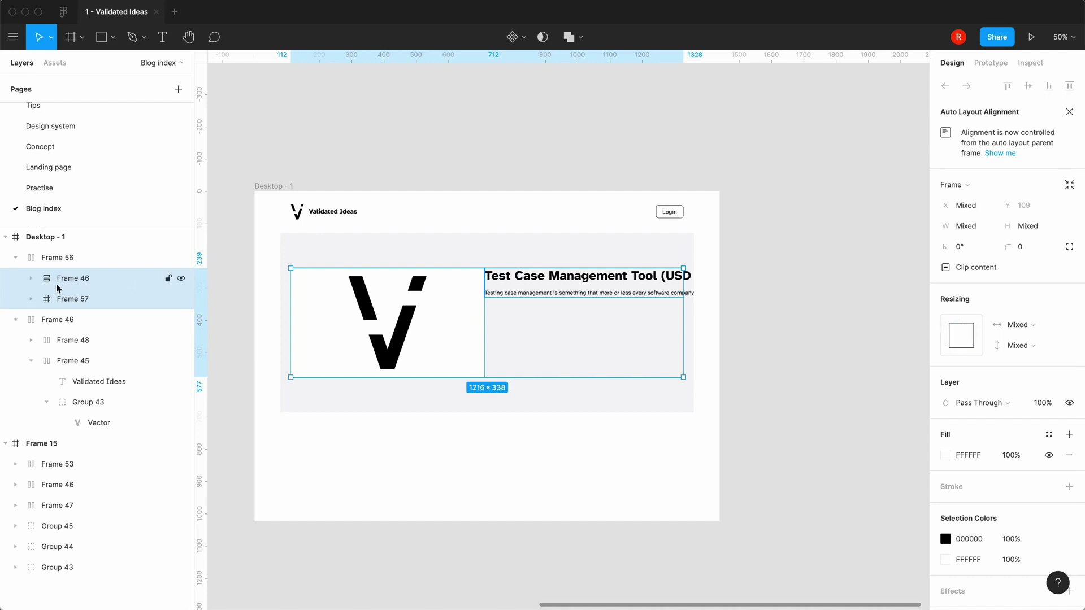
{"action": "key", "text": "shift+a"}
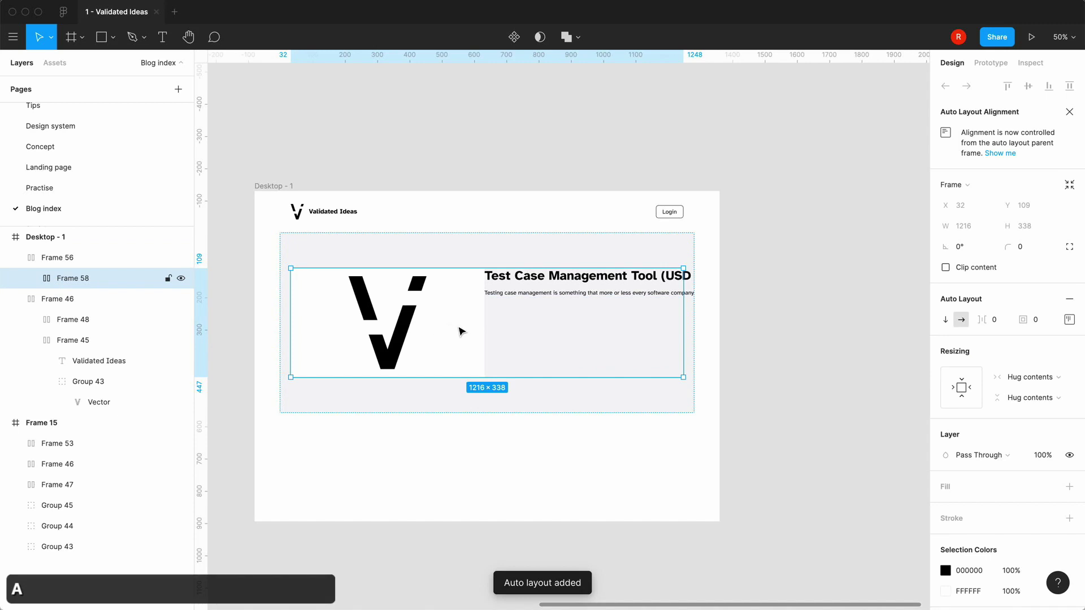
{"action": "left_click", "coordinate": [998, 325]}
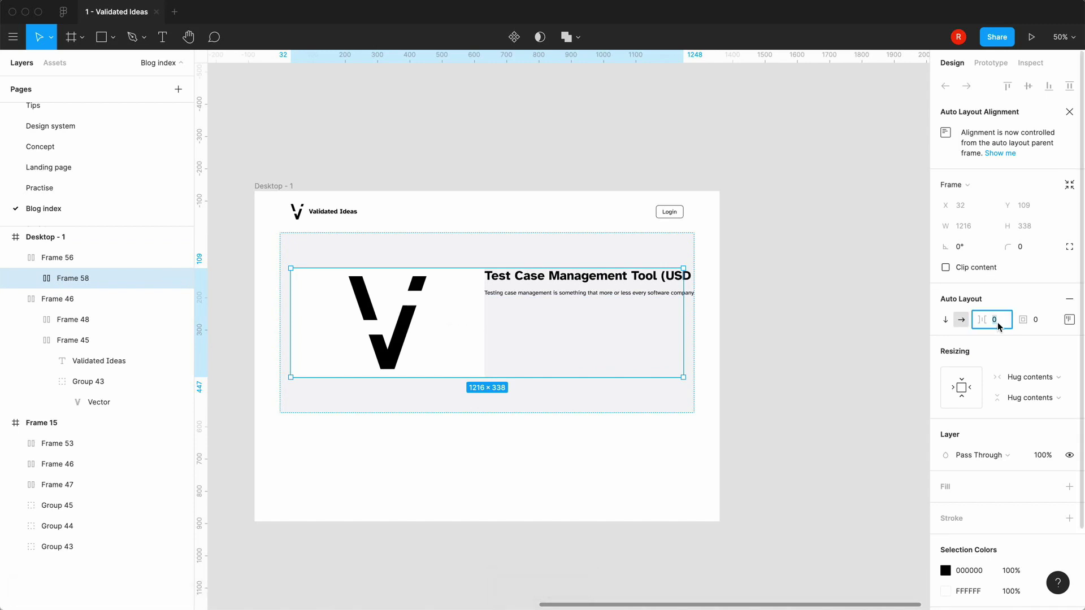
{"action": "type", "text": "32"}
{"action": "key", "text": "Return"}
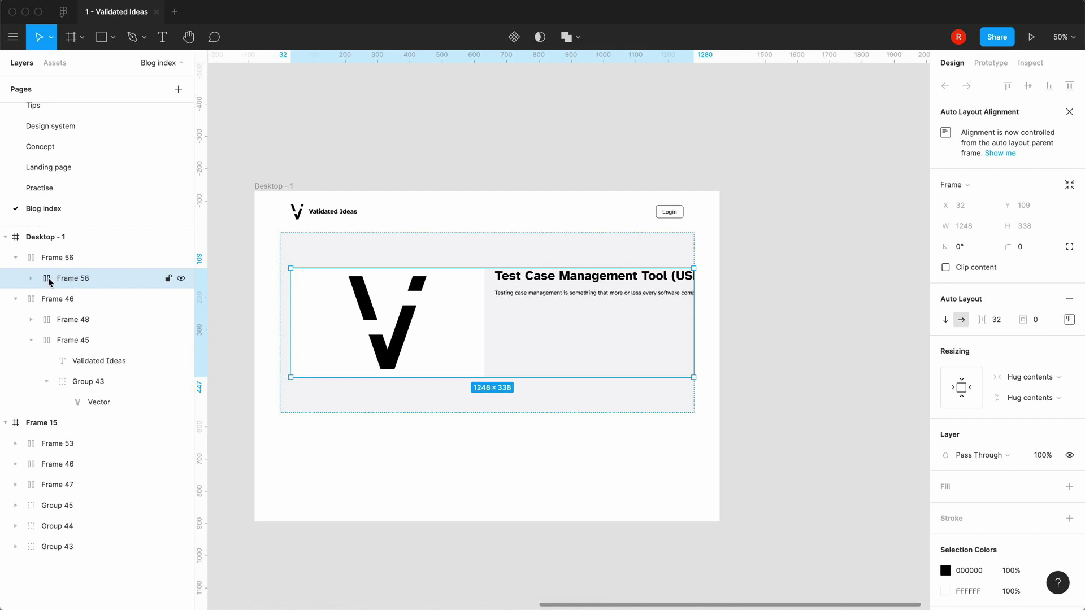
Set the width of Frame 58, which holds the image and text, to fill its container.
{"action": "left_click", "coordinate": [43, 258]}
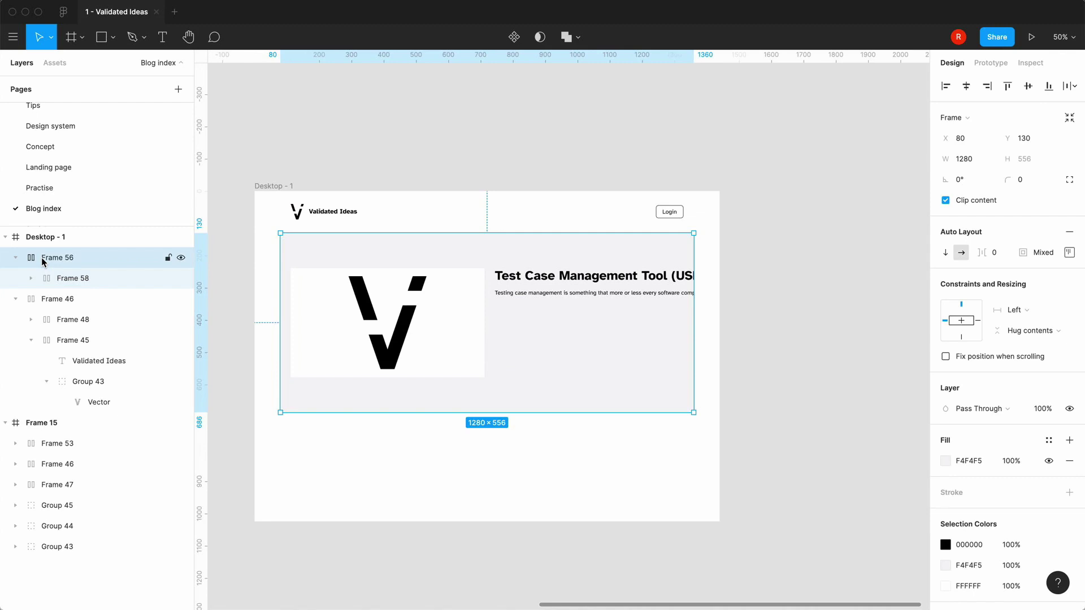
{"action": "left_click", "coordinate": [49, 278]}
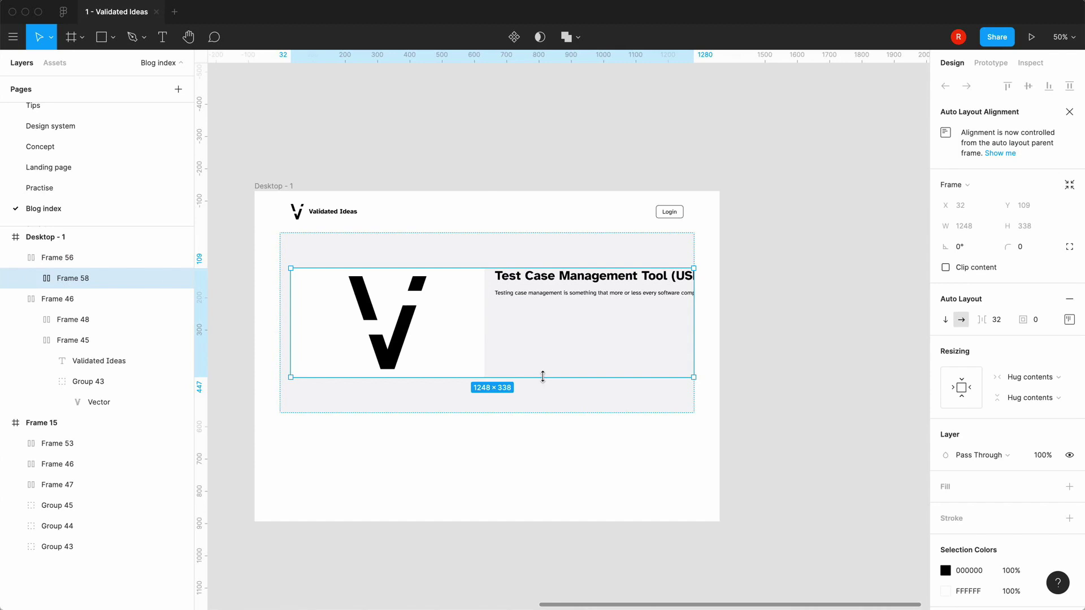
{"action": "left_click", "coordinate": [1032, 377]}
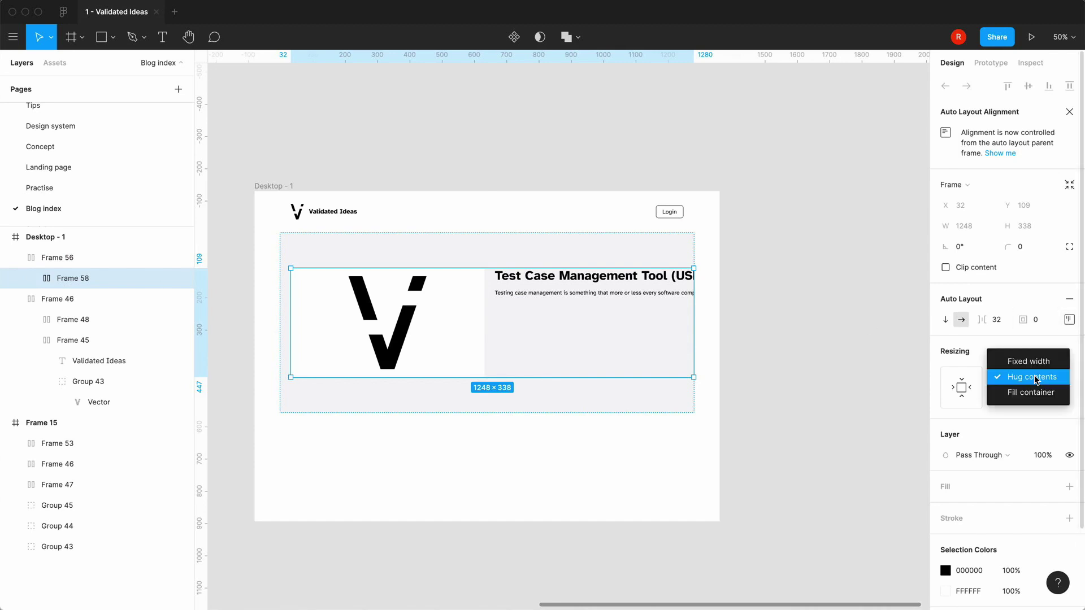
{"action": "left_click", "coordinate": [1031, 393]}
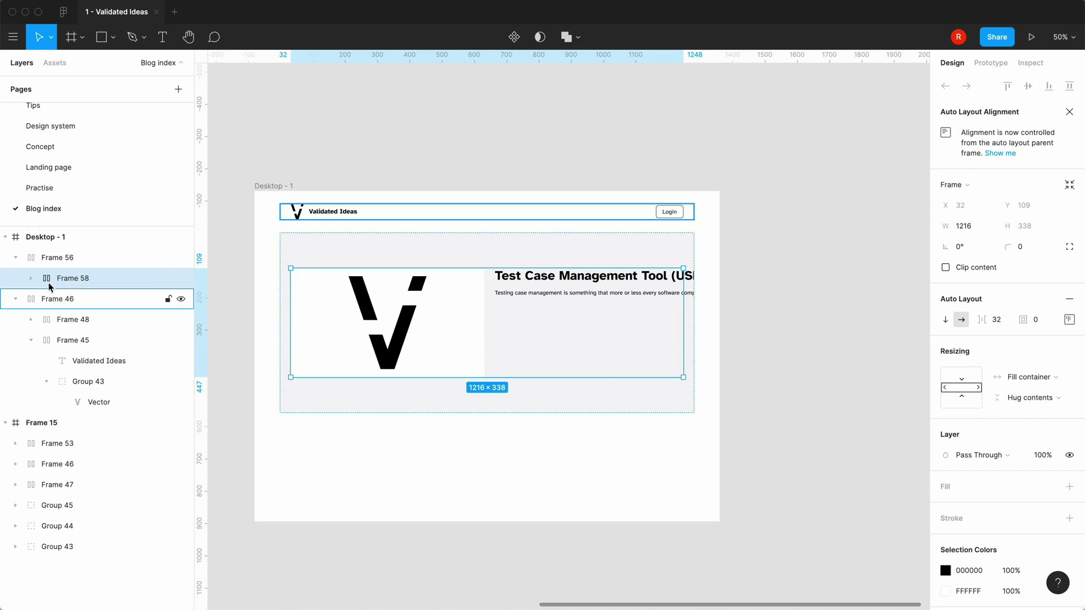
Set the paragraph text layer in the article text group to fill container horizontally so it wraps.
{"action": "left_click", "coordinate": [31, 278]}
{"action": "left_click", "coordinate": [63, 299]}
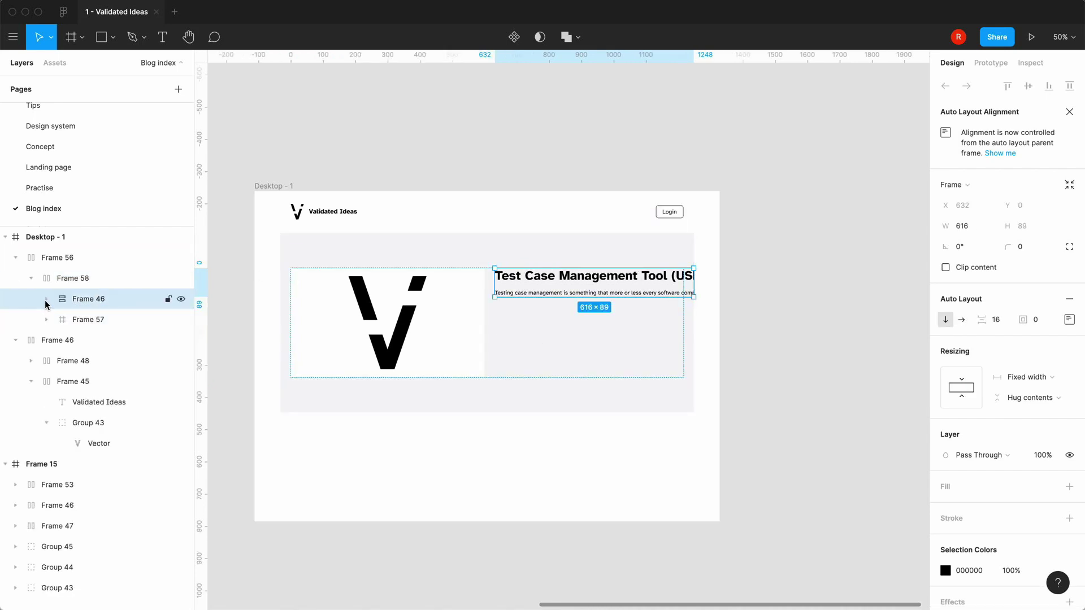
{"action": "left_click", "coordinate": [47, 299]}
{"action": "left_click", "coordinate": [72, 324]}
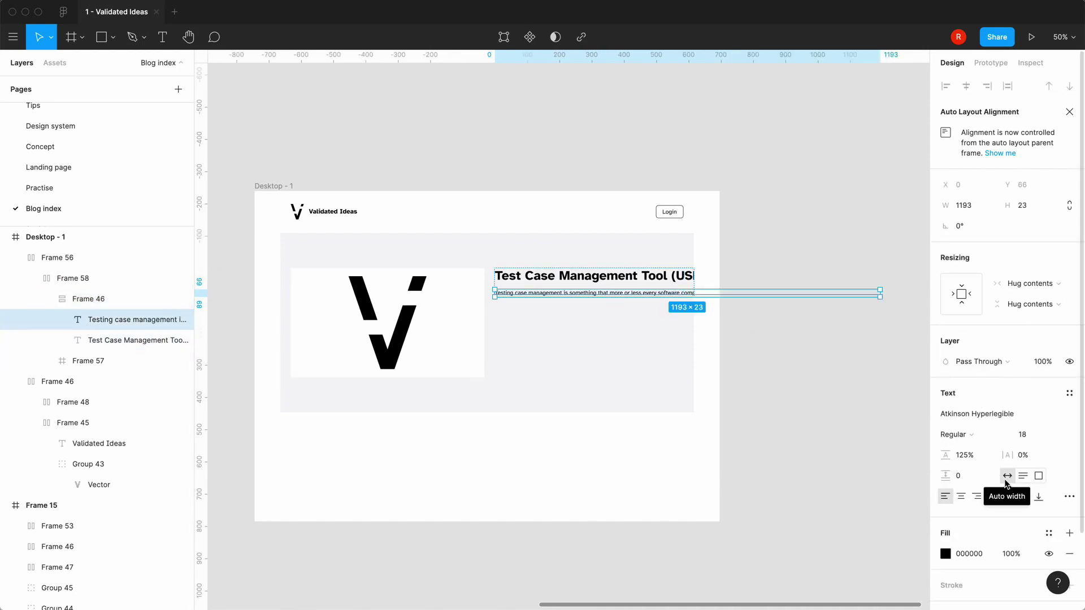
{"action": "left_click", "coordinate": [1026, 283]}
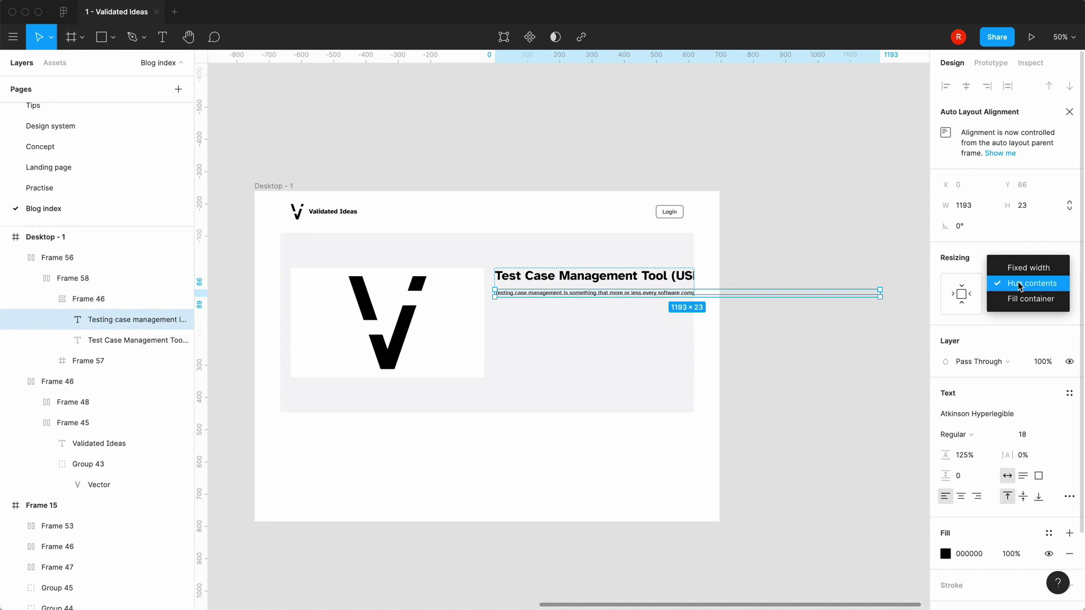
{"action": "left_click", "coordinate": [1025, 298]}
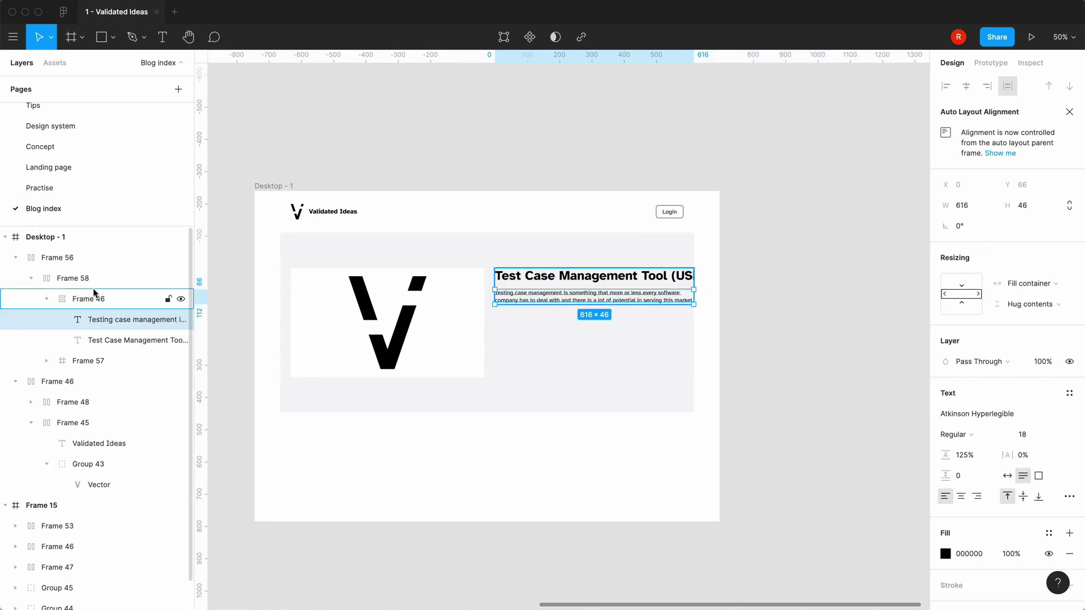
Set the article title text layer to fill container horizontally within the text group.
{"action": "left_click", "coordinate": [113, 340]}
{"action": "left_click", "coordinate": [1024, 283]}
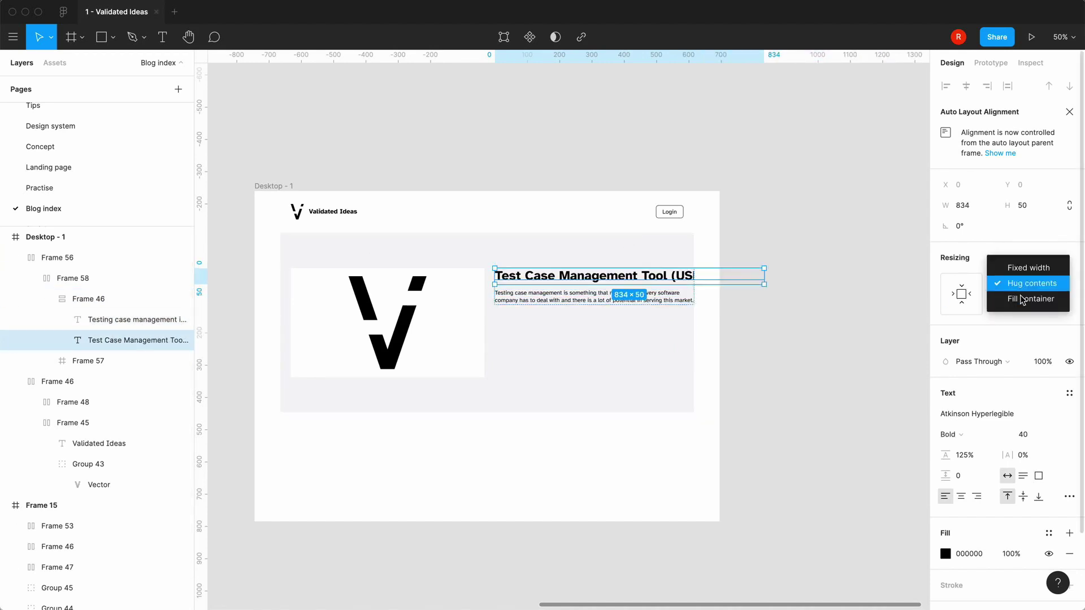
{"action": "left_click", "coordinate": [1024, 303]}
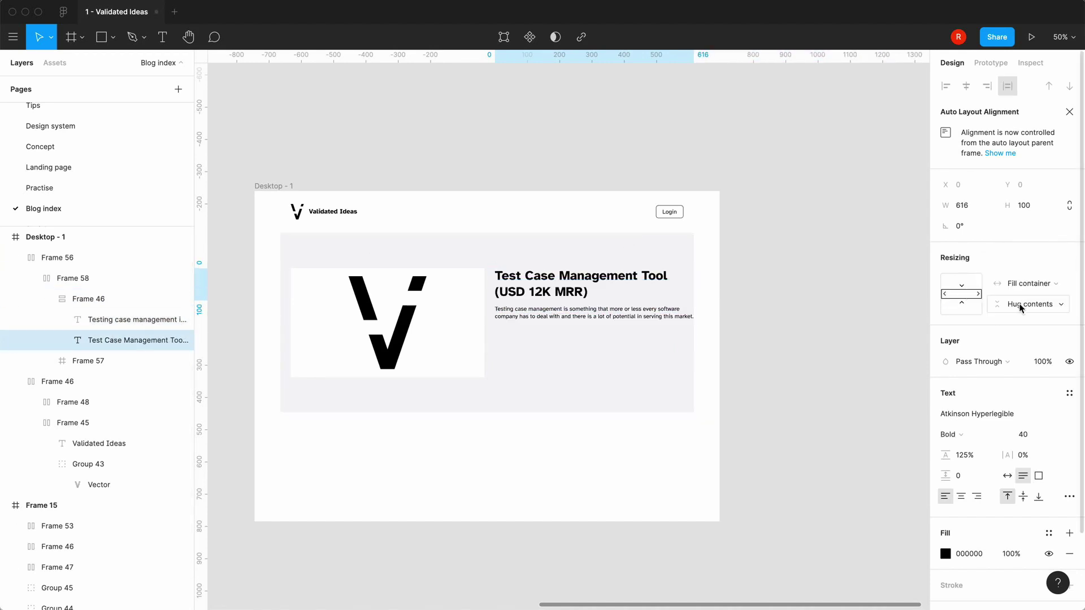
{"action": "left_click", "coordinate": [773, 441]}
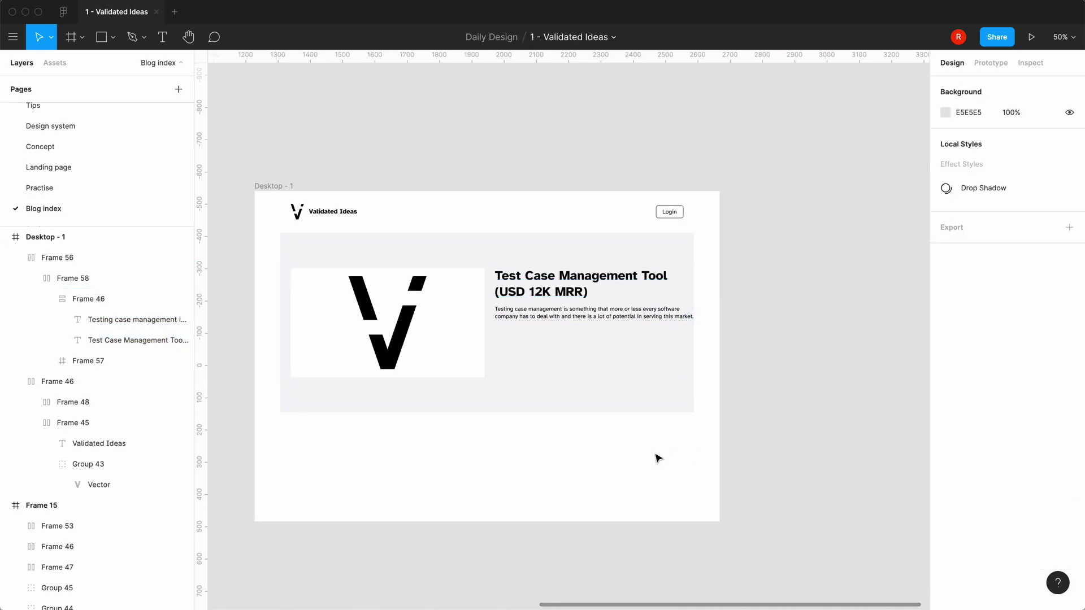
Set the line height of the title "Test Case Management Tool (USD 12K MRR)" to 115%.
{"action": "key", "text": "shift+0"}
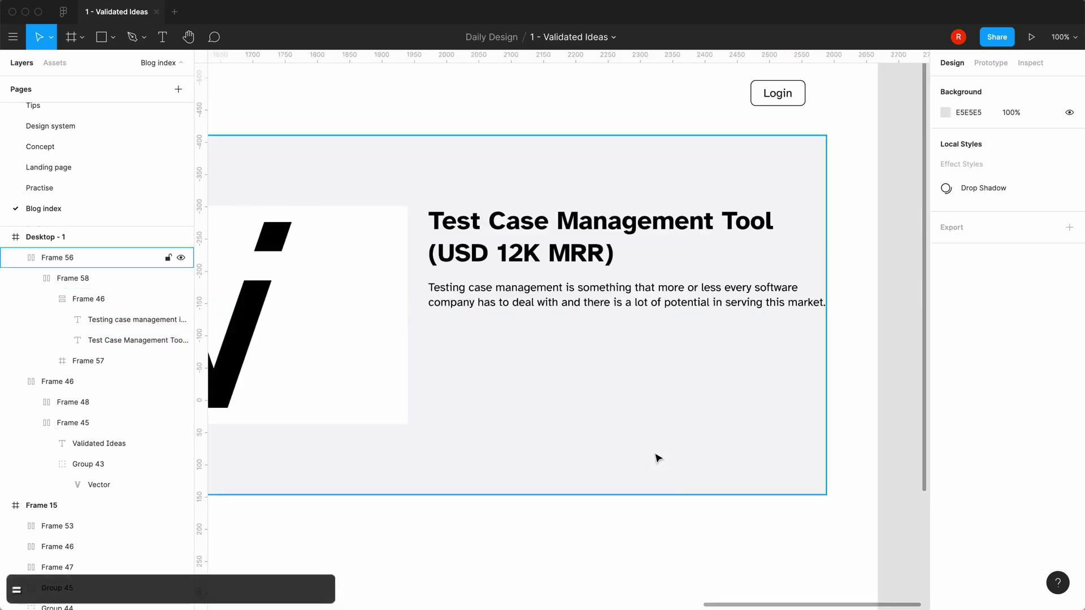
{"action": "double_click", "coordinate": [577, 259]}
{"action": "double_click", "coordinate": [576, 259]}
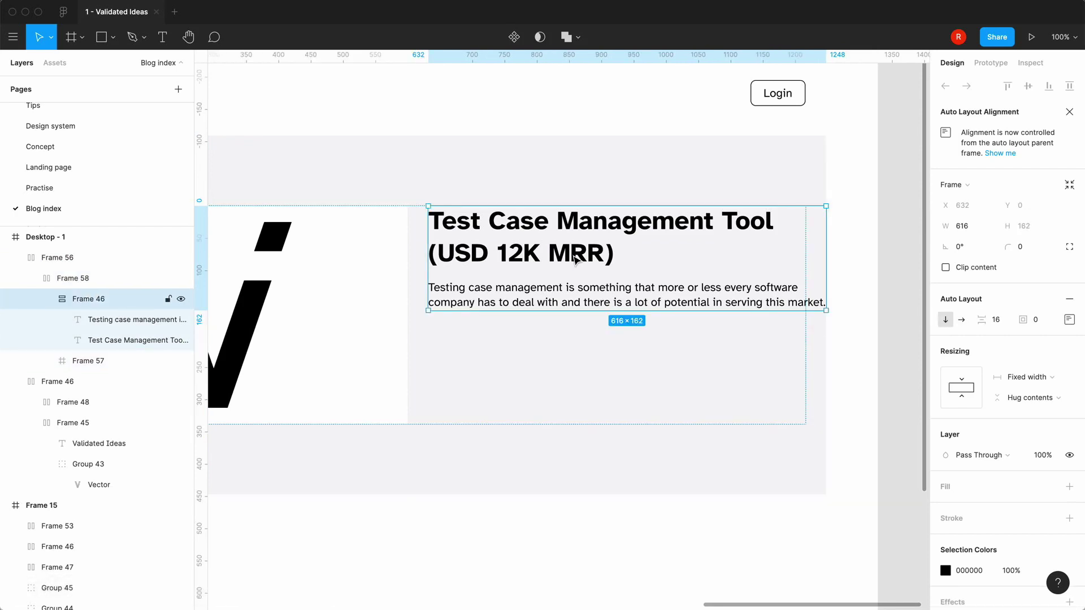
{"action": "double_click", "coordinate": [575, 259]}
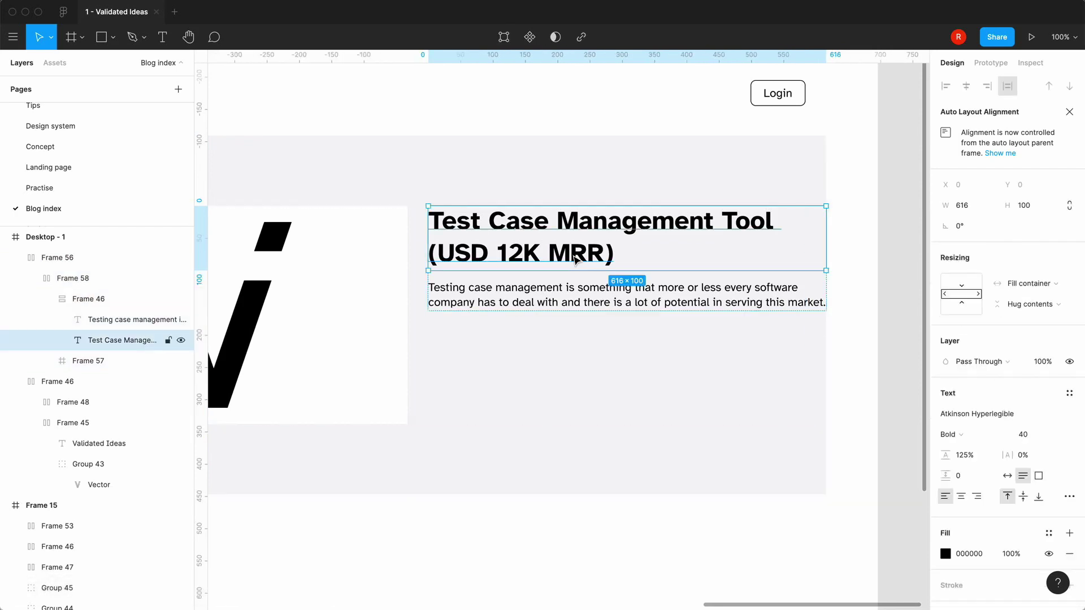
{"action": "left_click", "coordinate": [966, 455]}
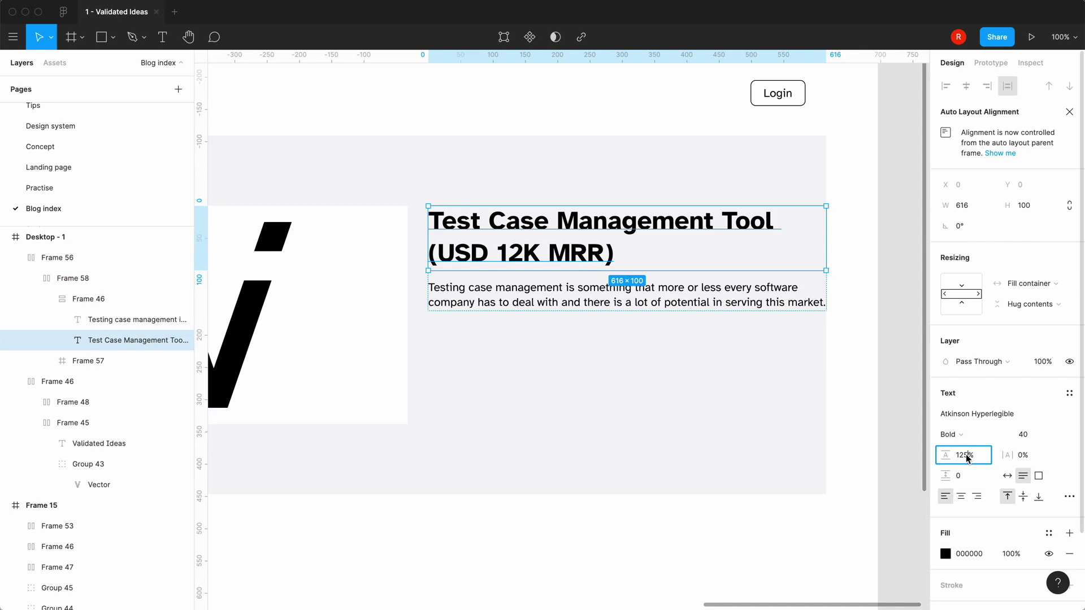
{"action": "type", "text": "115"}
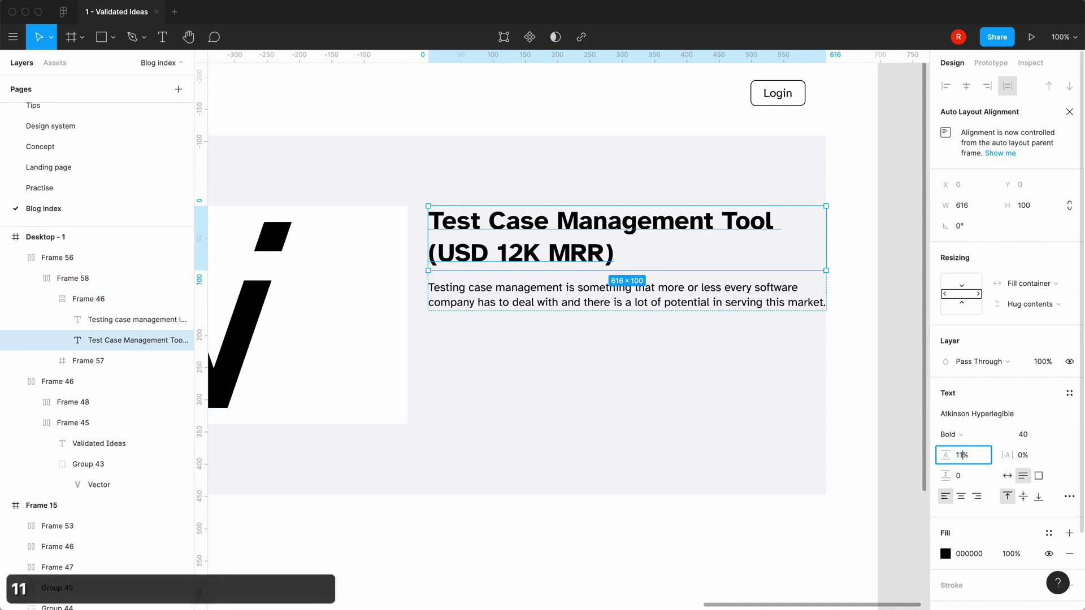
{"action": "key", "text": "Return"}
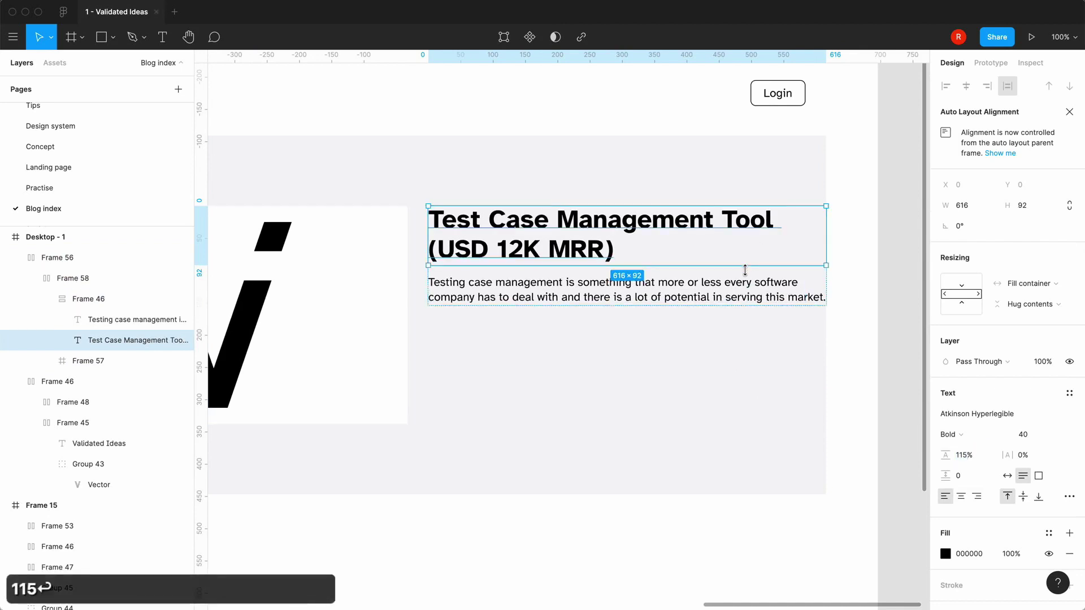
Set the line height of the paragraph text below the article title to 150%.
{"action": "left_click", "coordinate": [747, 289]}
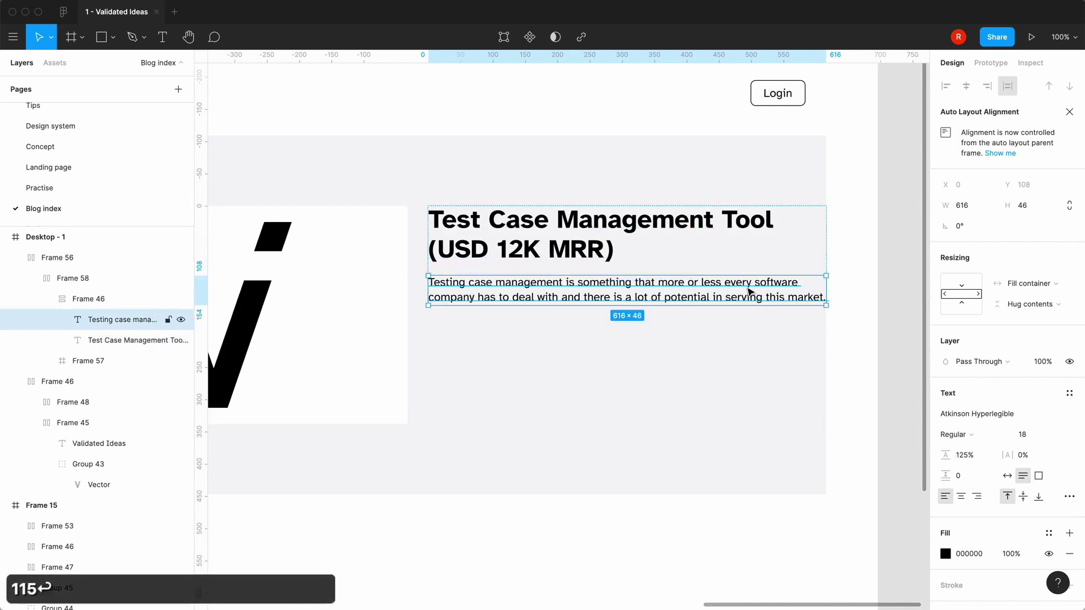
{"action": "left_click", "coordinate": [976, 454]}
{"action": "type", "text": "150"}
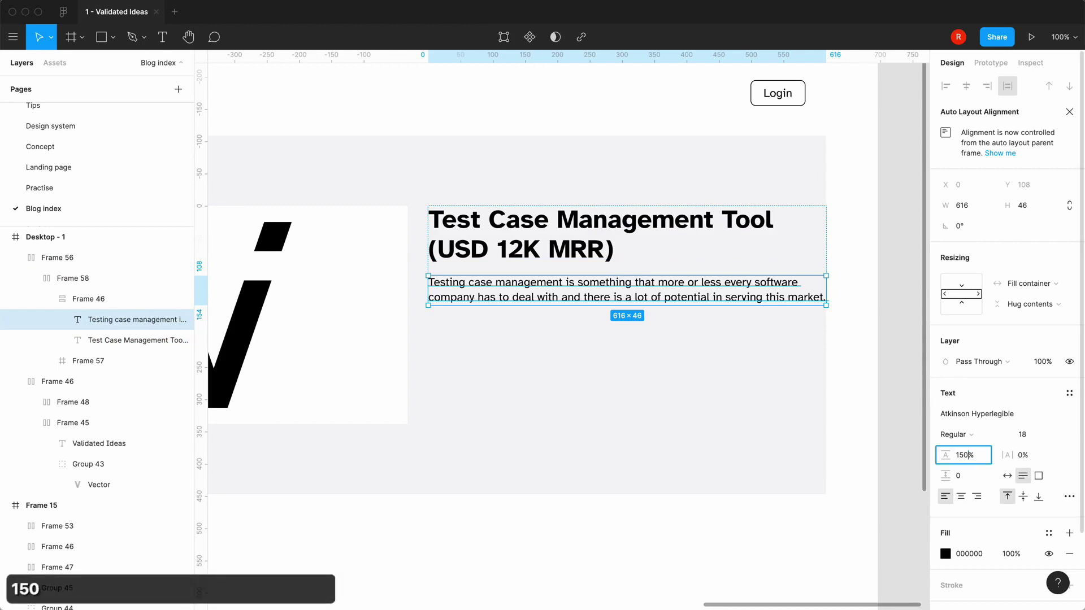
{"action": "key", "text": "Return"}
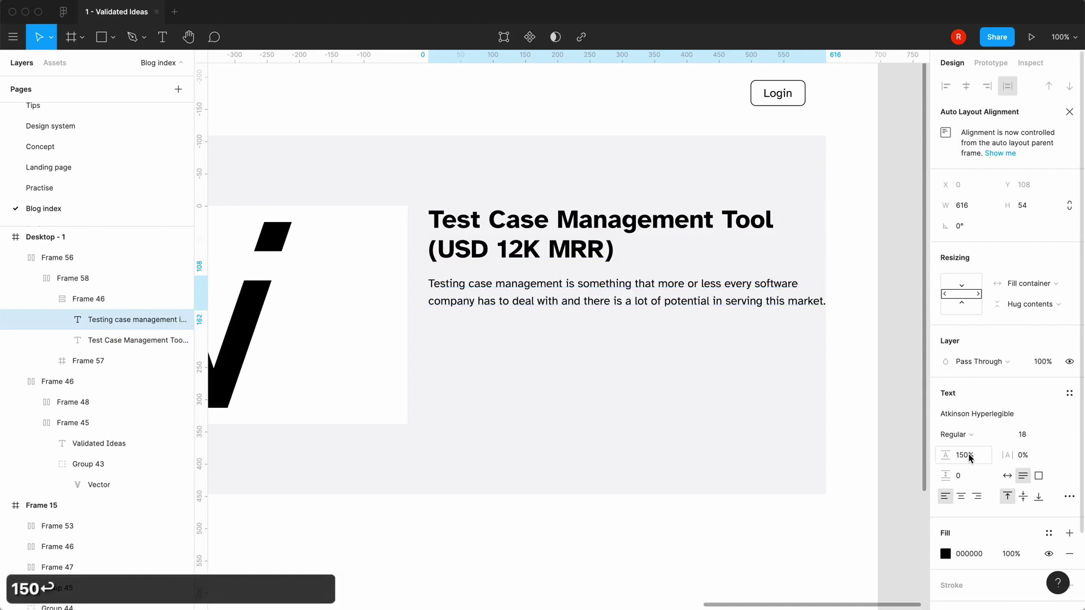
Try a line height of 175% on the paragraph text and return it to 150%.
{"action": "type", "text": "175"}
{"action": "key", "text": "Return"}
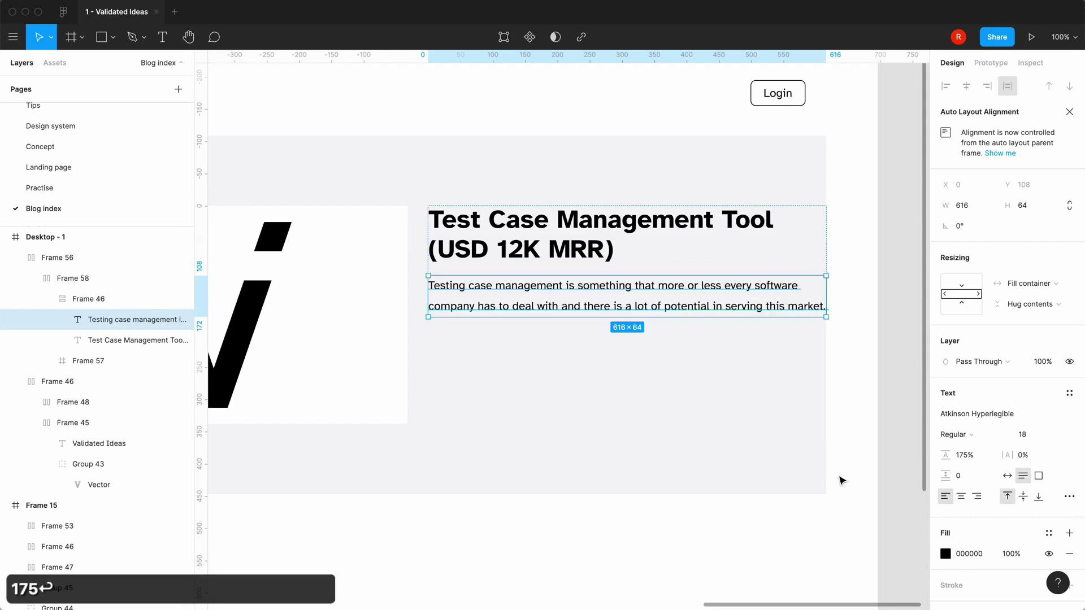
{"action": "left_click", "coordinate": [961, 456]}
{"action": "type", "text": "150"}
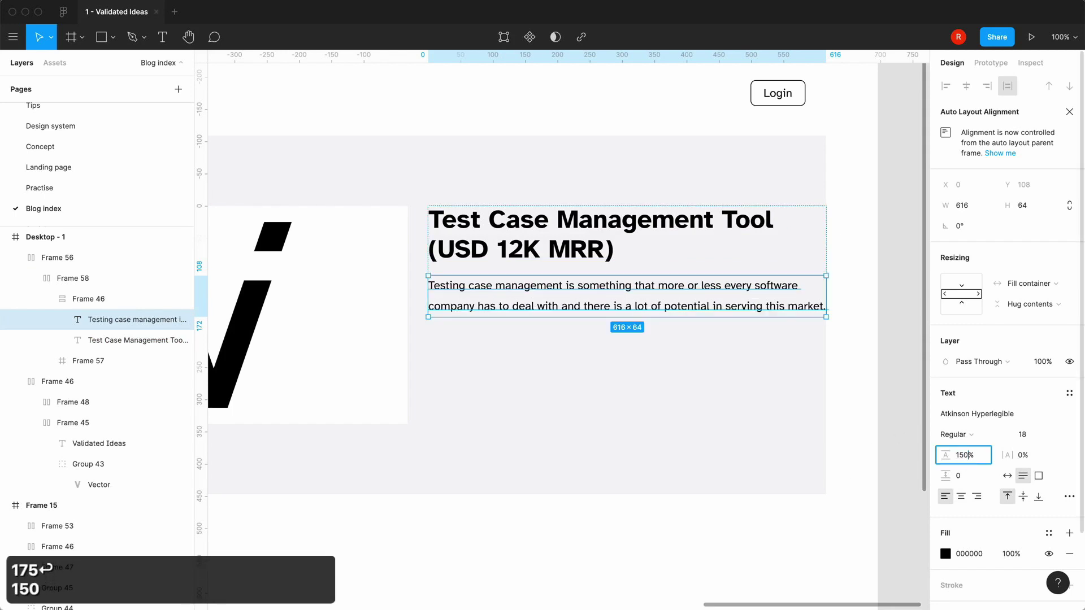
{"action": "key", "text": "Return"}
{"action": "left_click", "coordinate": [766, 531]}
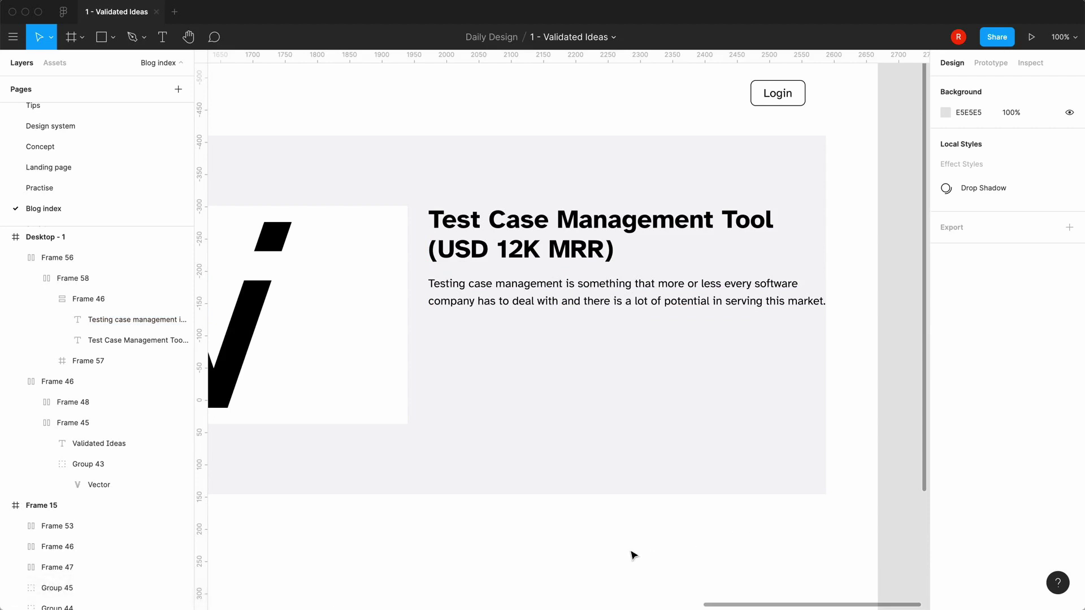
{"action": "key", "text": "minus"}
{"action": "key", "text": "equal"}
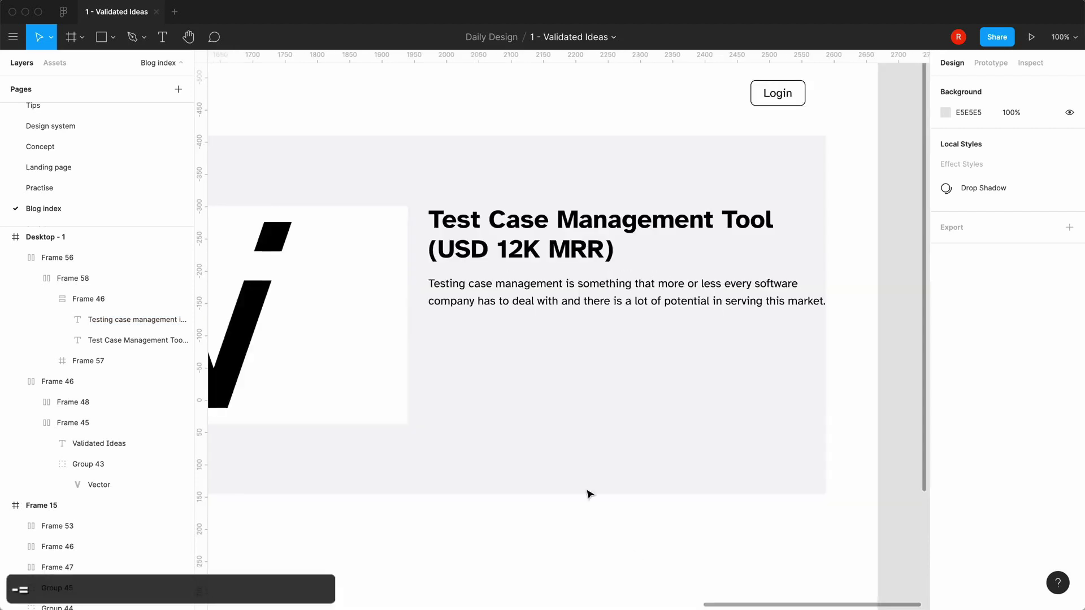
Set the frame holding the article title and paragraph to fill its container horizontally.
{"action": "left_click", "coordinate": [571, 289]}
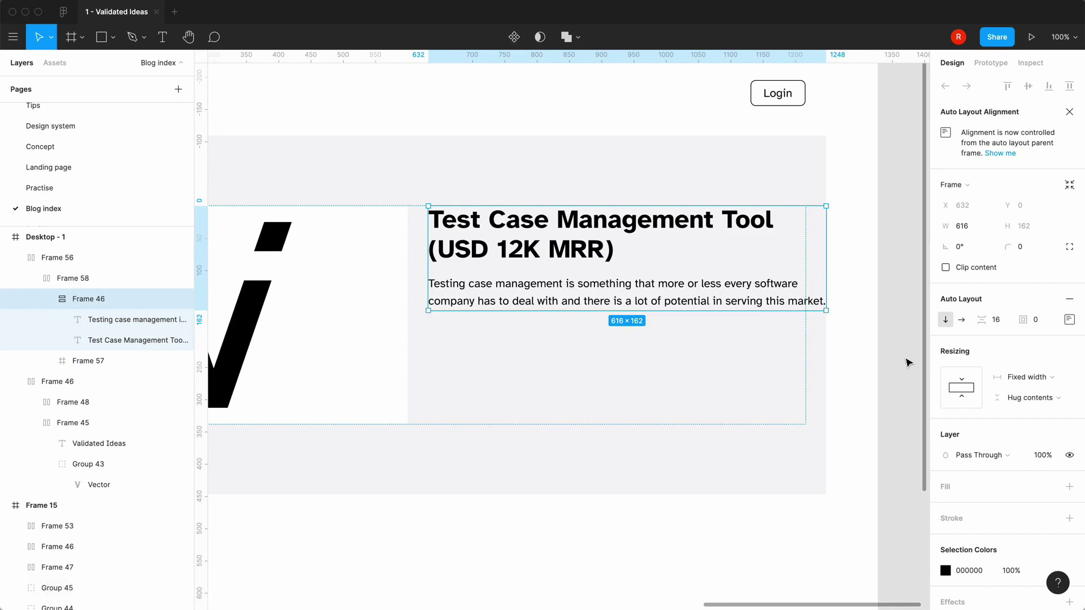
{"action": "left_click", "coordinate": [1046, 379]}
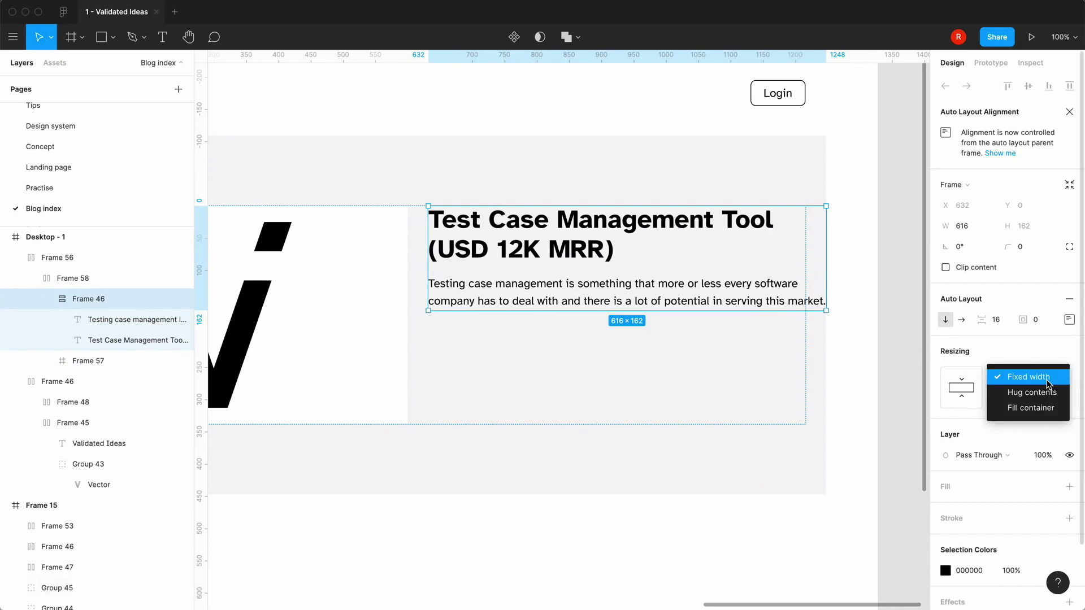
{"action": "left_click", "coordinate": [1042, 409]}
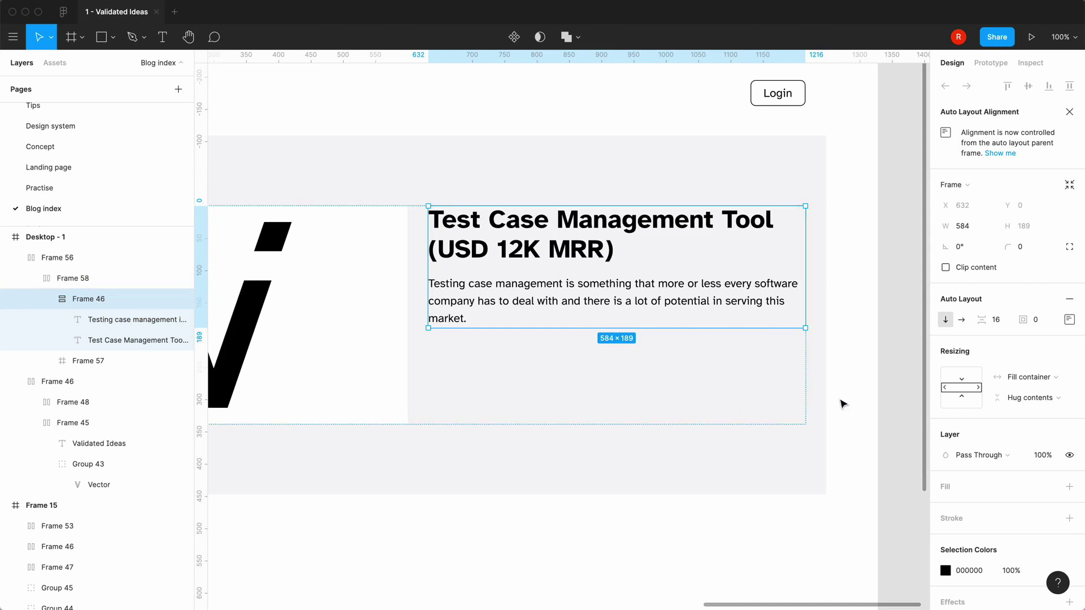
{"action": "left_click", "coordinate": [889, 401]}
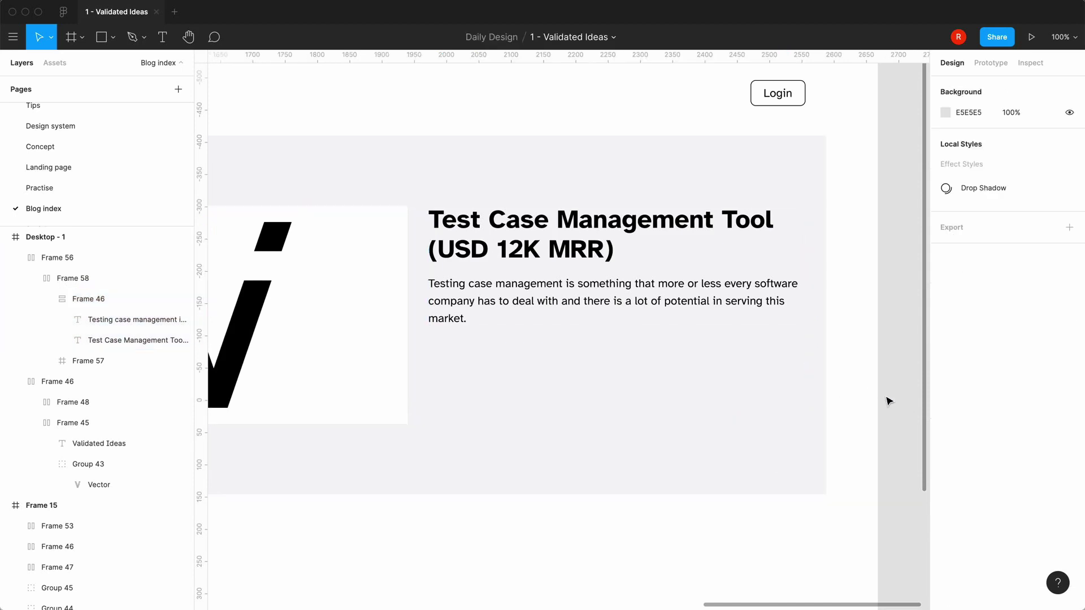
{"action": "key", "text": "minus"}
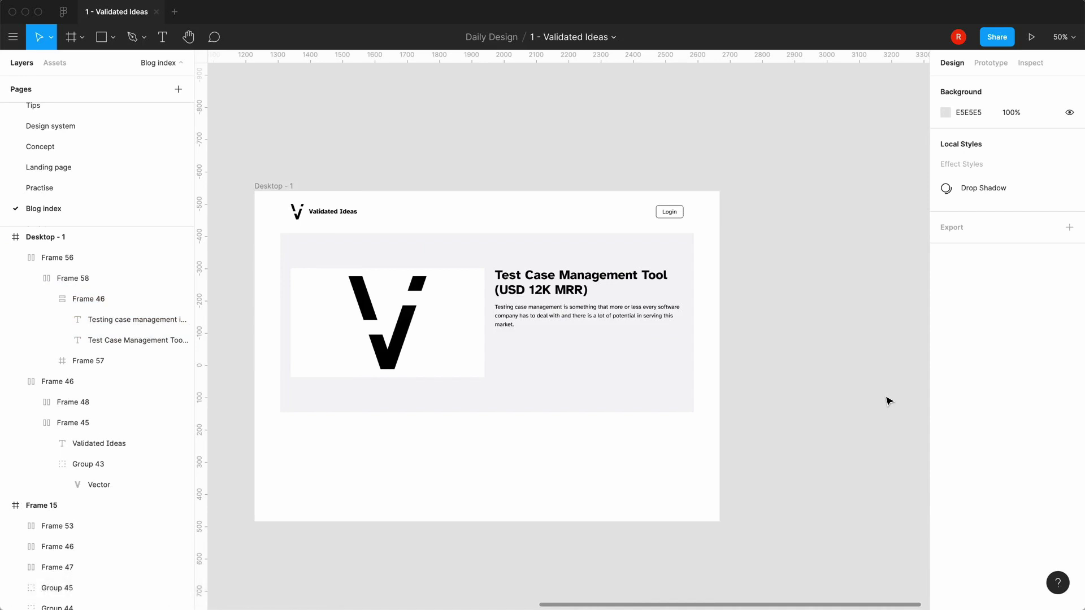
Set the spacing between the article image and its text group to 64.
{"action": "key", "text": "equal"}
{"action": "left_click", "coordinate": [597, 296]}
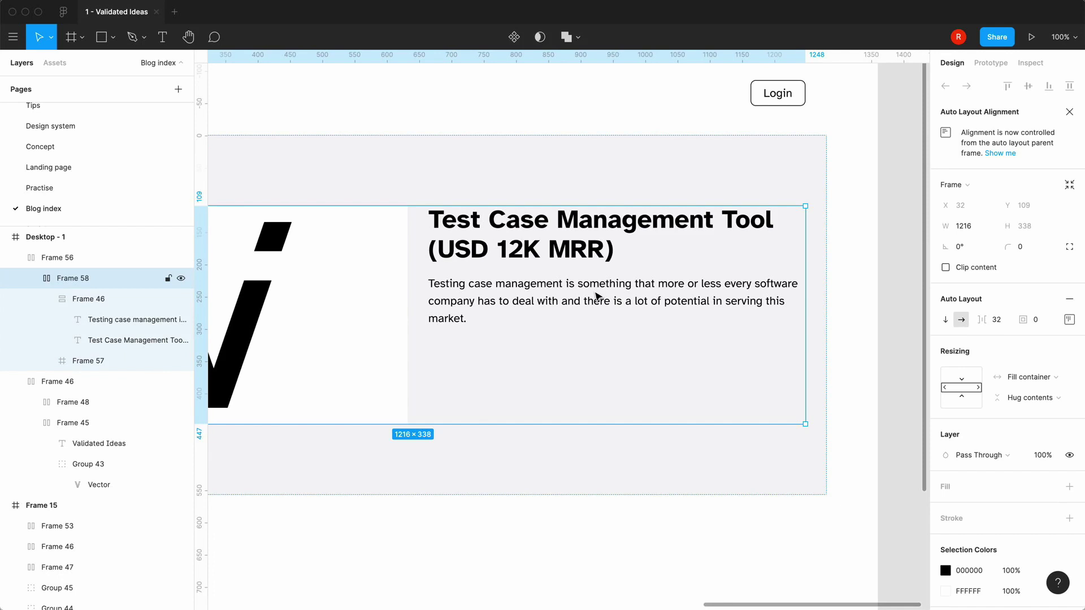
{"action": "left_click", "coordinate": [996, 320]}
{"action": "type", "text": "64"}
{"action": "key", "text": "Return"}
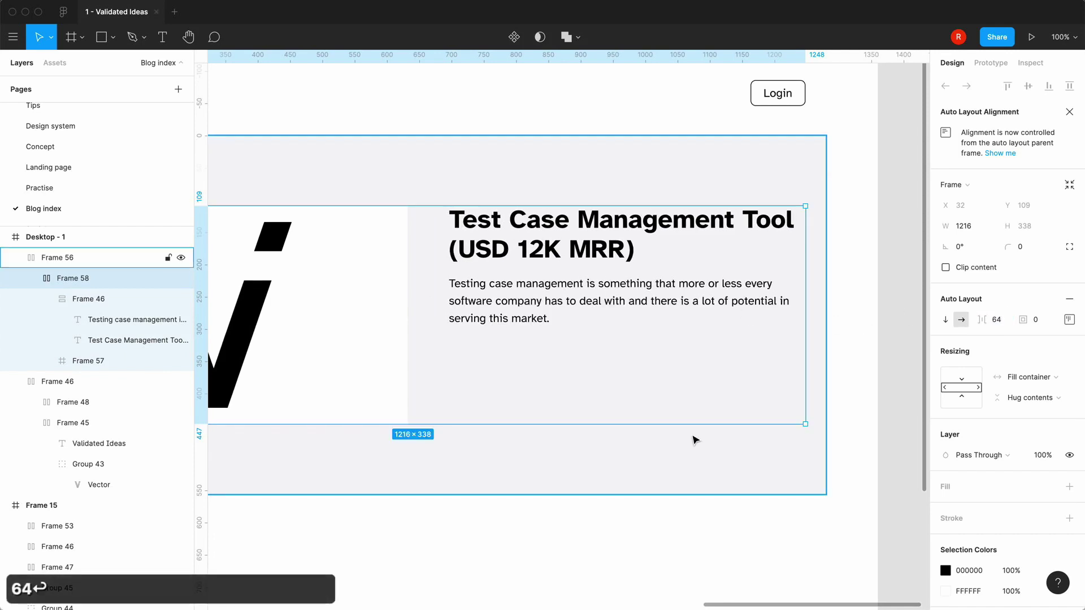
{"action": "scroll", "coordinate": [693, 438], "scroll_direction": "down", "scroll_amount": 5}
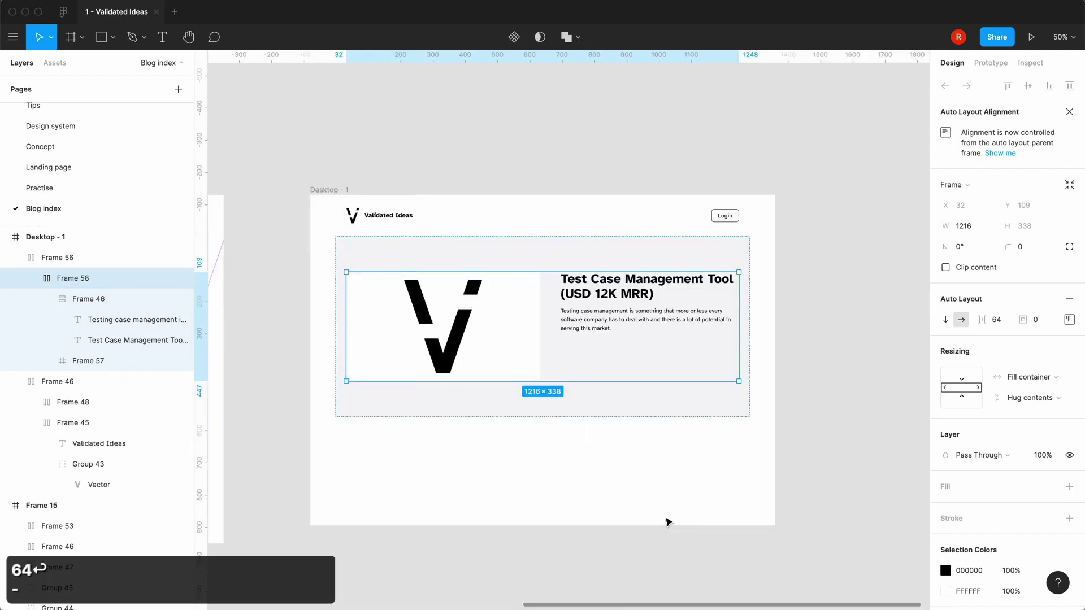
{"action": "left_click", "coordinate": [666, 521]}
Center the featured article's image and text group within their horizontal auto-layout frame.
{"action": "double_click", "coordinate": [600, 344]}
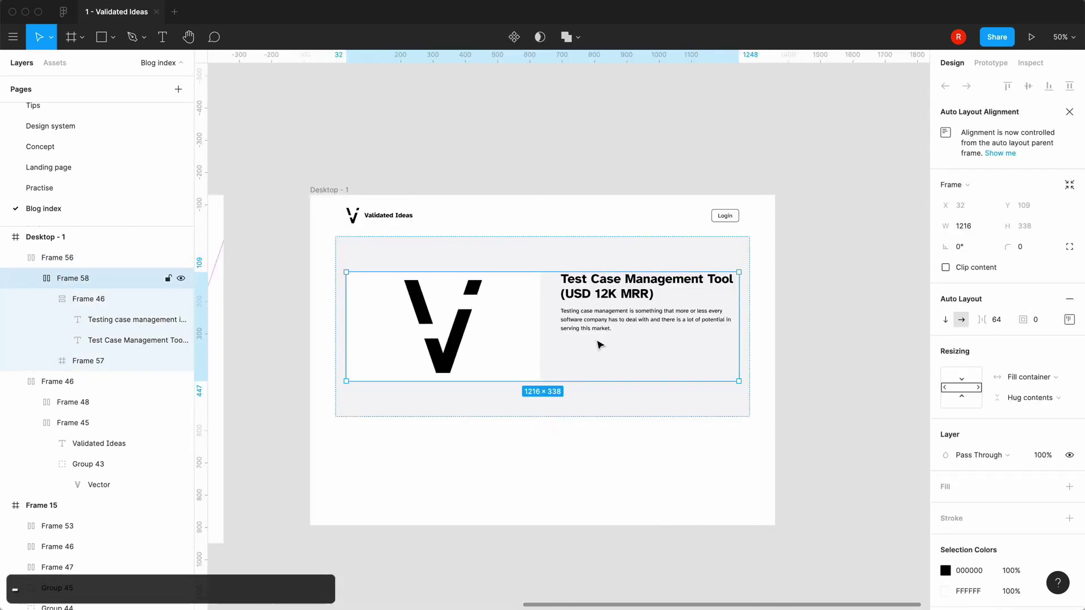
{"action": "left_click", "coordinate": [1067, 320]}
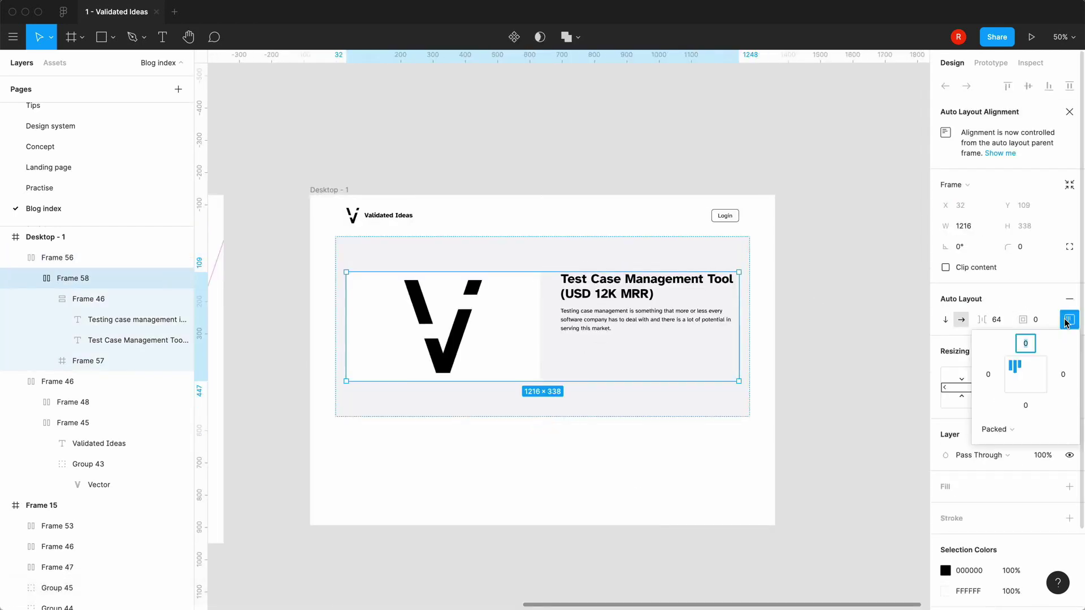
{"action": "left_click", "coordinate": [1025, 374]}
{"action": "left_click", "coordinate": [497, 543]}
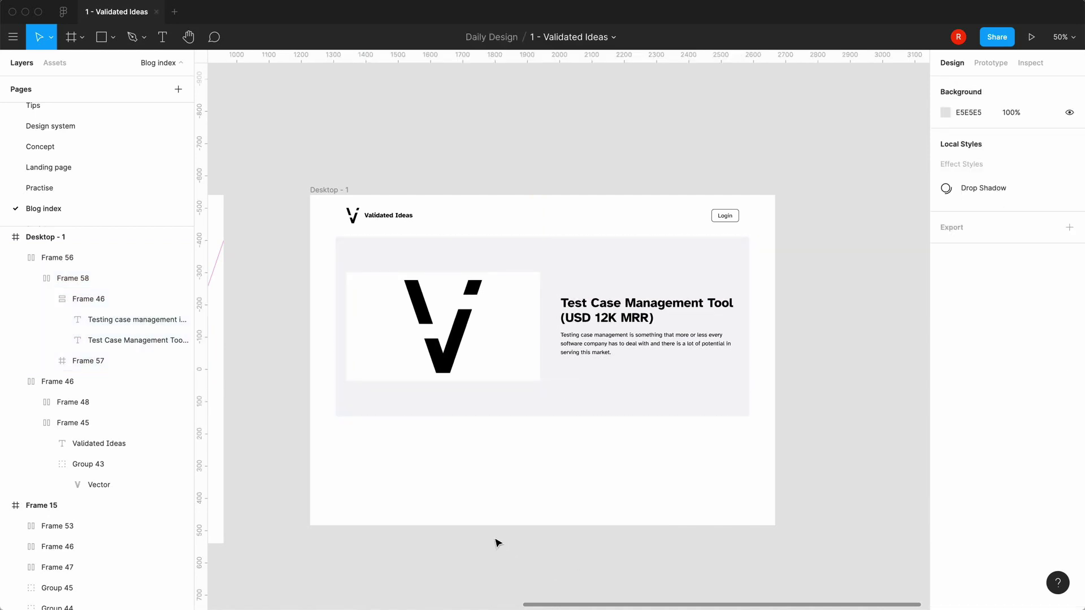
Set the top and bottom padding of the grey featured section frame to 32.
{"action": "left_click", "coordinate": [524, 368]}
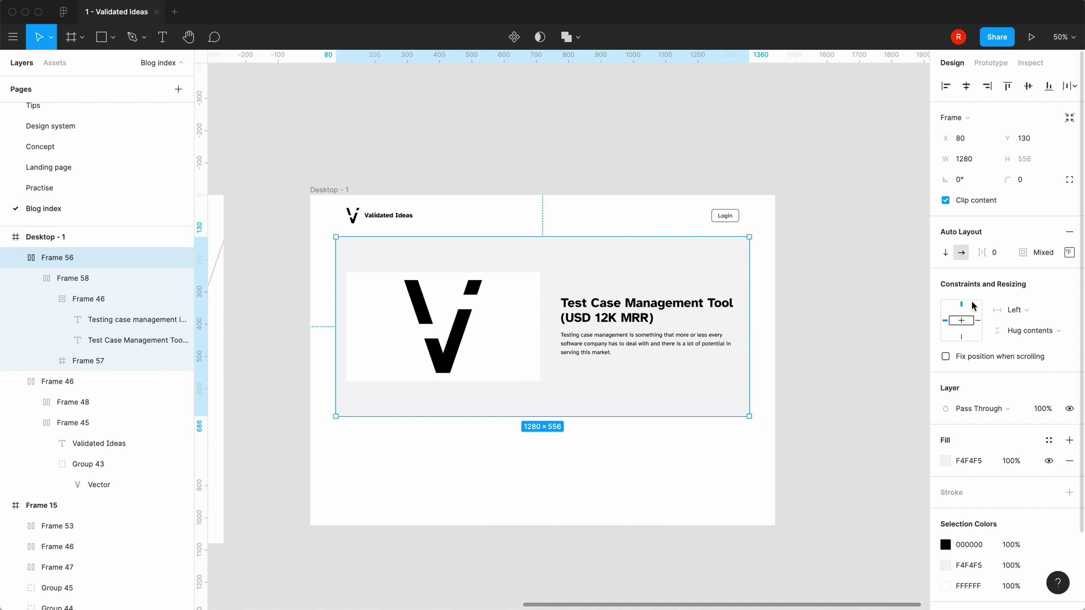
{"action": "left_click", "coordinate": [1068, 255]}
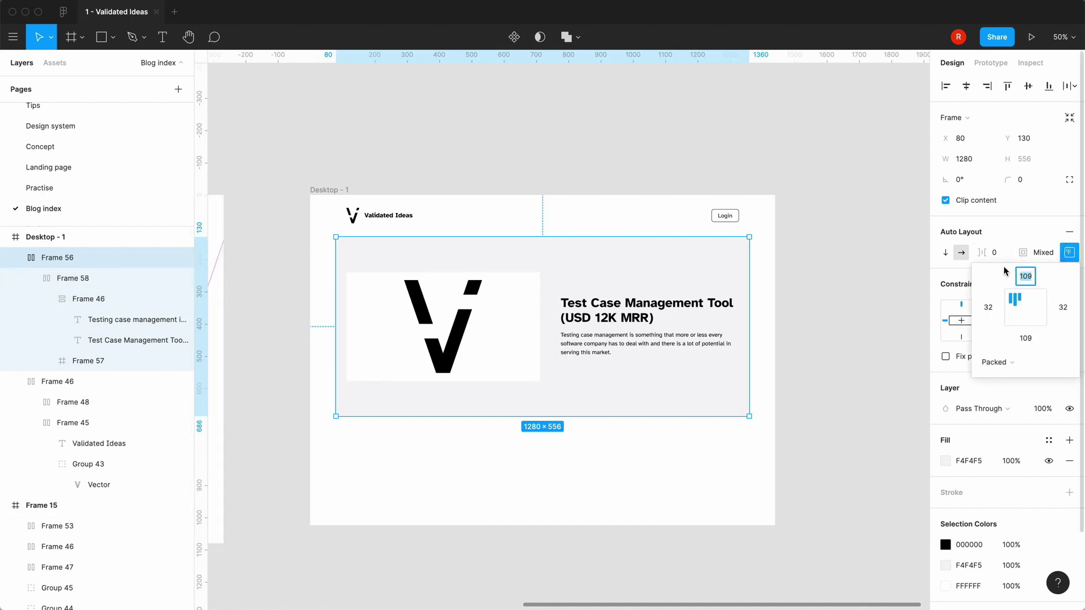
{"action": "left_click", "coordinate": [998, 362]}
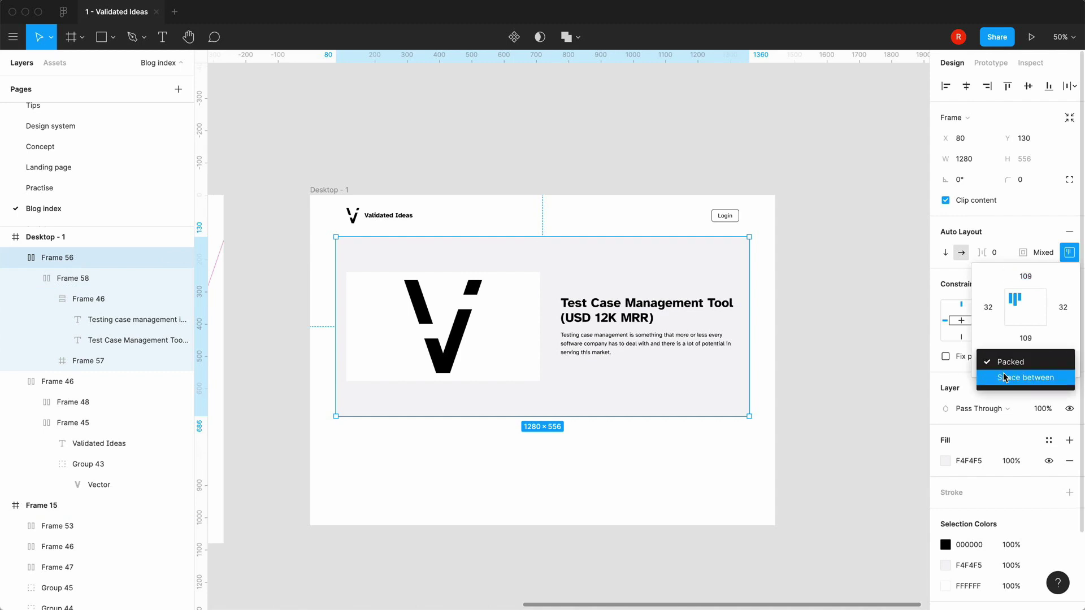
{"action": "left_click", "coordinate": [1019, 237]}
{"action": "left_click", "coordinate": [1026, 277]}
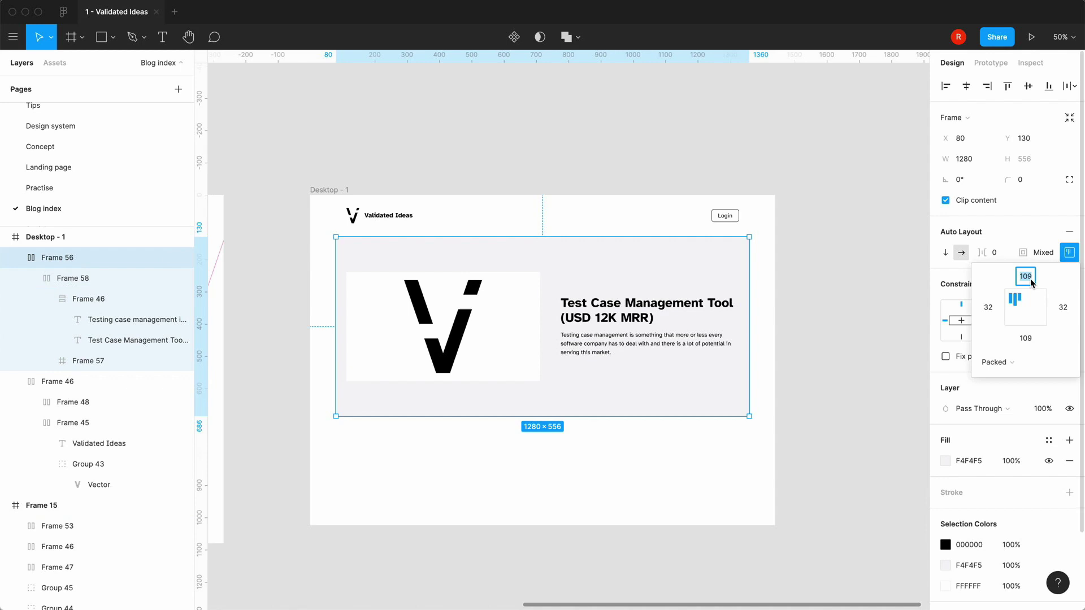
{"action": "type", "text": "0"}
{"action": "key", "text": "Return"}
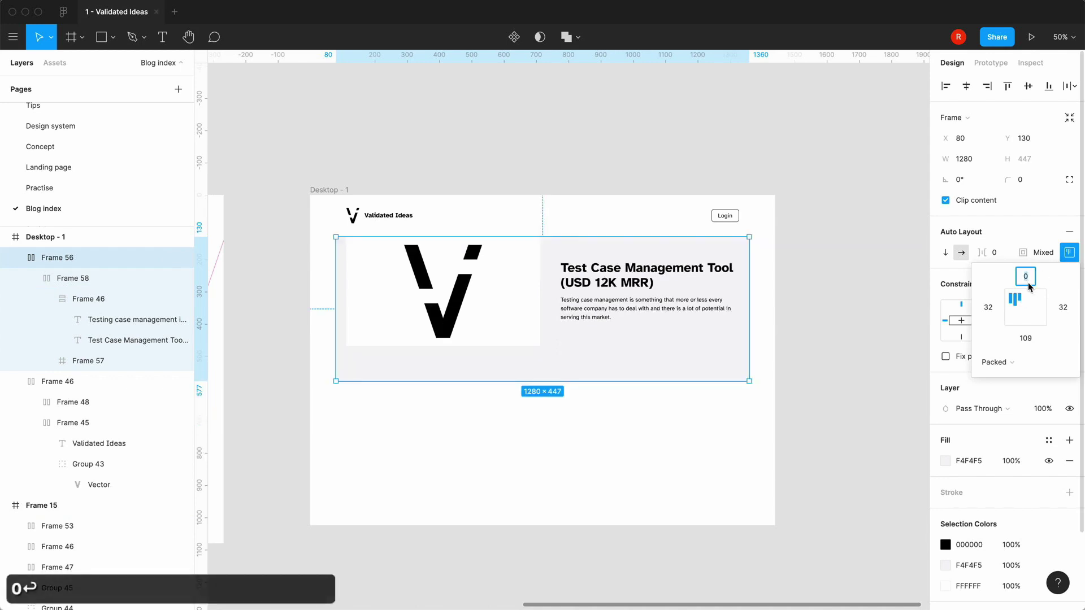
{"action": "type", "text": "32"}
{"action": "key", "text": "Return"}
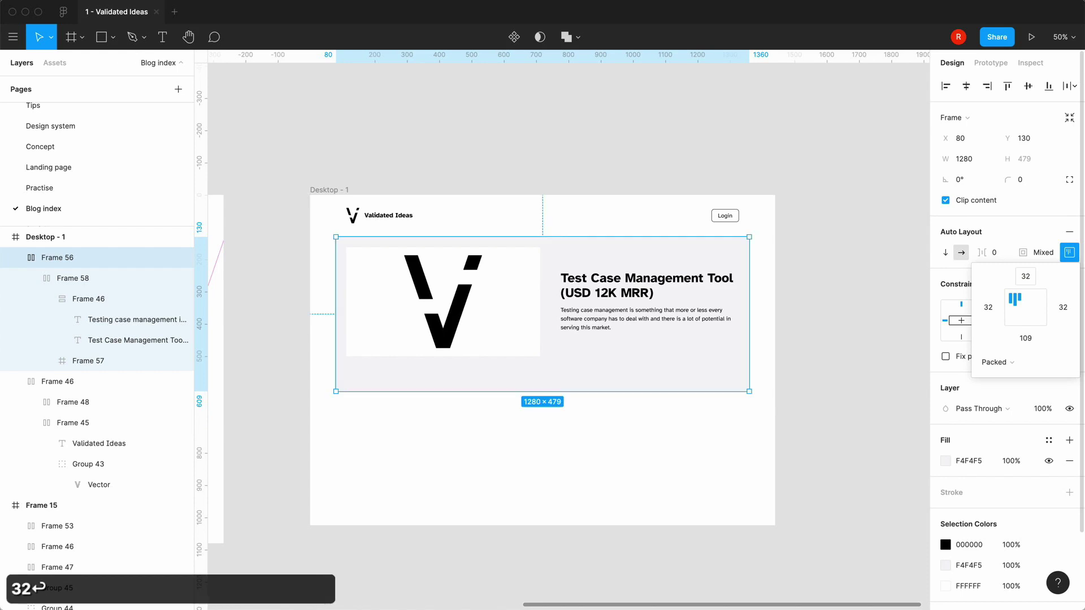
{"action": "left_click", "coordinate": [1026, 338]}
{"action": "type", "text": "32"}
{"action": "key", "text": "Return"}
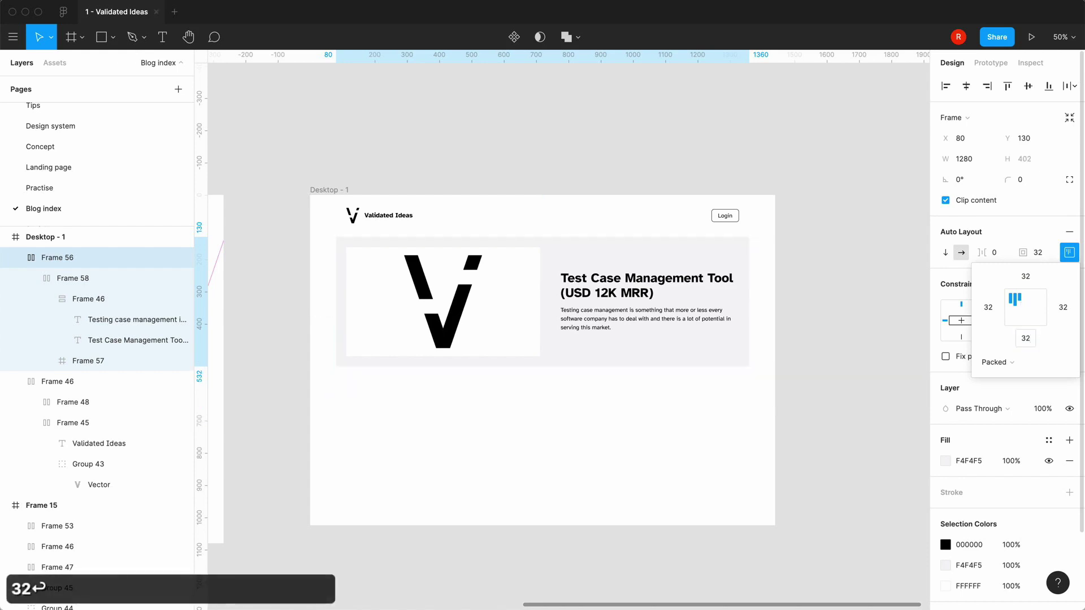
{"action": "left_click", "coordinate": [807, 393]}
{"action": "left_click", "coordinate": [677, 354]}
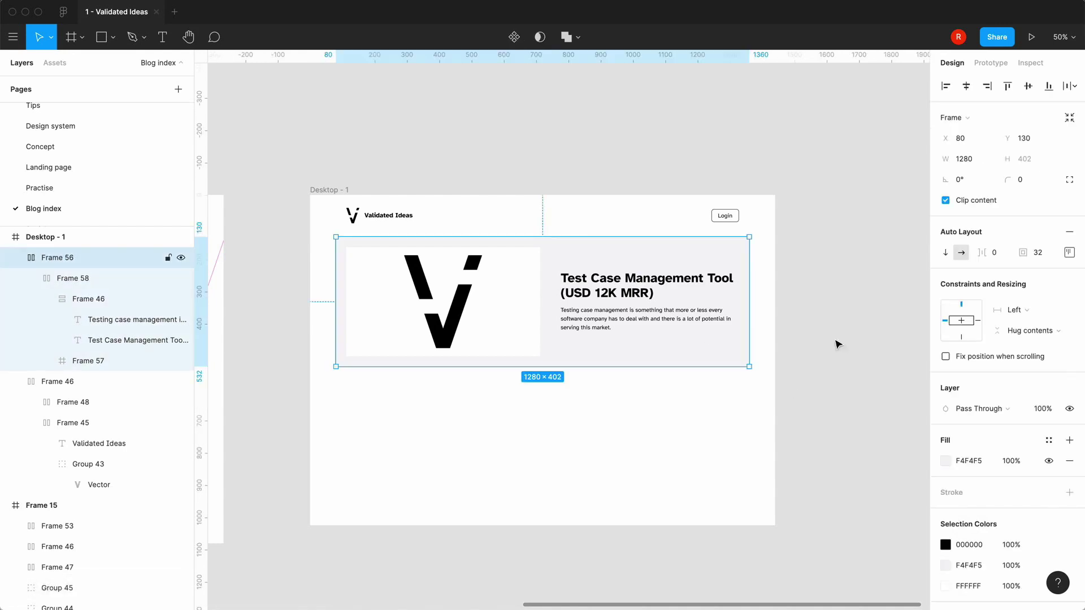
{"action": "left_click", "coordinate": [1038, 335]}
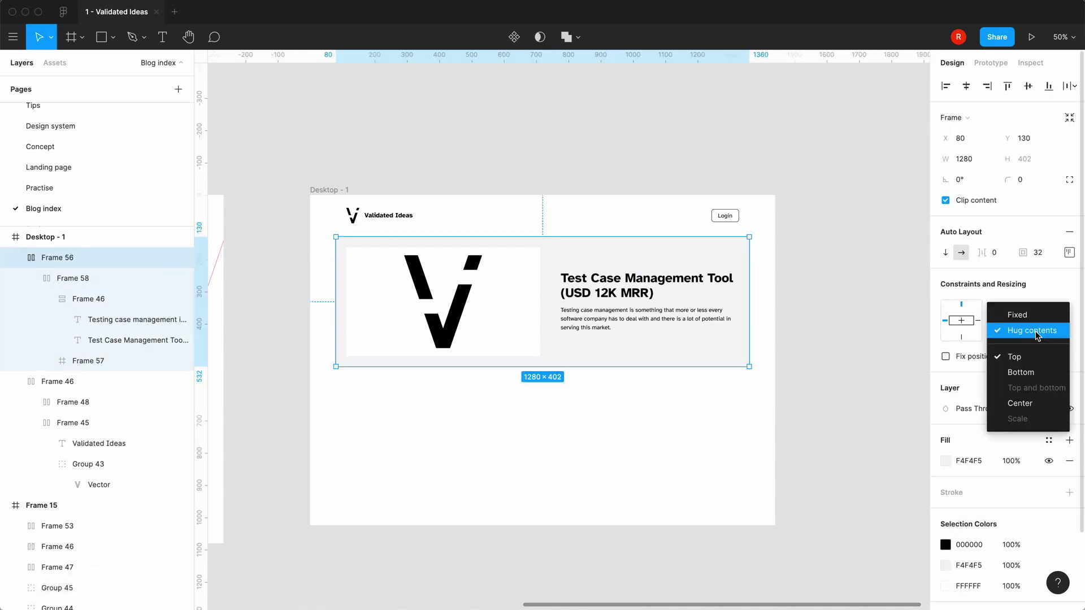
{"action": "left_click", "coordinate": [825, 354]}
{"action": "left_click", "coordinate": [825, 354]}
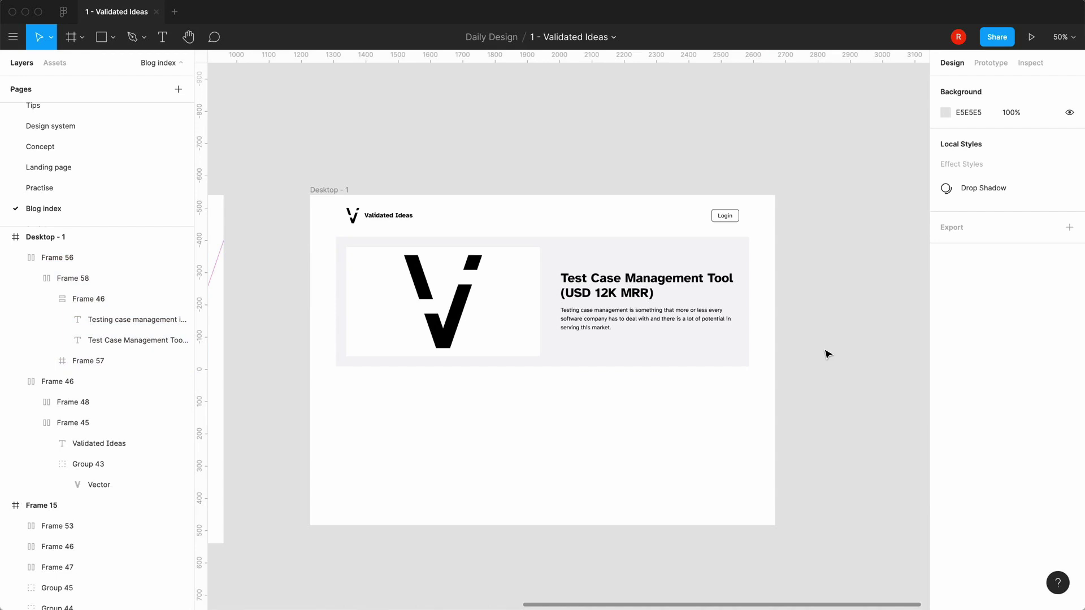
Rename the inner image-and-text layer Frame 58 to "hero item".
{"action": "left_click", "coordinate": [559, 339]}
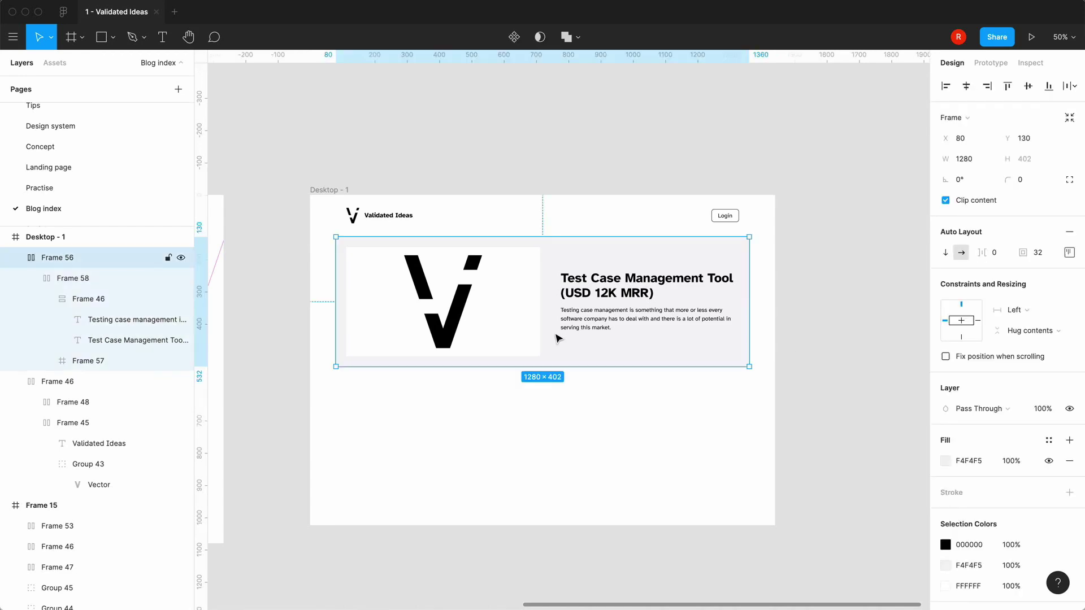
{"action": "left_click", "coordinate": [48, 282]}
{"action": "left_click", "coordinate": [31, 278]}
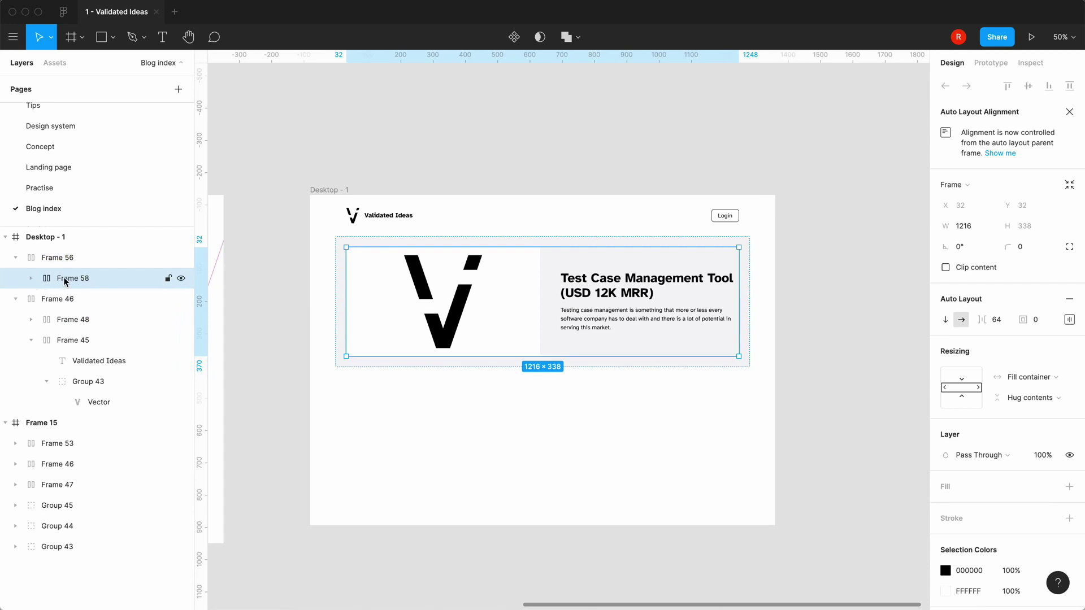
{"action": "double_click", "coordinate": [65, 281]}
{"action": "type", "text": "item"}
{"action": "key", "text": "Return"}
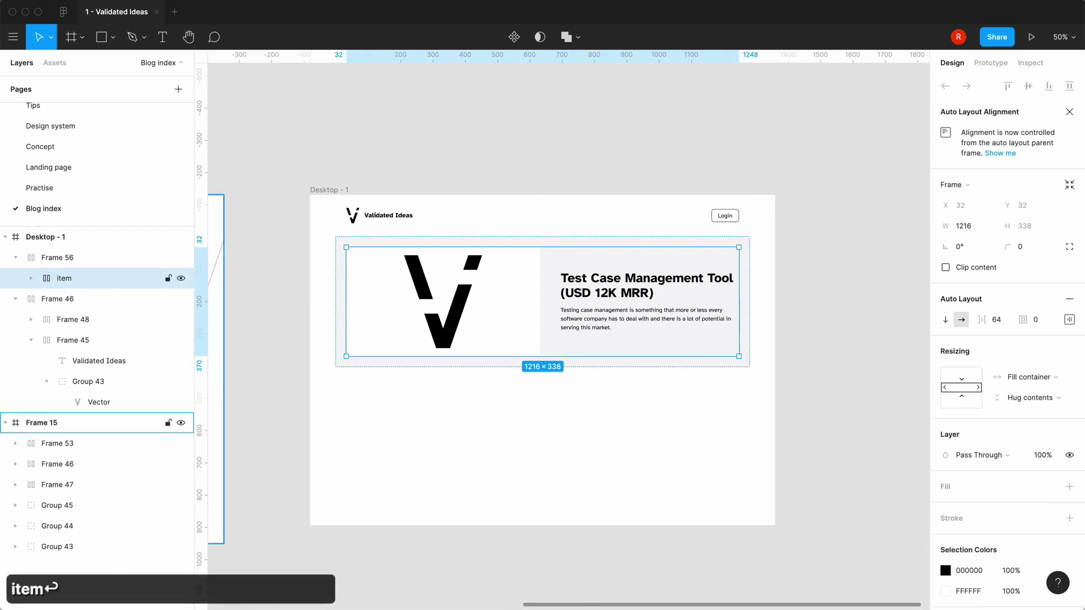
{"action": "double_click", "coordinate": [67, 279]}
{"action": "key", "text": "Left"}
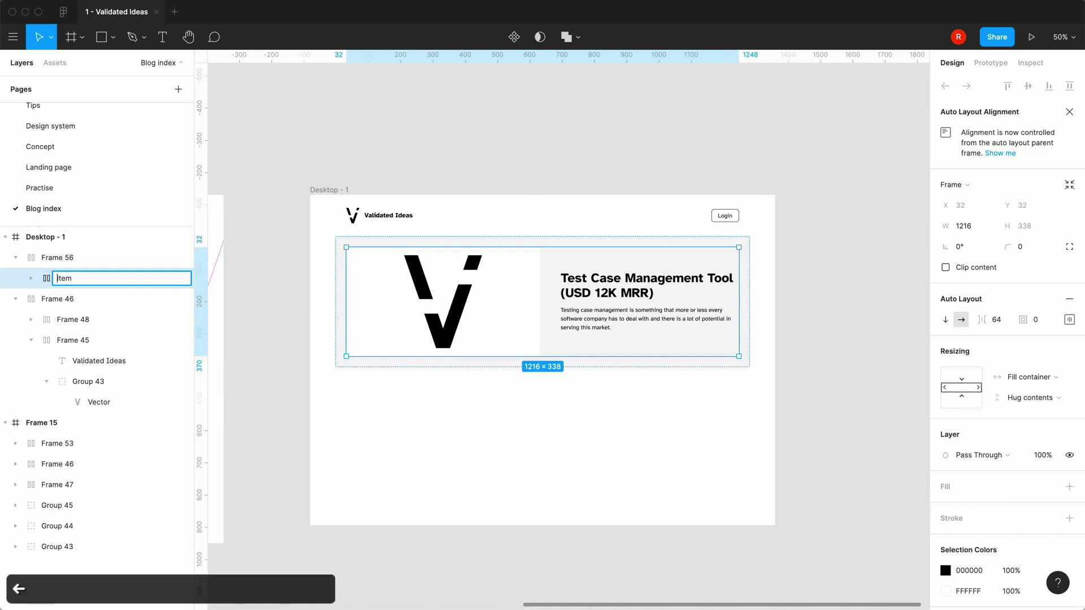
{"action": "type", "text": "hero i"}
{"action": "key", "text": "Return"}
Switch the grey section's auto layout to vertical and duplicate the hero item inside it.
{"action": "key", "text": "super+c"}
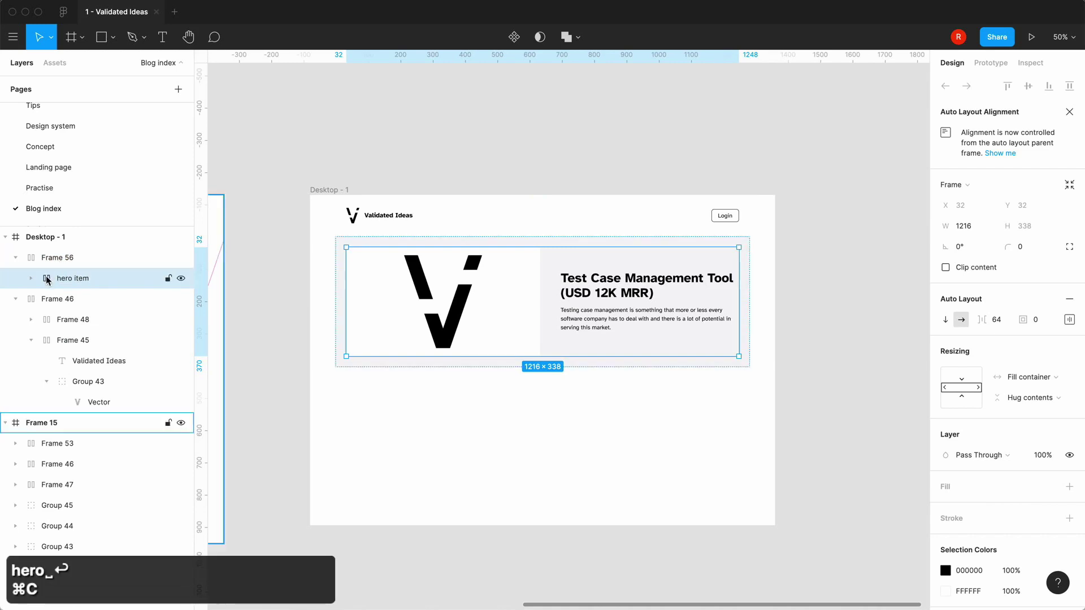
{"action": "left_click", "coordinate": [74, 259]}
{"action": "left_click", "coordinate": [946, 253]}
{"action": "left_click", "coordinate": [69, 274]}
{"action": "key", "text": "super+c"}
{"action": "key", "text": "super+v"}
Try to make the grey section's height hug its two hero items through the vertical resizing options.
{"action": "left_click", "coordinate": [68, 259]}
{"action": "left_click", "coordinate": [1014, 330]}
{"action": "left_click", "coordinate": [1017, 308]}
{"action": "key", "text": "super+z"}
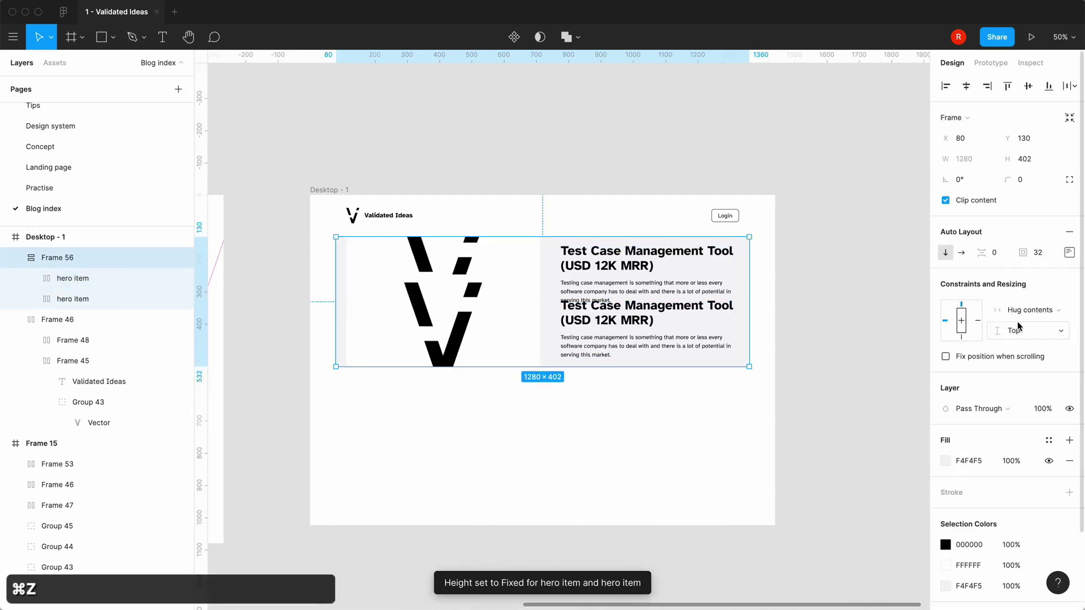
{"action": "left_click", "coordinate": [1019, 330]}
{"action": "left_click", "coordinate": [1018, 358]}
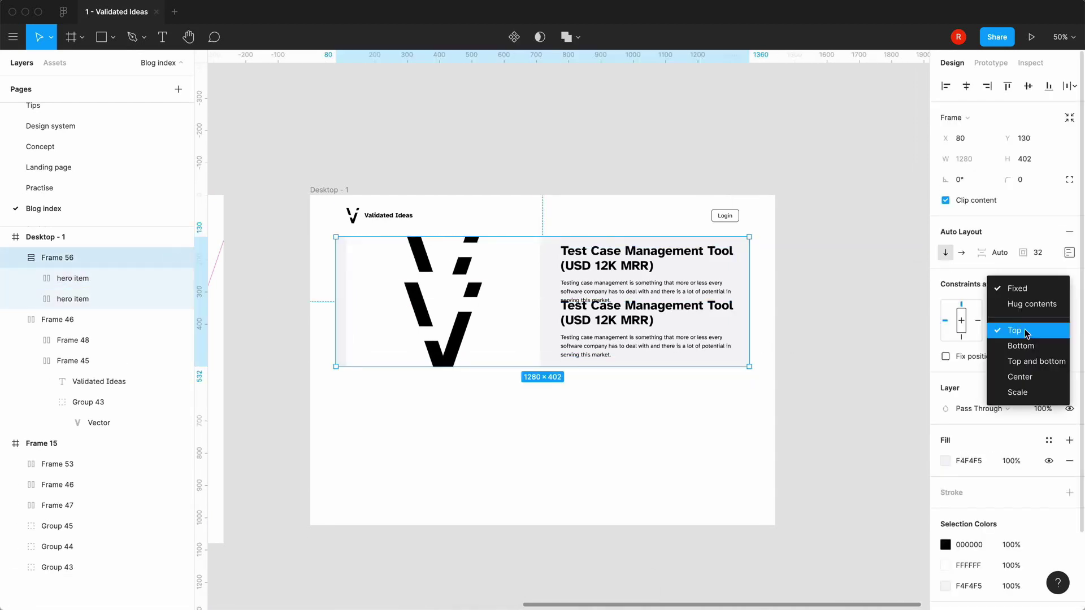
{"action": "left_click", "coordinate": [1033, 314]}
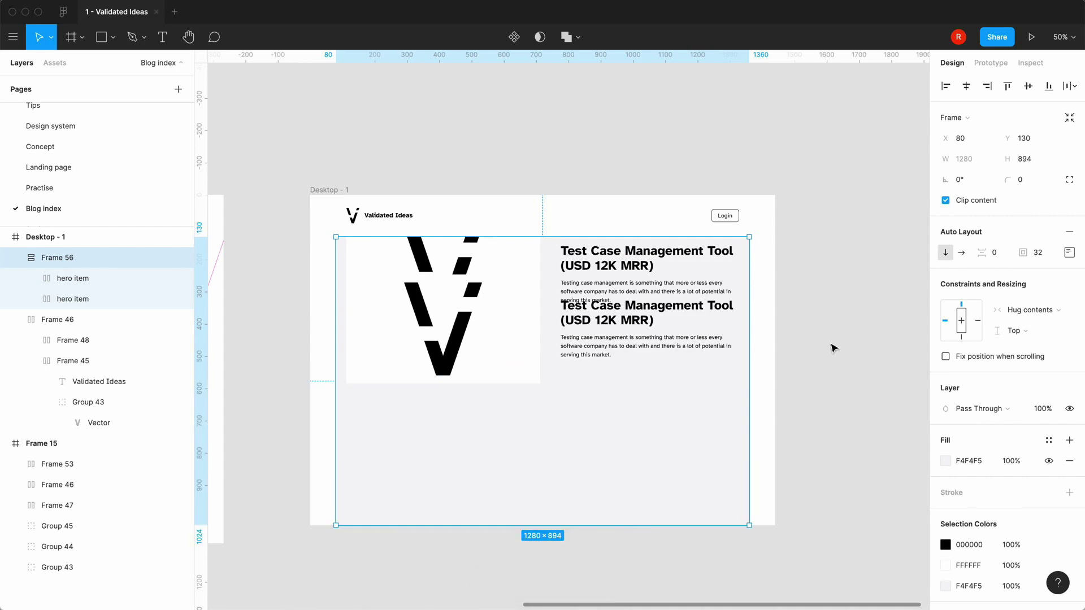
{"action": "left_click", "coordinate": [1025, 346]}
{"action": "key", "text": "super+z"}
{"action": "key", "text": "super+z"}
Set the height of both hero items to hug contents.
{"action": "left_click", "coordinate": [49, 301]}
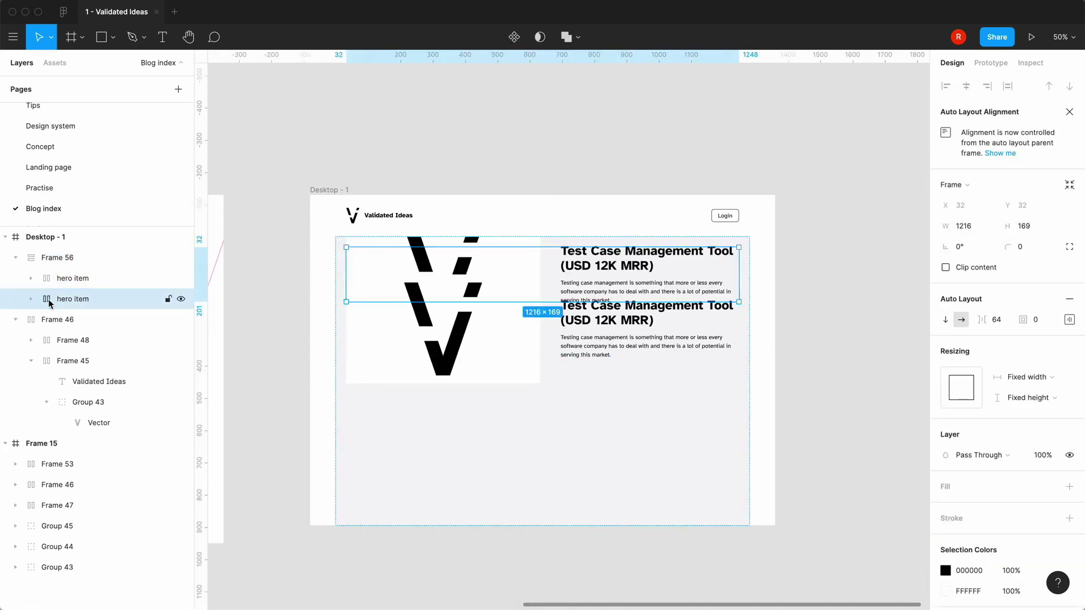
{"action": "left_click", "coordinate": [1033, 413]}
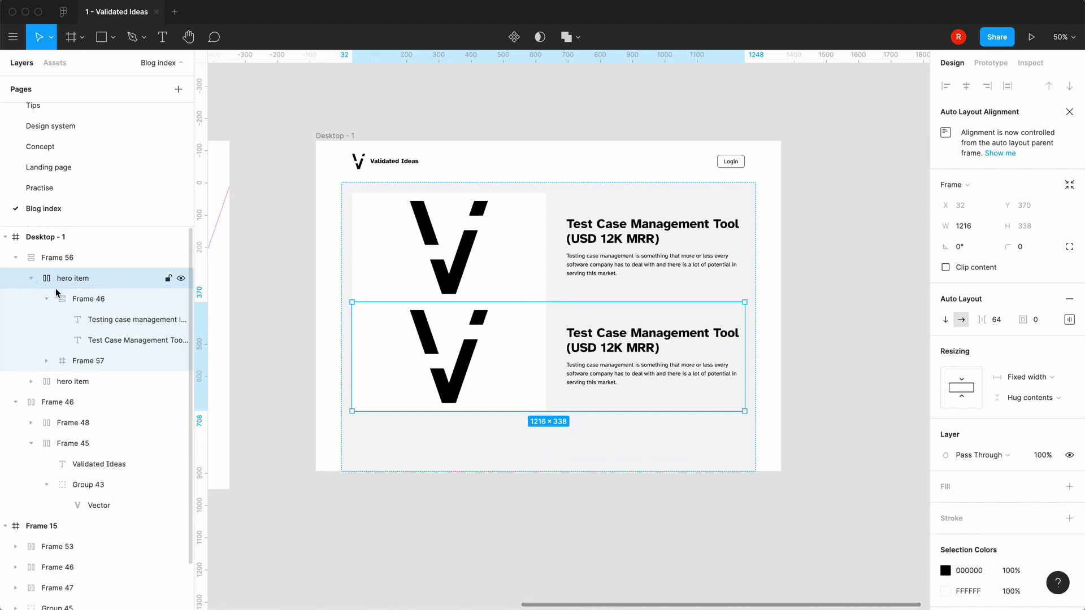
{"action": "left_click", "coordinate": [32, 280]}
{"action": "left_click", "coordinate": [465, 514]}
{"action": "double_click", "coordinate": [565, 283]}
Examine the local icon components and the live Validated Ideas blog for the icons below the featured article.
{"action": "left_click", "coordinate": [55, 63]}
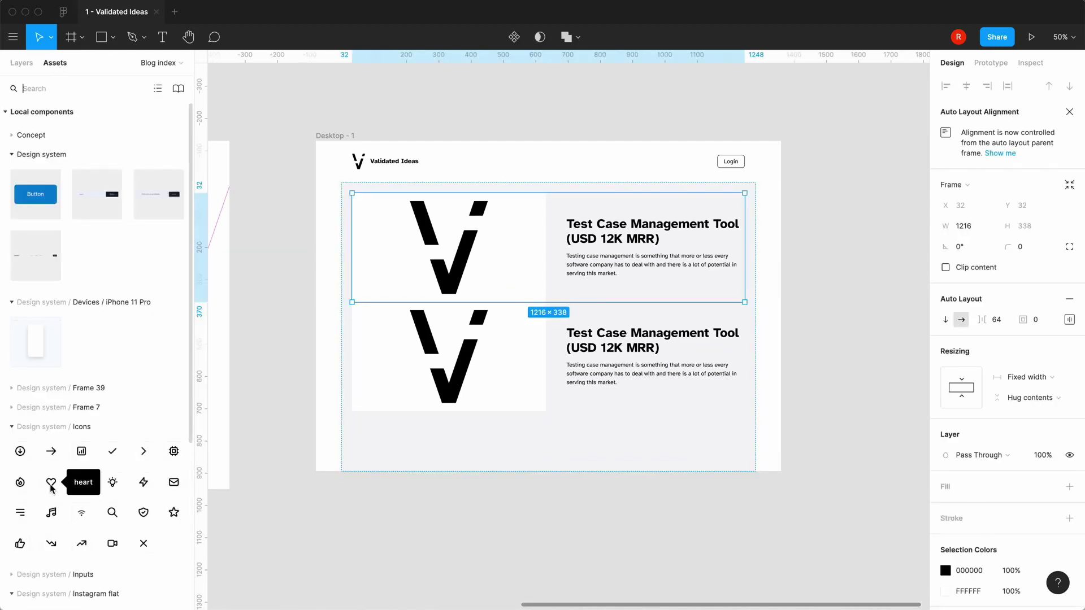
{"action": "left_click", "coordinate": [489, 548]}
{"action": "left_click", "coordinate": [201, 582]}
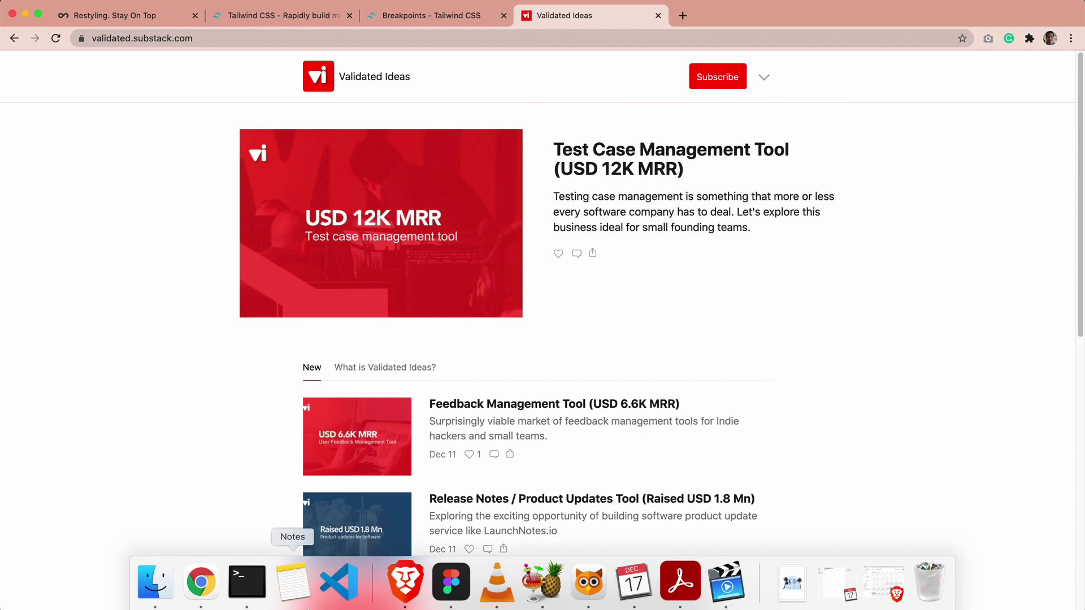
{"action": "left_click", "coordinate": [449, 582]}
Open the Tailwind CSS UI (Community) file from the Daily Design project and go to its Heroicons Outline frame.
{"action": "left_click", "coordinate": [61, 12]}
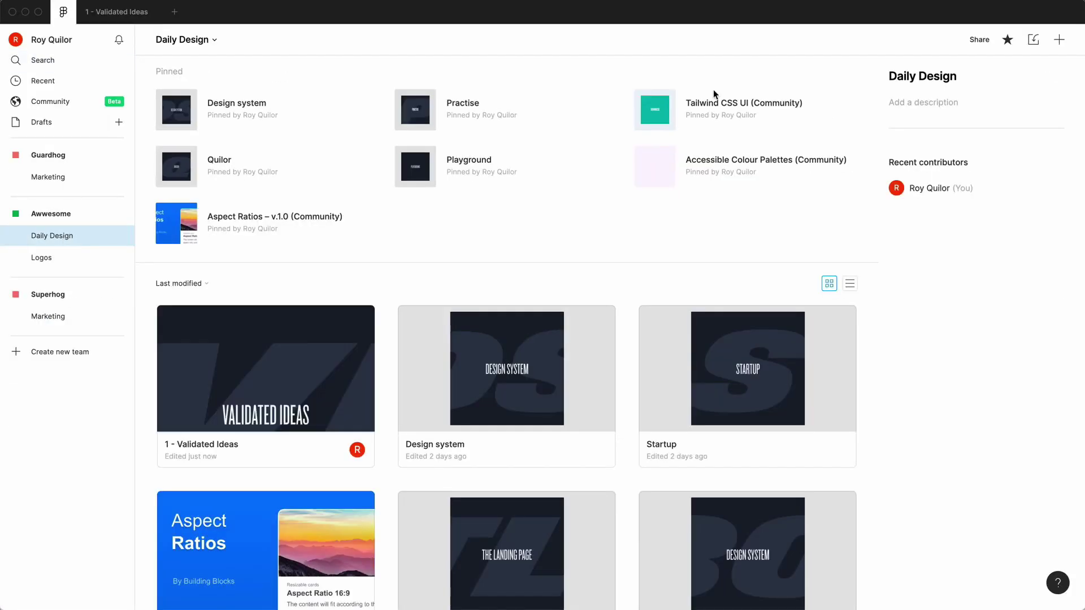
{"action": "left_click", "coordinate": [714, 96]}
{"action": "key", "text": "space"}
{"action": "key", "text": "space"}
{"action": "left_click", "coordinate": [786, 394]}
{"action": "key", "text": "super+z"}
{"action": "key", "text": "space"}
{"action": "left_click_drag", "start_coordinate": [898, 193], "coordinate": [667, 355]}
{"action": "scroll", "coordinate": [667, 355], "scroll_direction": "up", "scroll_amount": 8}
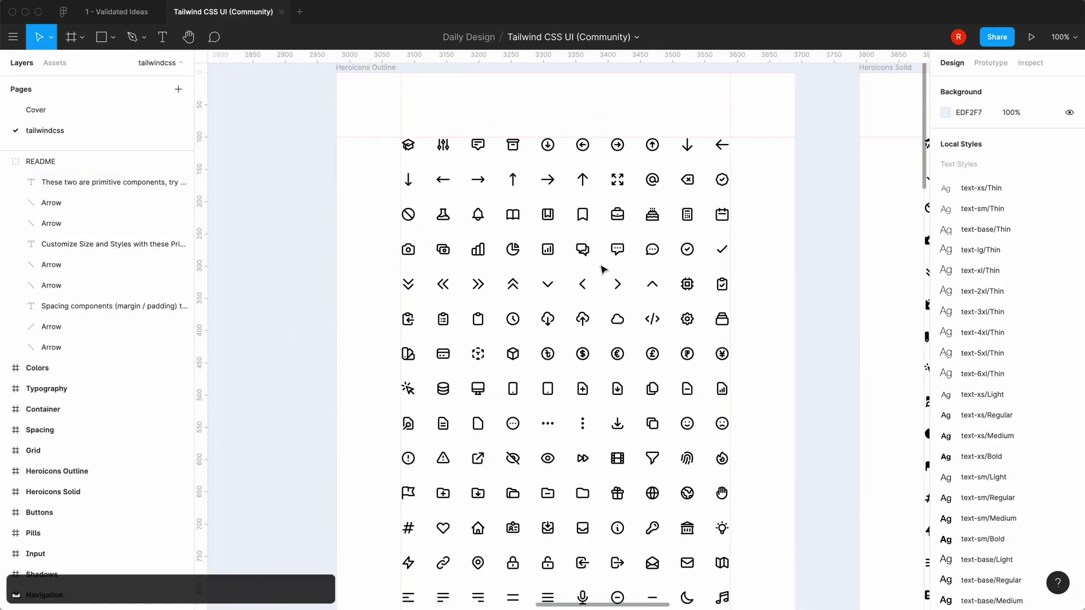
Copy the chat icon from the Heroicons Outline frame and paste it into the blog index page.
{"action": "left_click", "coordinate": [620, 252]}
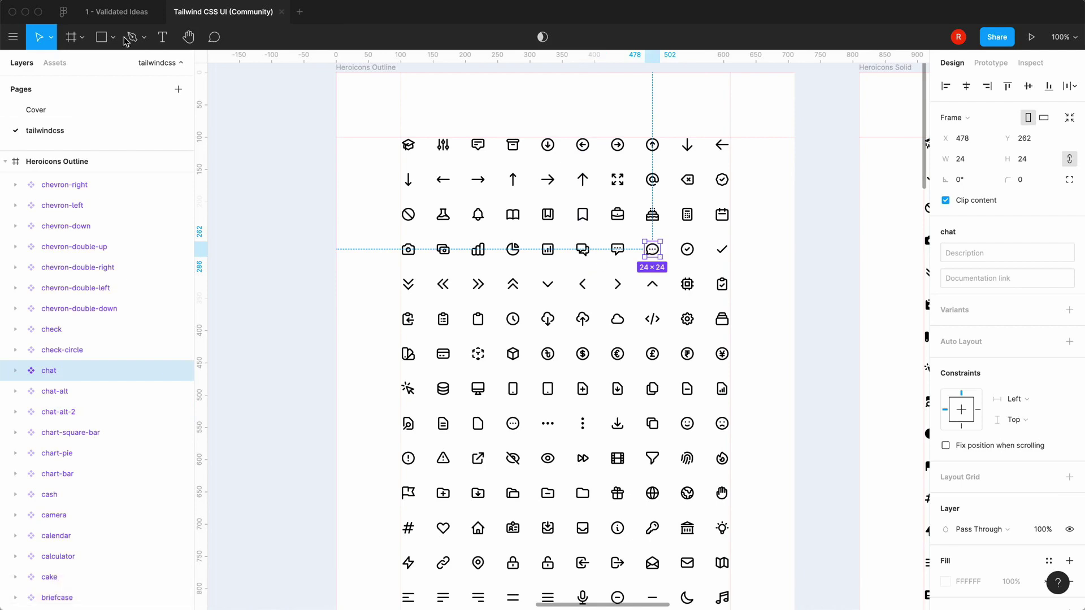
{"action": "left_click", "coordinate": [116, 12]}
{"action": "key", "text": "super+v"}
Copy the external-link icon from the Heroicons Outline frame and paste it beside the chat icon on the blog index page.
{"action": "left_click", "coordinate": [223, 12]}
{"action": "scroll", "coordinate": [565, 339], "scroll_direction": "down", "scroll_amount": 3}
{"action": "left_click", "coordinate": [478, 354]}
{"action": "key", "text": "super+c"}
{"action": "scroll", "coordinate": [565, 339], "scroll_direction": "down", "scroll_amount": 4}
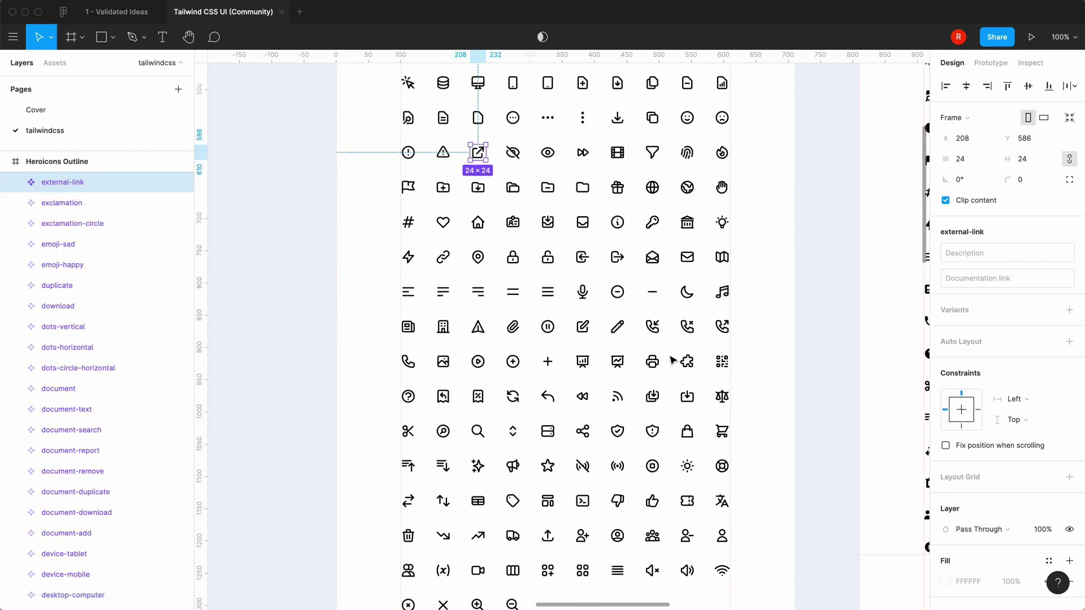
{"action": "scroll", "coordinate": [673, 360], "scroll_direction": "up", "scroll_amount": 2}
{"action": "left_click", "coordinate": [117, 11]}
{"action": "key", "text": "super+v"}
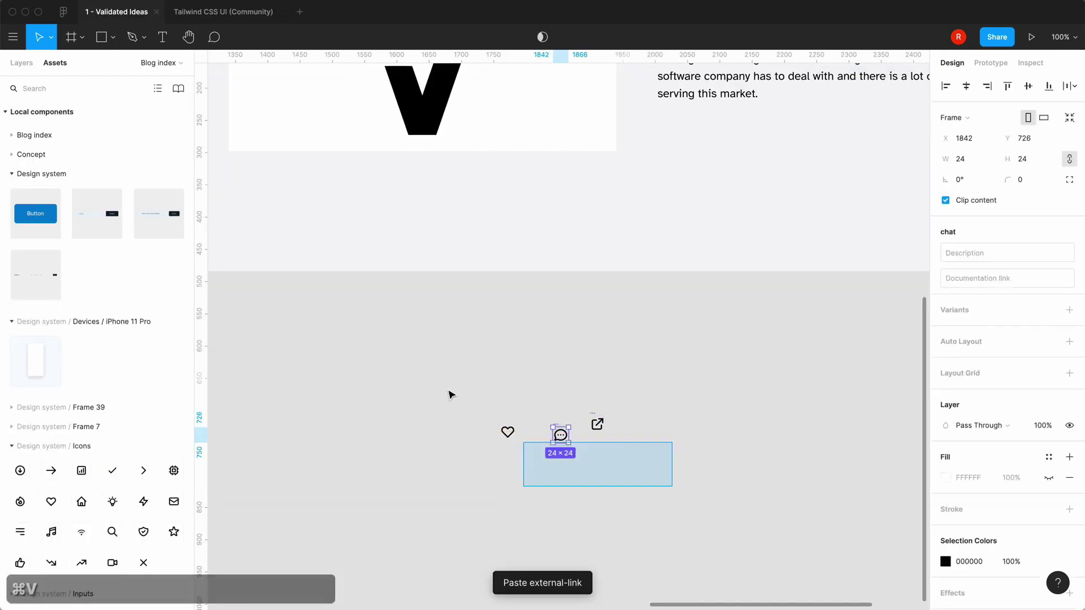
Wrap the heart, chat and external-link icons in a horizontal auto-layout row with 32 spacing and colour them 3F3F46.
{"action": "key", "text": "shift+a"}
{"action": "left_click", "coordinate": [946, 504]}
{"action": "left_click", "coordinate": [791, 555]}
{"action": "left_click_drag", "start_coordinate": [543, 424], "coordinate": [554, 252]}
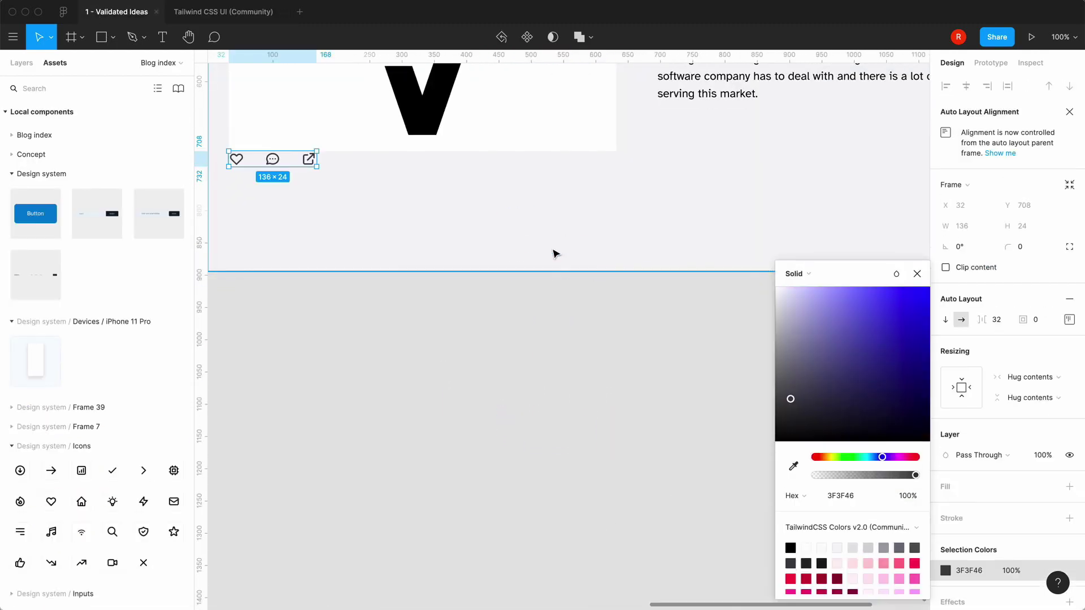
Move the icon row into the first hero item's text frame, below the description paragraph.
{"action": "key", "text": "super+x"}
{"action": "key", "text": "super+v"}
{"action": "key", "text": "super+x"}
{"action": "key", "text": "minus"}
{"action": "scroll", "coordinate": [407, 396], "scroll_direction": "up", "scroll_amount": 3}
{"action": "key", "text": "super+v"}
{"action": "key", "text": "super+x"}
{"action": "double_click", "coordinate": [650, 283]}
{"action": "left_click", "coordinate": [22, 63]}
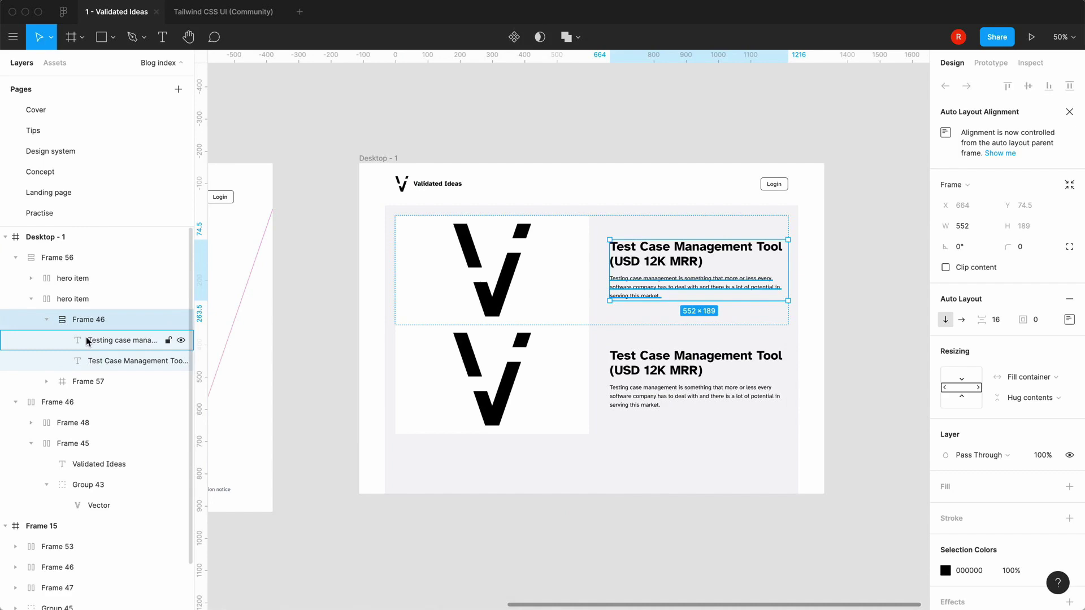
{"action": "key", "text": "super+v"}
{"action": "key", "text": "Escape"}
Examine the heart, chat and external-link icons under the first hero item's description up close.
{"action": "key", "text": "equal"}
{"action": "scroll", "coordinate": [633, 368], "scroll_direction": "right", "scroll_amount": 3}
{"action": "key", "text": "equal"}
{"action": "left_click", "coordinate": [491, 383], "text": "super"}
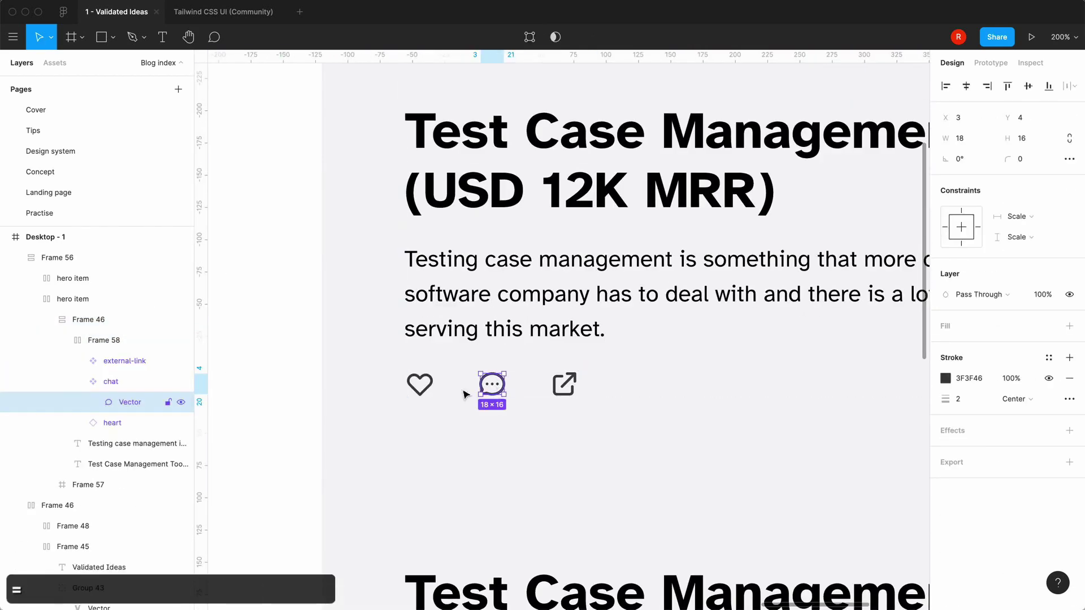
{"action": "left_click", "coordinate": [531, 463]}
{"action": "key", "text": "equal"}
{"action": "double_click", "coordinate": [434, 439], "text": "super"}
{"action": "left_click", "coordinate": [755, 518]}
{"action": "key", "text": "minus"}
{"action": "key", "text": "minus"}
{"action": "key", "text": "minus"}
{"action": "left_click", "coordinate": [603, 177]}
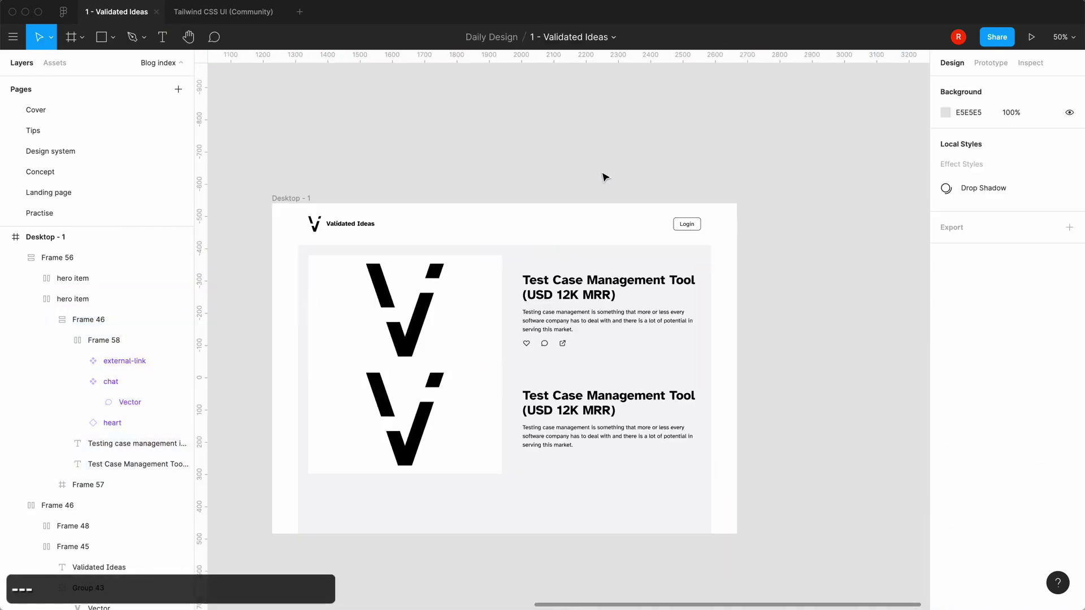
Replace the second hero item with a copy of the first and set the grey section's item spacing to 63.
{"action": "key", "text": "equal"}
{"action": "key", "text": "minus"}
{"action": "key", "text": "super+c"}
{"action": "key", "text": "super+v"}
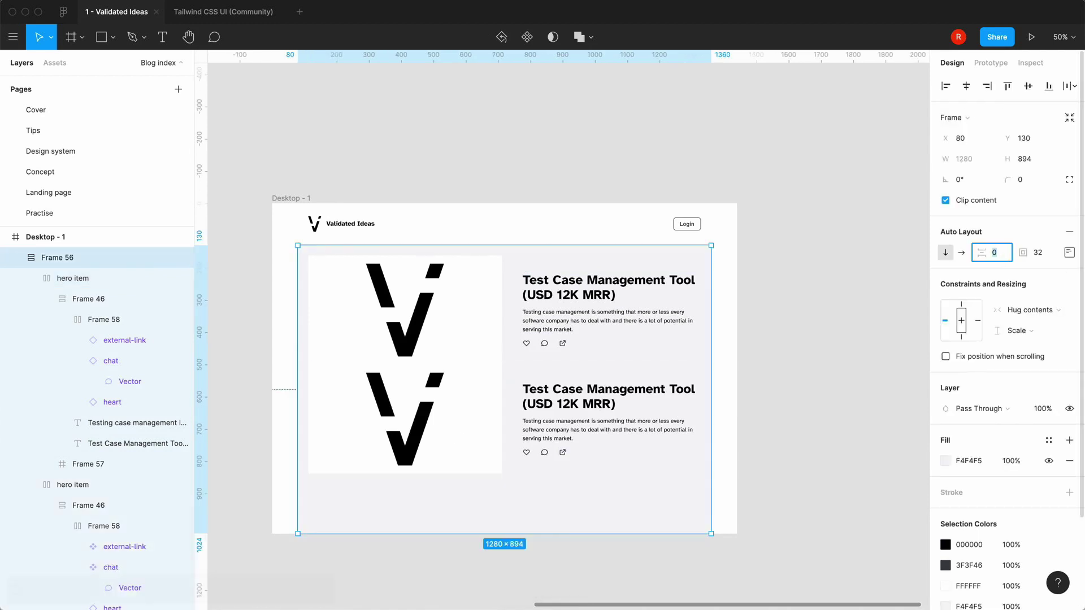
{"action": "key", "text": "Escape"}
Scale the second hero item's image frame proportionally to 300 × 169 and reduce its title to a smaller text size.
{"action": "left_click", "coordinate": [48, 279]}
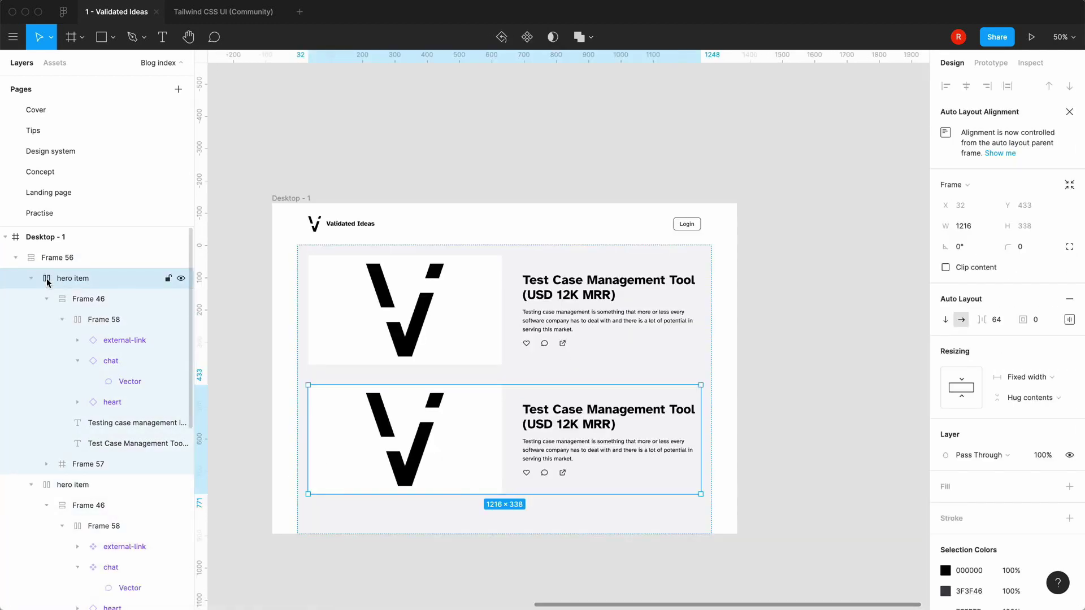
{"action": "double_click", "coordinate": [447, 441]}
{"action": "left_click", "coordinate": [981, 233]}
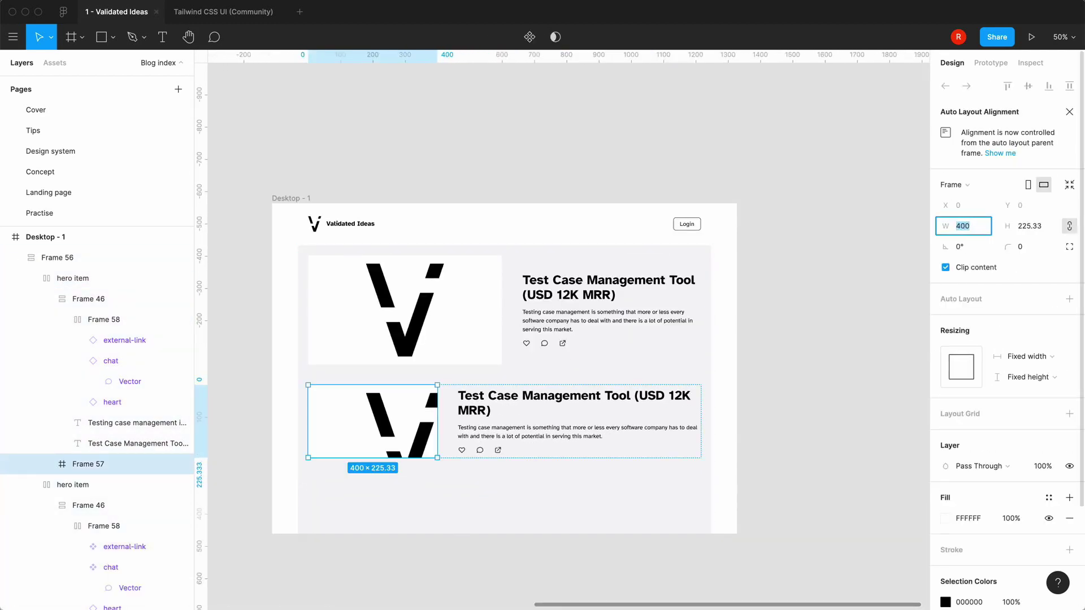
{"action": "double_click", "coordinate": [565, 394]}
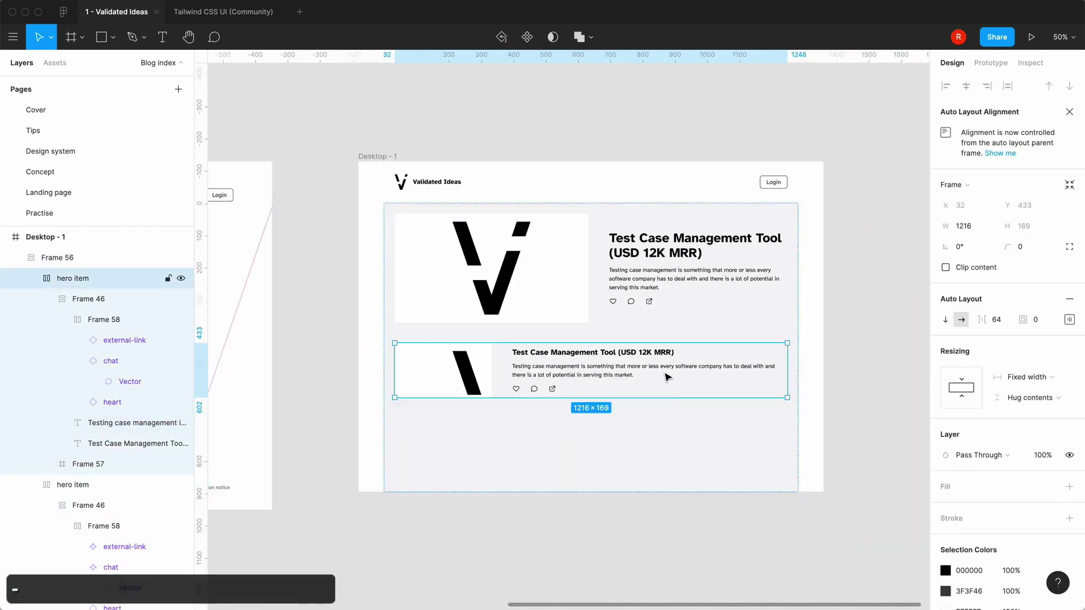
Undo the last logo moves in the second hero item's image frame, reposition the logo, and collapse both hero item layers.
{"action": "left_click", "coordinate": [467, 384]}
{"action": "key", "text": "super+z"}
{"action": "key", "text": "super+z"}
{"action": "key", "text": "super+z"}
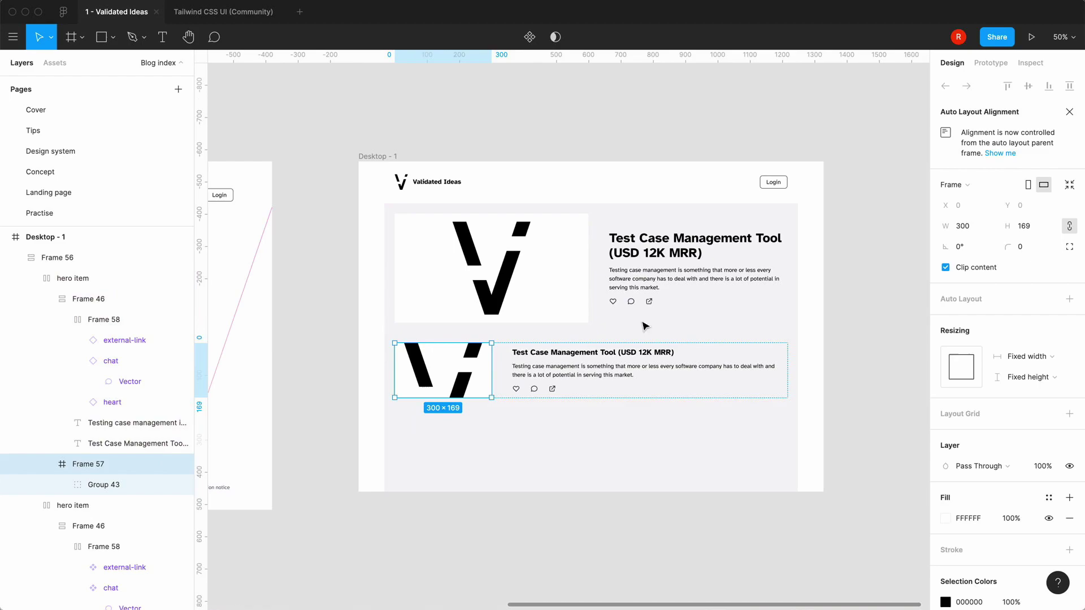
{"action": "double_click", "coordinate": [483, 387]}
{"action": "left_click", "coordinate": [31, 278]}
{"action": "left_click", "coordinate": [31, 299]}
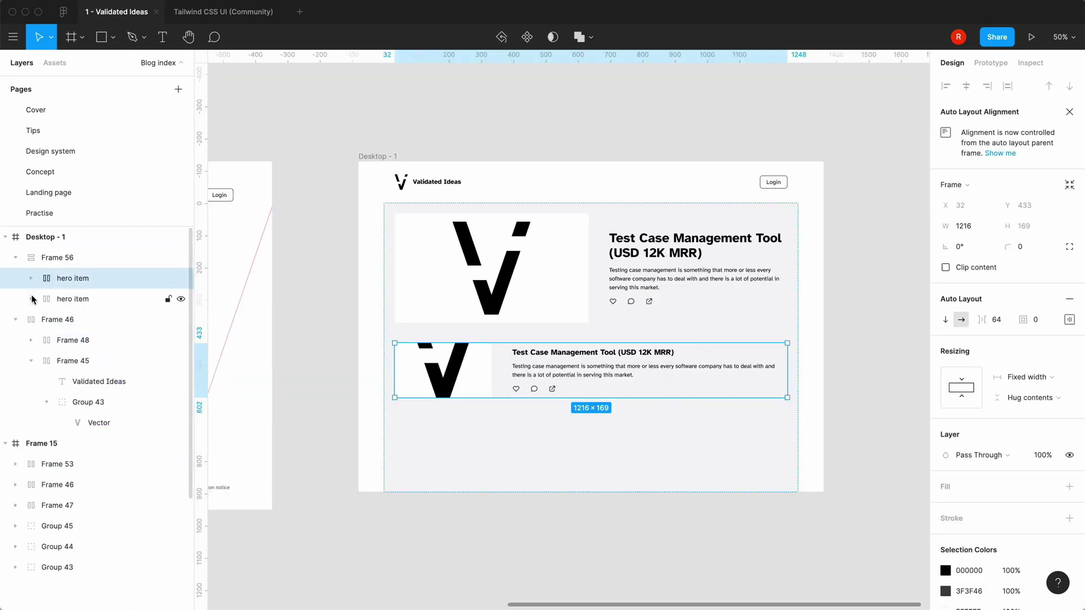
Look up the md container width in the Tailwind CSS UI file and set the second hero item's width to 768.
{"action": "left_click", "coordinate": [232, 13]}
{"action": "key", "text": "minus"}
{"action": "key", "text": "minus"}
{"action": "left_click_drag", "start_coordinate": [316, 333], "coordinate": [577, 355]}
{"action": "key", "text": "equal"}
{"action": "key", "text": "equal"}
{"action": "left_click", "coordinate": [467, 247]}
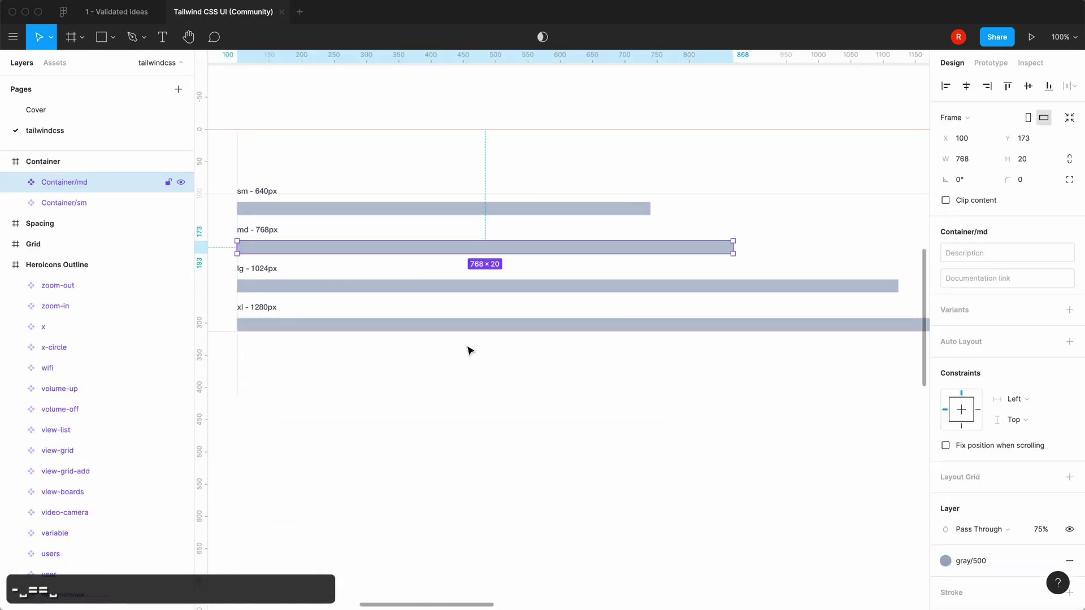
{"action": "key", "text": "minus"}
{"action": "key", "text": "minus"}
{"action": "left_click_drag", "start_coordinate": [703, 450], "coordinate": [559, 414]}
{"action": "key", "text": "equal"}
{"action": "key", "text": "equal"}
{"action": "left_click", "coordinate": [116, 11]}
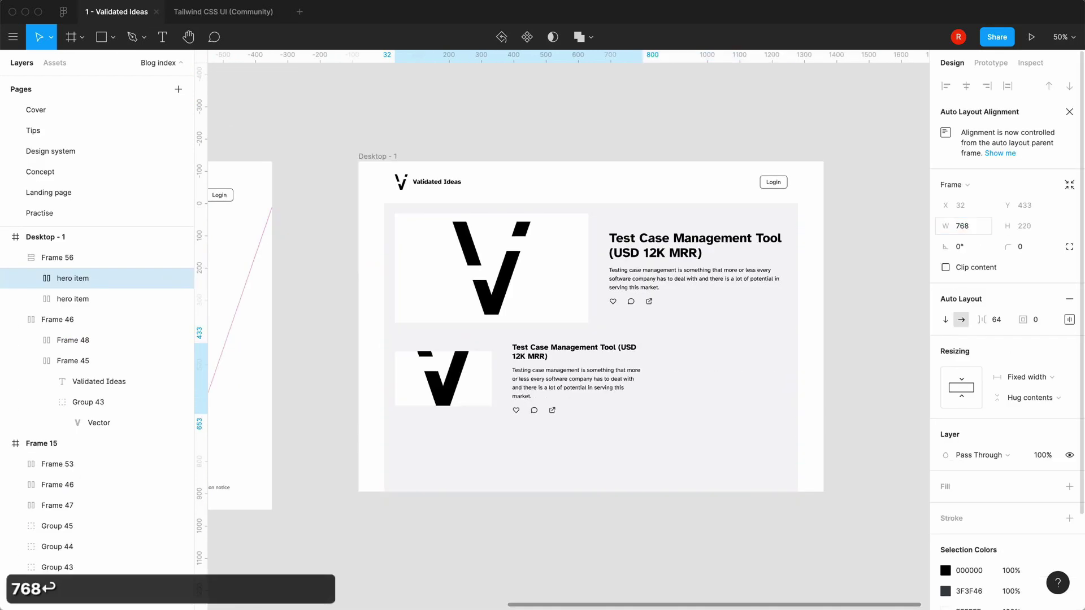
Align the contents of the grey section to its top centre.
{"action": "left_click", "coordinate": [780, 362]}
{"action": "left_click", "coordinate": [1068, 252]}
{"action": "left_click", "coordinate": [1025, 309]}
{"action": "left_click", "coordinate": [1022, 296]}
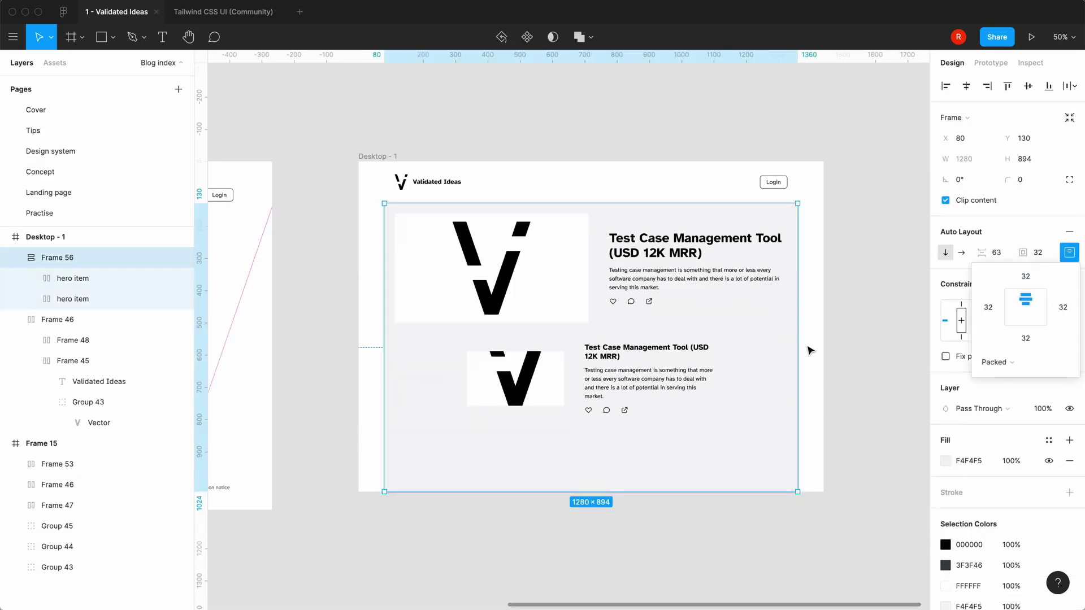
Look up the lg container width in the Tailwind CSS UI file and set the second hero item's width to 1024.
{"action": "double_click", "coordinate": [625, 382]}
{"action": "left_click", "coordinate": [488, 588]}
{"action": "left_click", "coordinate": [448, 587]}
{"action": "left_click", "coordinate": [223, 11]}
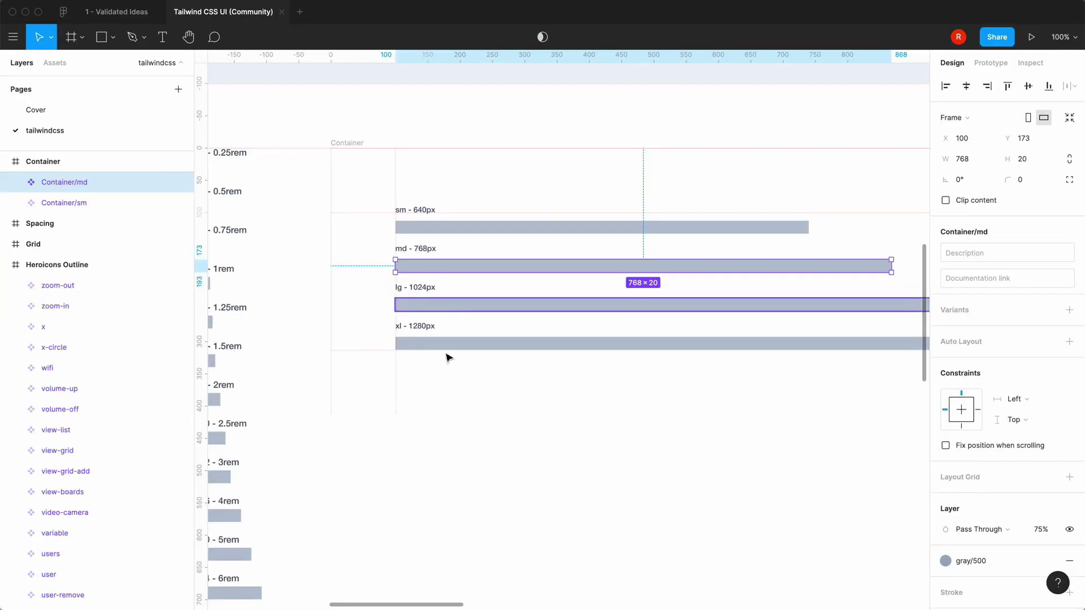
{"action": "left_click", "coordinate": [116, 11]}
{"action": "left_click", "coordinate": [963, 225]}
{"action": "type", "text": "1024"}
{"action": "left_click", "coordinate": [648, 528]}
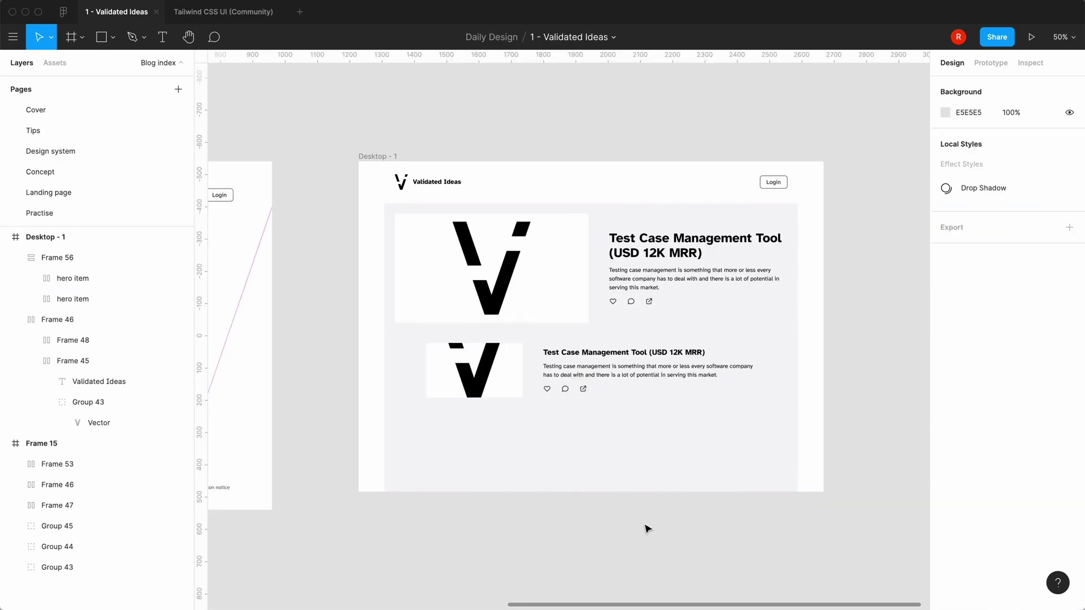
Set the second hero item's left and right padding to 64.
{"action": "double_click", "coordinate": [644, 389]}
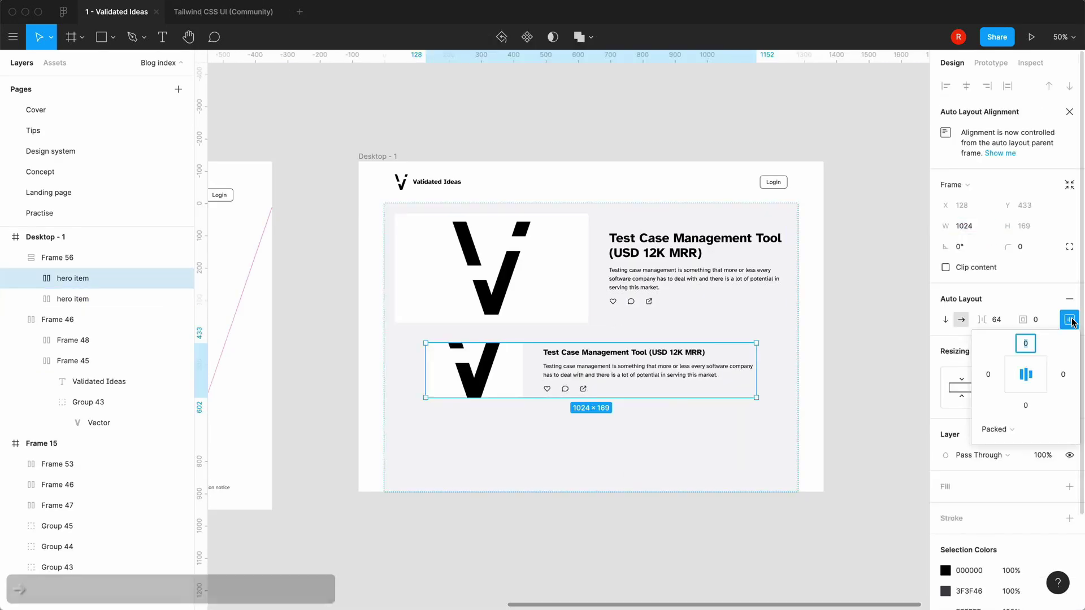
{"action": "left_click", "coordinate": [1062, 374]}
{"action": "type", "text": "64"}
{"action": "key", "text": "Return"}
{"action": "scroll", "coordinate": [656, 490], "scroll_direction": "down", "scroll_amount": 3}
{"action": "left_click", "coordinate": [656, 490]}
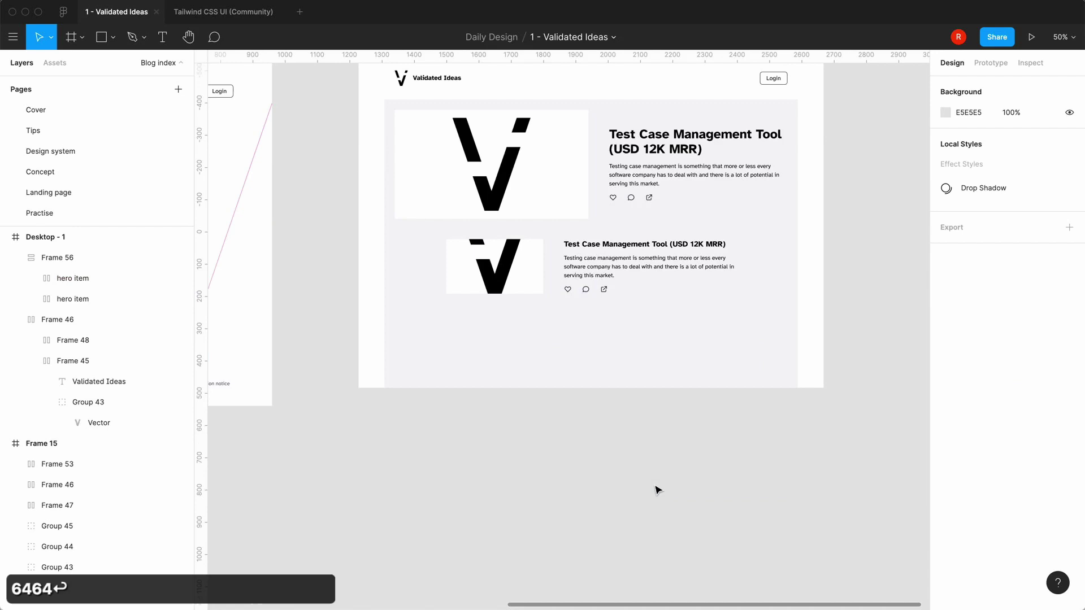
Set the grey section's item spacing to 64 and the first hero item's bottom padding to 32.
{"action": "double_click", "coordinate": [540, 276]}
{"action": "left_click", "coordinate": [588, 316]}
{"action": "left_click", "coordinate": [1002, 259]}
Build a vertical auto-layout tab below the desktop frame from the text "New" and a horizontal line about 39 wide.
{"action": "left_click", "coordinate": [177, 290]}
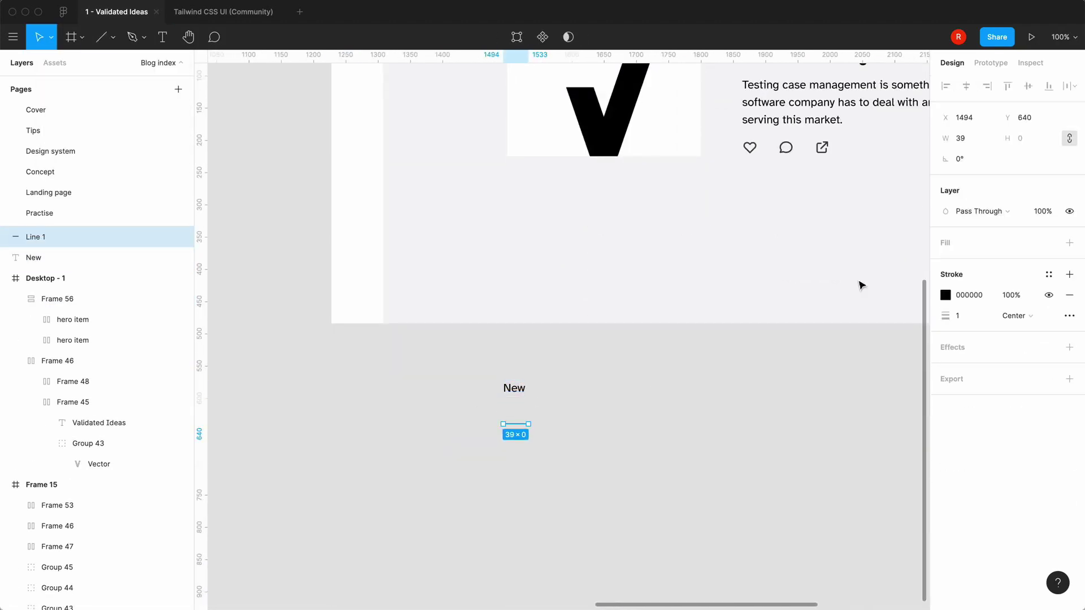
{"action": "key", "text": "shift+a"}
{"action": "left_click", "coordinate": [513, 388]}
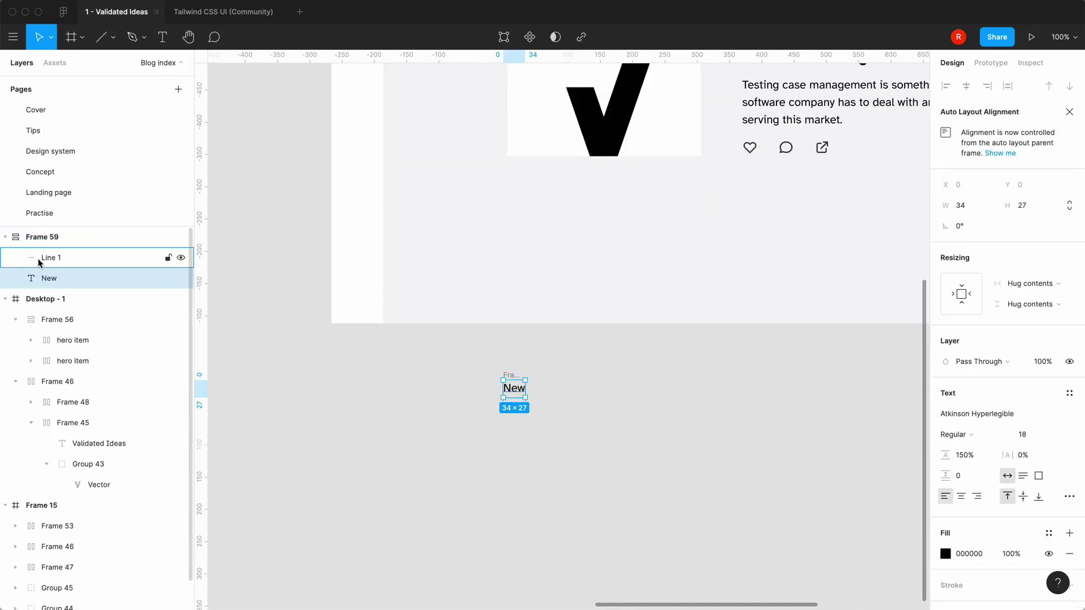
Duplicate the New tab, wrap both tabs in a horizontal auto-layout frame and name it "Tabs".
{"action": "left_click", "coordinate": [39, 237]}
{"action": "key", "text": "super+c"}
{"action": "key", "text": "super+v"}
{"action": "left_click", "coordinate": [41, 254], "text": "shift"}
{"action": "key", "text": "shift+a"}
{"action": "double_click", "coordinate": [39, 237]}
{"action": "type", "text": "Tabs"}
{"action": "key", "text": "Return"}
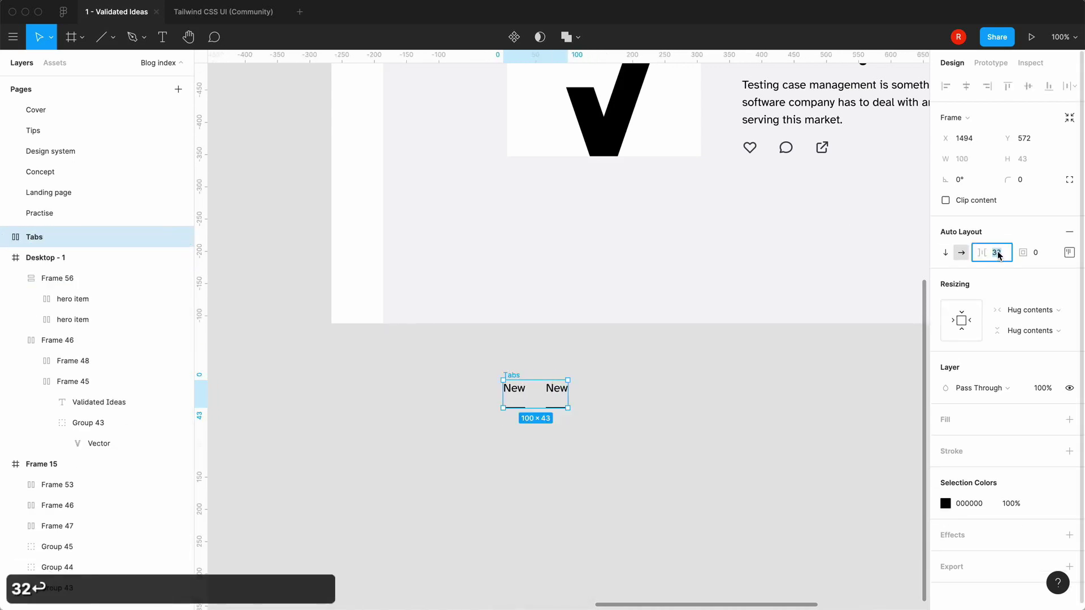
Set the tab spacing to 16 and give the second tab the label "What is validated ideas?" with a container-filling line.
{"action": "double_click", "coordinate": [553, 395]}
{"action": "left_click", "coordinate": [553, 408]}
{"action": "left_click", "coordinate": [1030, 283]}
{"action": "left_click", "coordinate": [1030, 308]}
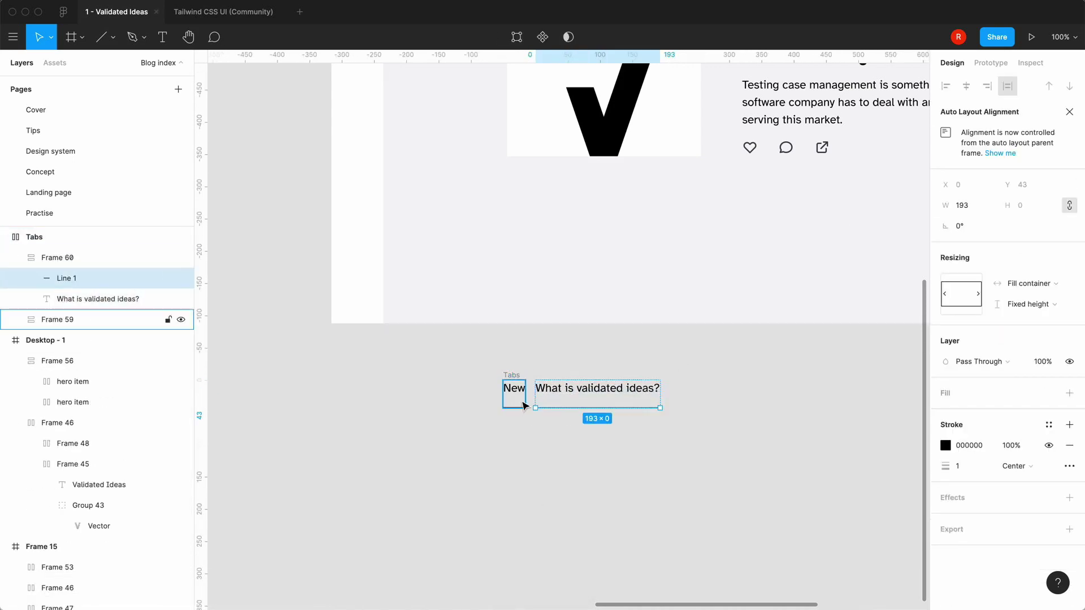
Make the line under the New tab fill its container's width.
{"action": "double_click", "coordinate": [517, 407]}
{"action": "left_click", "coordinate": [1029, 284]}
{"action": "left_click", "coordinate": [1030, 305]}
Paste a copy of the Tabs frame into the grey section between the two hero items.
{"action": "left_click_drag", "start_coordinate": [756, 439], "coordinate": [486, 364]}
{"action": "key", "text": "minus"}
{"action": "key", "text": "ctrl+v"}
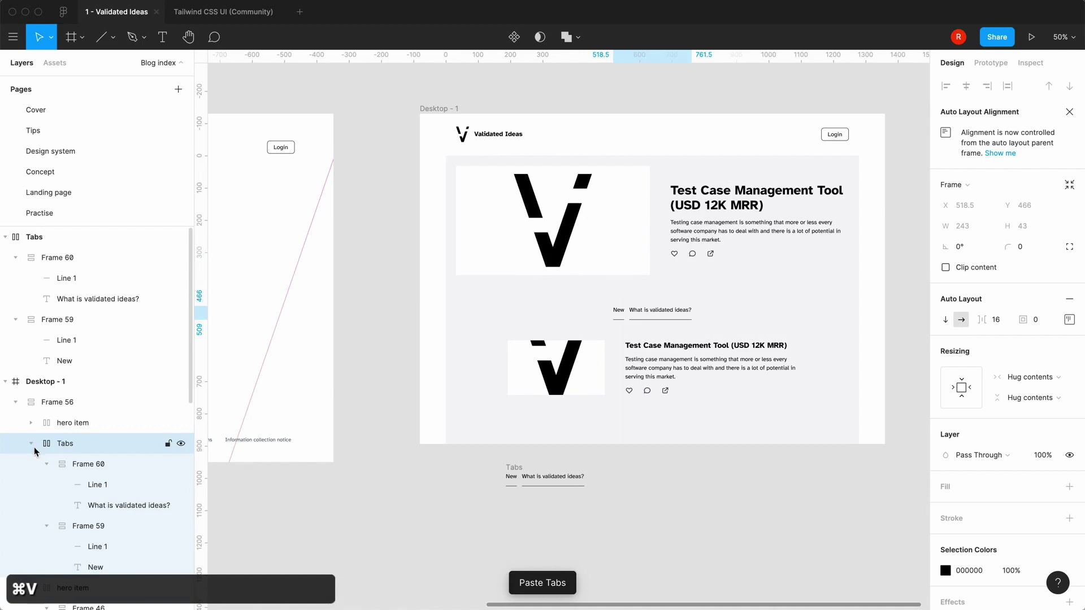
{"action": "left_click", "coordinate": [381, 477]}
Set the line under the "What is validated ideas?" tab in the grey section to 0% opacity.
{"action": "scroll", "coordinate": [713, 534], "scroll_direction": "up", "scroll_amount": 5}
{"action": "scroll", "coordinate": [713, 534], "scroll_direction": "down", "scroll_amount": 5}
{"action": "key", "text": "shift+0"}
{"action": "left_click", "coordinate": [643, 373]}
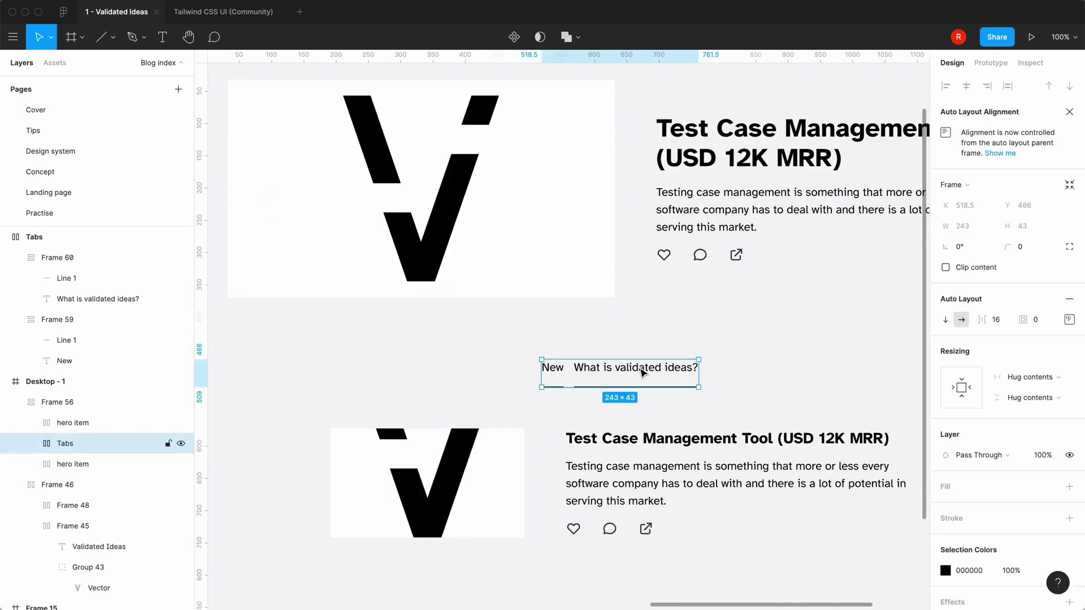
{"action": "left_click", "coordinate": [110, 485]}
{"action": "key", "text": "0"}
{"action": "key", "text": "0"}
{"action": "left_click", "coordinate": [823, 554]}
{"action": "key", "text": "minus"}
Add 32 padding at the top of the first hero item to match its bottom padding.
{"action": "left_click", "coordinate": [747, 565]}
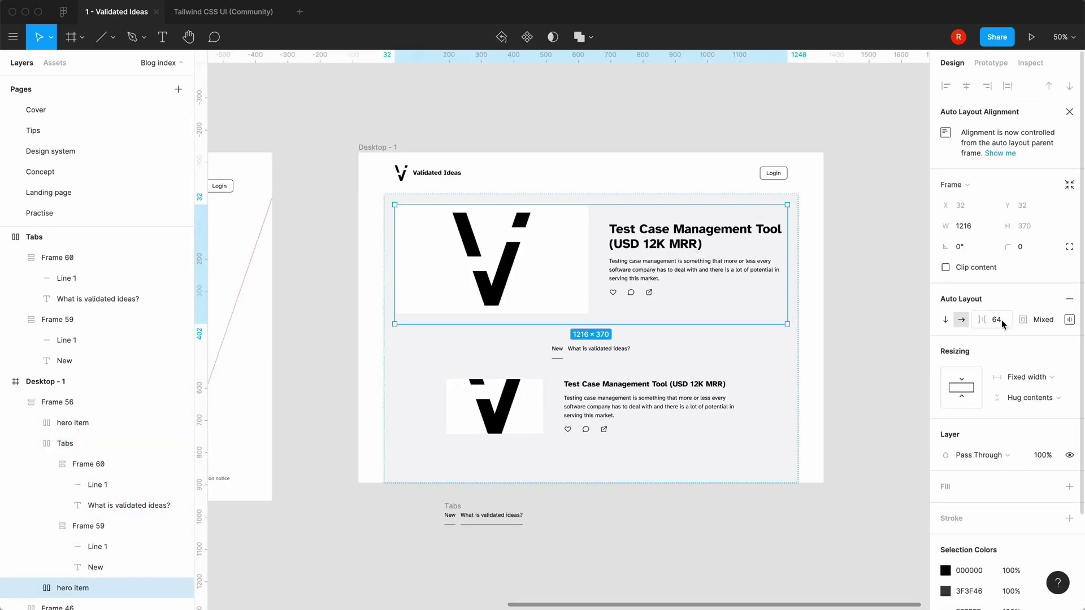
{"action": "key", "text": "Return"}
{"action": "left_click", "coordinate": [730, 520]}
{"action": "scroll", "coordinate": [729, 520], "scroll_direction": "down", "scroll_amount": 3}
{"action": "scroll", "coordinate": [729, 521], "scroll_direction": "left", "scroll_amount": 2}
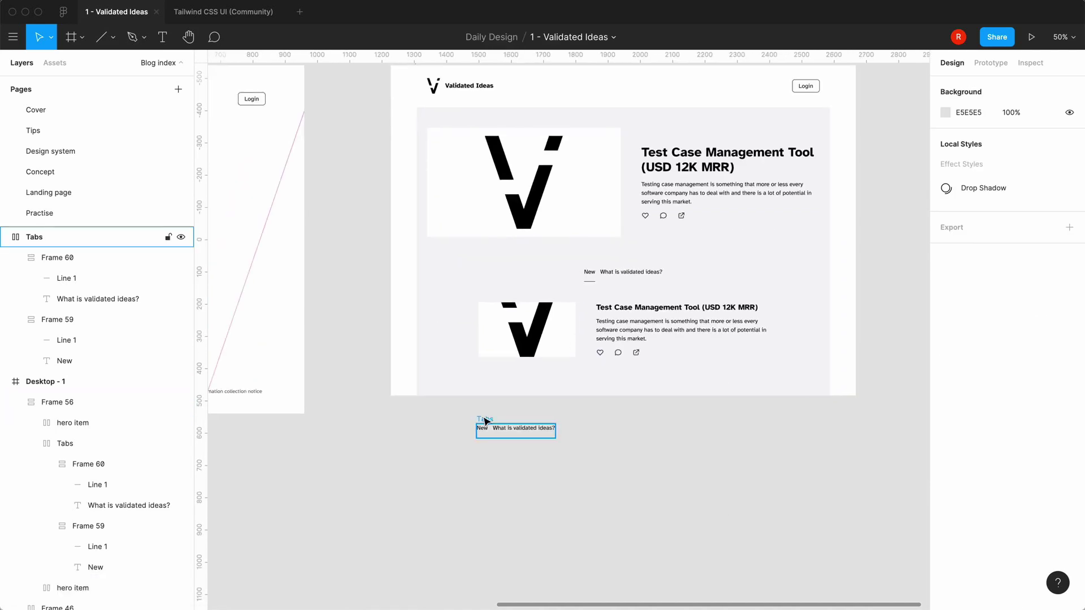
Move the standalone Tabs frame to the empty canvas above the Desktop - 1 frame.
{"action": "key", "text": "minus"}
{"action": "left_click_drag", "start_coordinate": [484, 417], "coordinate": [516, 474]}
{"action": "key", "text": "equal"}
{"action": "scroll", "coordinate": [518, 477], "scroll_direction": "up", "scroll_amount": 3}
{"action": "scroll", "coordinate": [519, 477], "scroll_direction": "right", "scroll_amount": 3}
Change the fill of the grey section holding the hero items to white.
{"action": "left_click", "coordinate": [731, 376]}
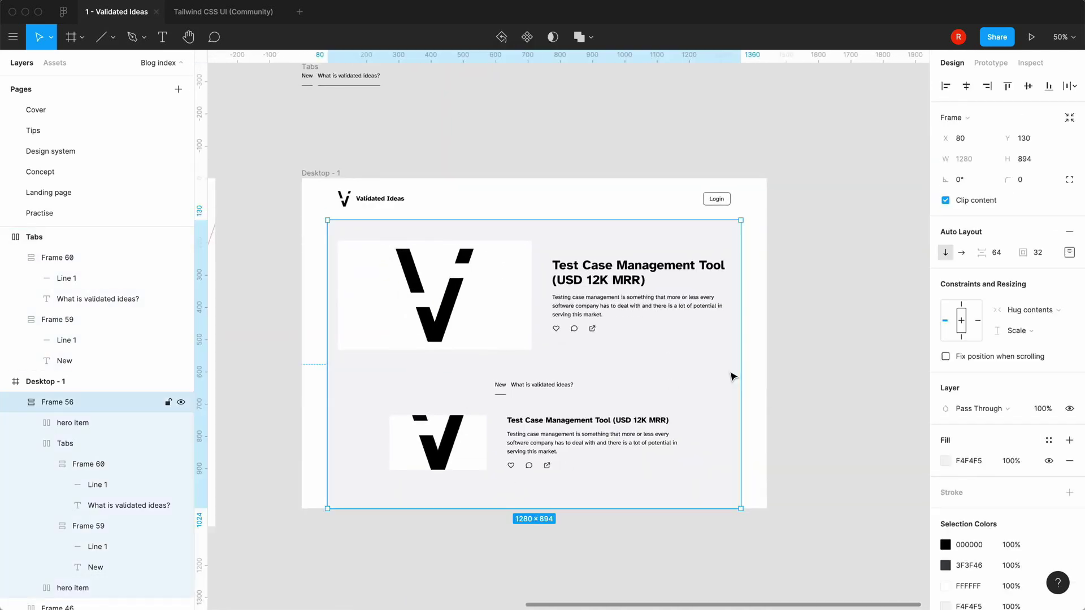
{"action": "scroll", "coordinate": [731, 376], "scroll_direction": "down", "scroll_amount": 2}
{"action": "scroll", "coordinate": [731, 375], "scroll_direction": "left", "scroll_amount": 2}
{"action": "left_click", "coordinate": [946, 461]}
{"action": "left_click", "coordinate": [806, 547]}
{"action": "left_click", "coordinate": [729, 498]}
Fill the image frames of both hero items with light grey.
{"action": "left_click", "coordinate": [516, 276], "text": "super"}
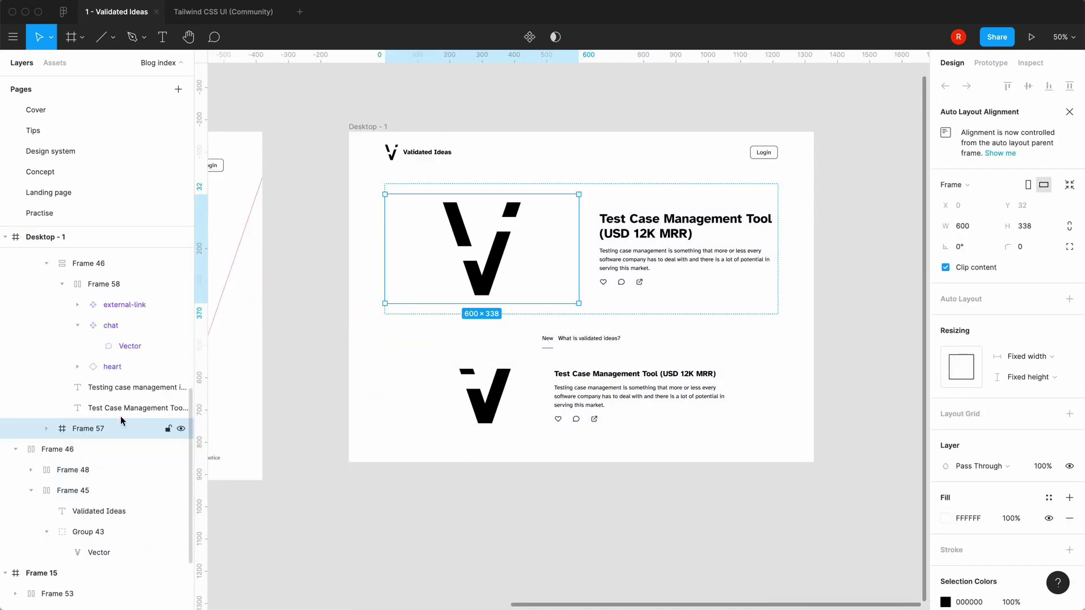
{"action": "left_click", "coordinate": [946, 518]}
{"action": "left_click", "coordinate": [837, 548]}
{"action": "left_click", "coordinate": [519, 391], "text": "super"}
{"action": "left_click", "coordinate": [946, 517]}
{"action": "left_click", "coordinate": [837, 548]}
{"action": "left_click", "coordinate": [620, 525]}
{"action": "left_click", "coordinate": [620, 525]}
{"action": "scroll", "coordinate": [600, 542], "scroll_direction": "left", "scroll_amount": 2}
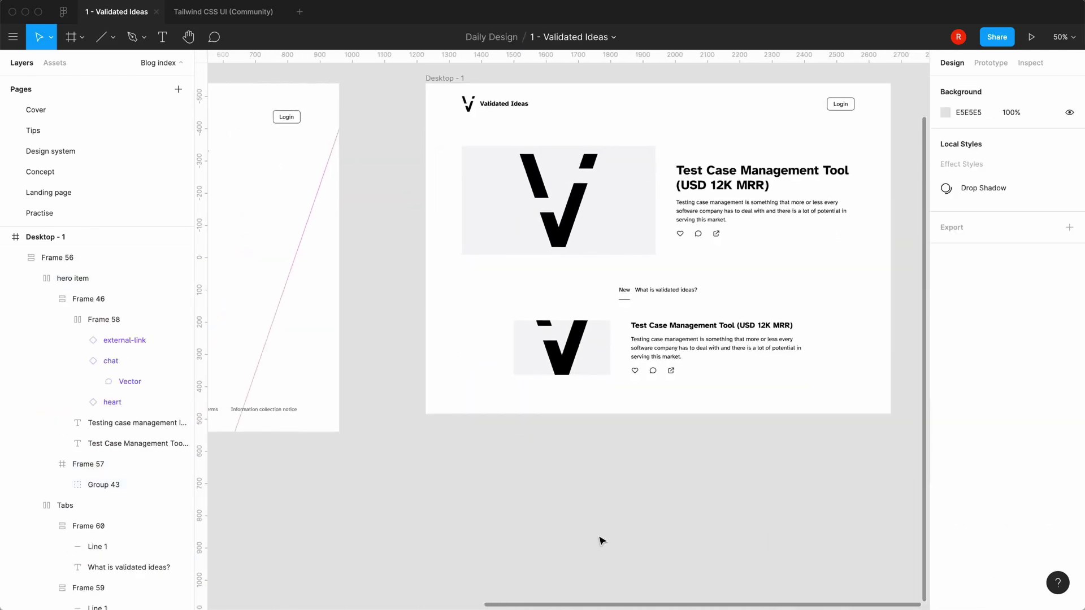
Duplicate the Desktop - 1 frame beside the original.
{"action": "key", "text": "super+c"}
{"action": "key", "text": "super+v"}
{"action": "scroll", "coordinate": [547, 537], "scroll_direction": "right", "scroll_amount": 8}
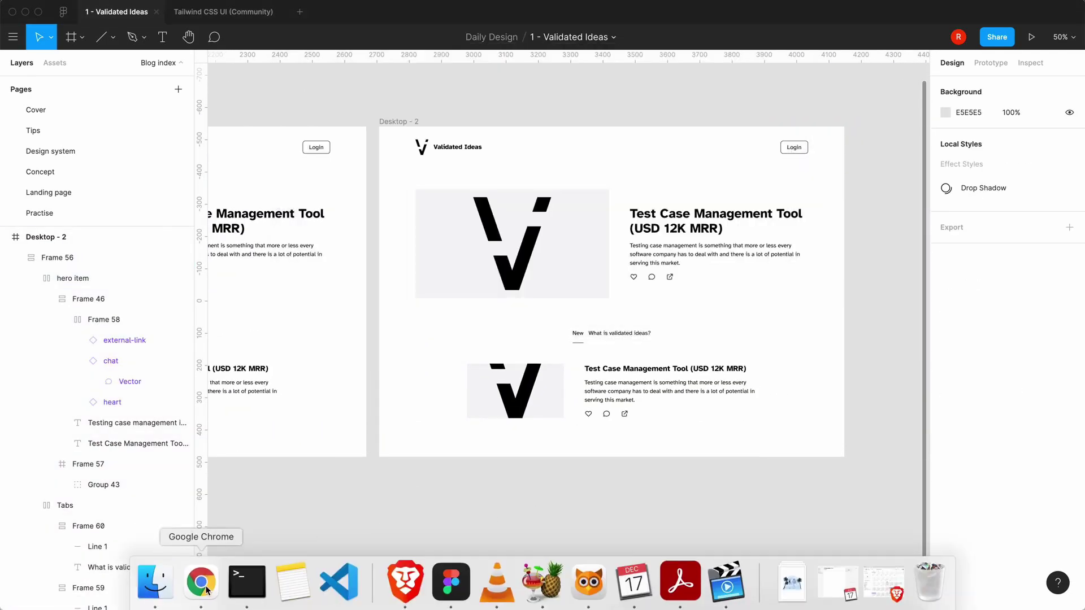
Switch to Google Chrome and open the Storyset illustration website.
{"action": "left_click", "coordinate": [213, 583]}
{"action": "left_click", "coordinate": [681, 17]}
{"action": "type", "text": "storys"}
{"action": "key", "text": "Return"}
Filter the Storyset illustrations to the Bro style and try searching for "test ma".
{"action": "left_click", "coordinate": [46, 411]}
{"action": "left_click", "coordinate": [431, 221]}
{"action": "type", "text": "test ma"}
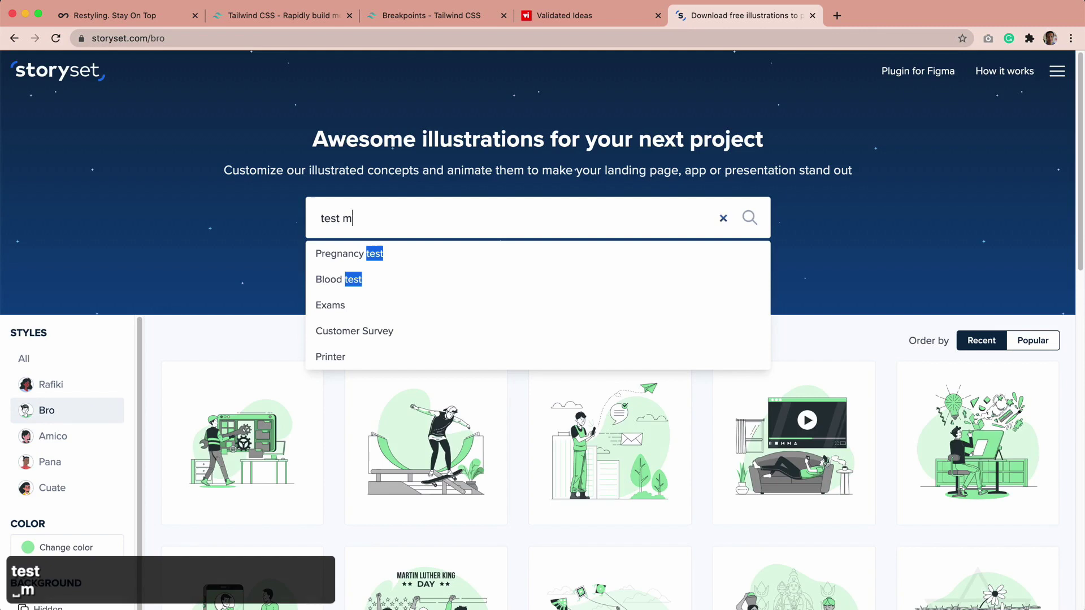
{"action": "key", "text": "BackSpace"}
{"action": "key", "text": "BackSpace"}
{"action": "key", "text": "BackSpace"}
{"action": "key", "text": "BackSpace"}
{"action": "key", "text": "BackSpace"}
{"action": "key", "text": "BackSpace"}
{"action": "key", "text": "BackSpace"}
Search for "version", open the Version control illustration in the Bro style and download it as an SVG.
{"action": "type", "text": "version"}
{"action": "left_click", "coordinate": [350, 254]}
{"action": "left_click", "coordinate": [426, 297]}
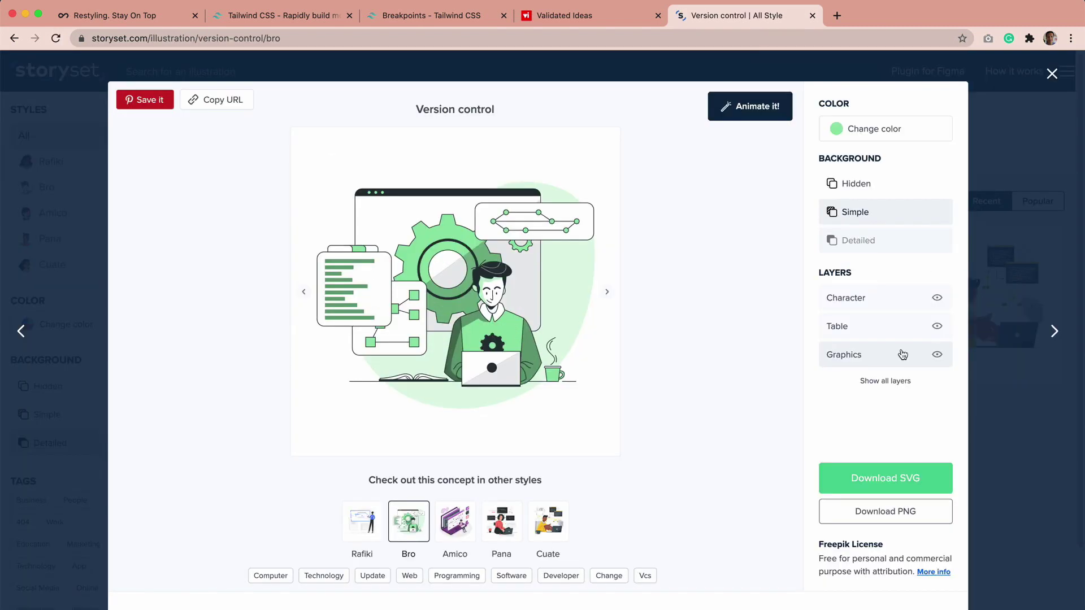
{"action": "left_click", "coordinate": [878, 489]}
Switch to Figma and import the downloaded Version control SVG onto the canvas above the Desktop - 2 frame.
{"action": "left_click", "coordinate": [452, 582]}
{"action": "key", "text": "minus"}
{"action": "left_click", "coordinate": [152, 582]}
{"action": "left_click", "coordinate": [700, 535]}
{"action": "left_click_drag", "start_coordinate": [547, 108], "coordinate": [504, 173]}
{"action": "left_click", "coordinate": [378, 172]}
Copy the Character and Table groups of the Version control illustration and paste the copy beside the original.
{"action": "key", "text": "equal"}
{"action": "scroll", "coordinate": [336, 246], "scroll_direction": "up", "scroll_amount": 3}
{"action": "key", "text": "equal"}
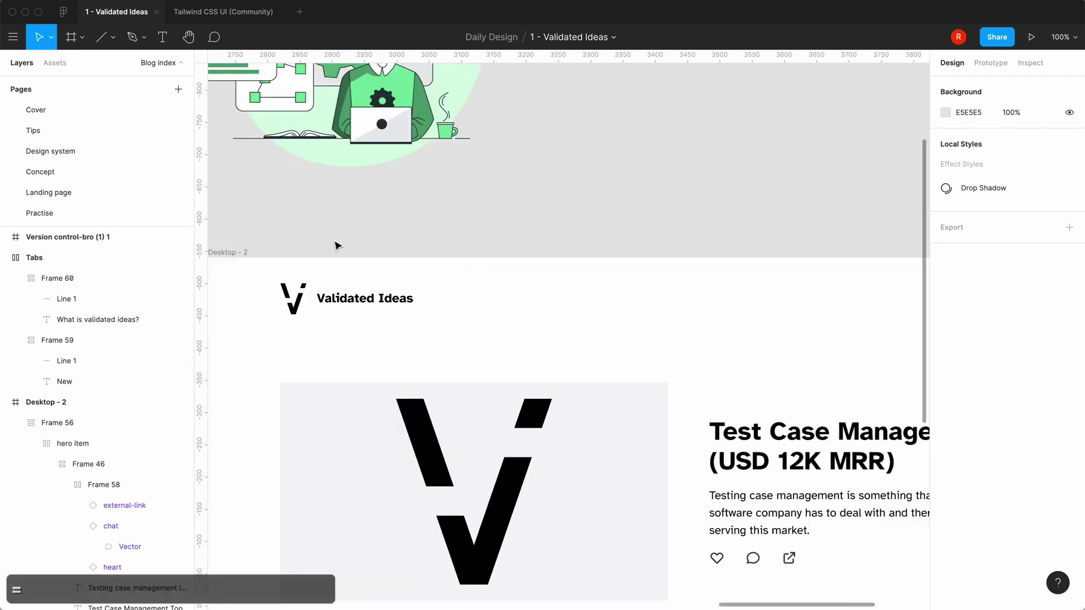
{"action": "scroll", "coordinate": [574, 366], "scroll_direction": "up", "scroll_amount": 3}
{"action": "scroll", "coordinate": [574, 365], "scroll_direction": "down", "scroll_amount": 1}
{"action": "left_click", "coordinate": [498, 229]}
{"action": "left_click", "coordinate": [431, 242], "text": "shift"}
{"action": "key", "text": "super+c"}
{"action": "key", "text": "super+v"}
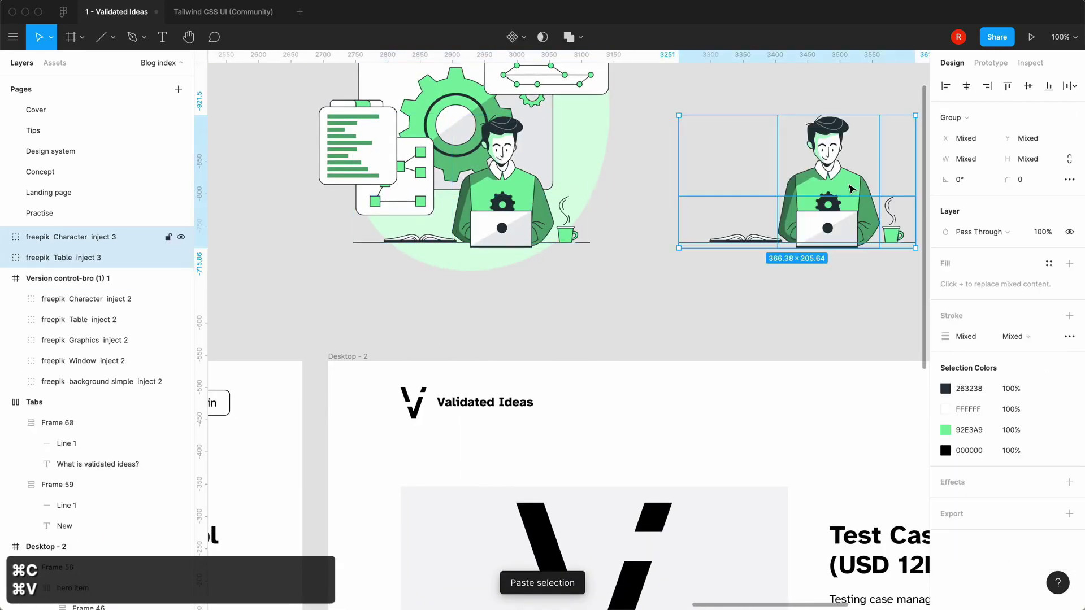
{"action": "scroll", "coordinate": [852, 189], "scroll_direction": "right", "scroll_amount": 3}
{"action": "left_click", "coordinate": [852, 189]}
Group the copied character and table, and paste a copy of the group into the featured article's image frame on Desktop - 2.
{"action": "left_click_drag", "start_coordinate": [650, 96], "coordinate": [842, 254]}
{"action": "key", "text": "super+g"}
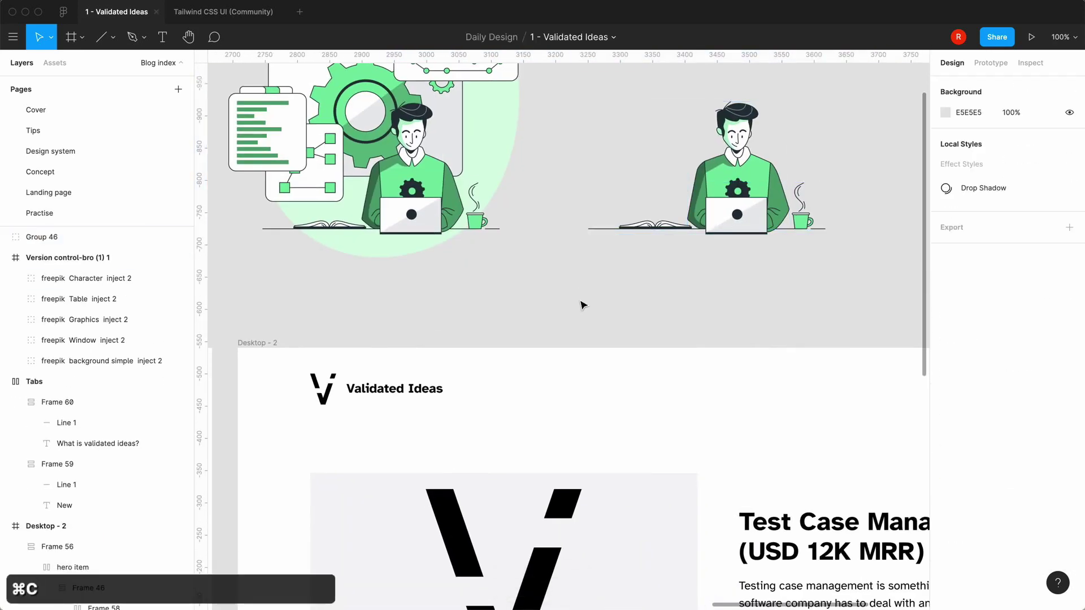
{"action": "scroll", "coordinate": [582, 306], "scroll_direction": "down", "scroll_amount": 3}
{"action": "left_click", "coordinate": [362, 361], "text": "super"}
{"action": "key", "text": "super+v"}
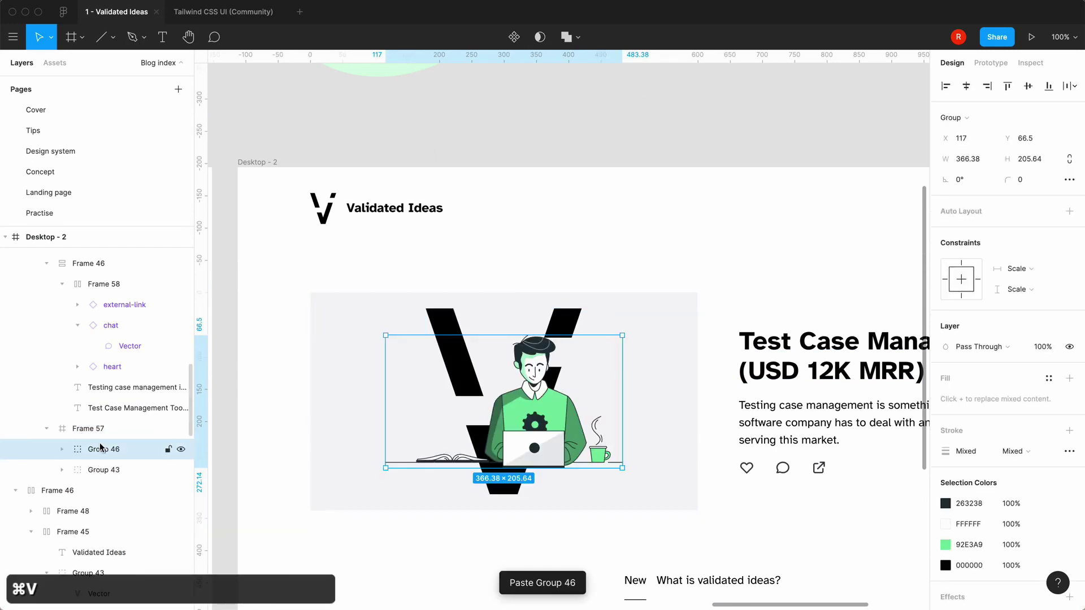
Try enlarging the laptop character illustration inside the featured article's image frame.
{"action": "left_click", "coordinate": [618, 121]}
{"action": "scroll", "coordinate": [611, 148], "scroll_direction": "down", "scroll_amount": 1}
{"action": "left_click", "coordinate": [354, 395]}
{"action": "double_click", "coordinate": [429, 396]}
{"action": "left_click_drag", "start_coordinate": [386, 317], "coordinate": [282, 254]}
{"action": "left_click", "coordinate": [603, 126]}
{"action": "key", "text": "minus"}
{"action": "key", "text": "minus"}
{"action": "key", "text": "equal"}
{"action": "key", "text": "equal"}
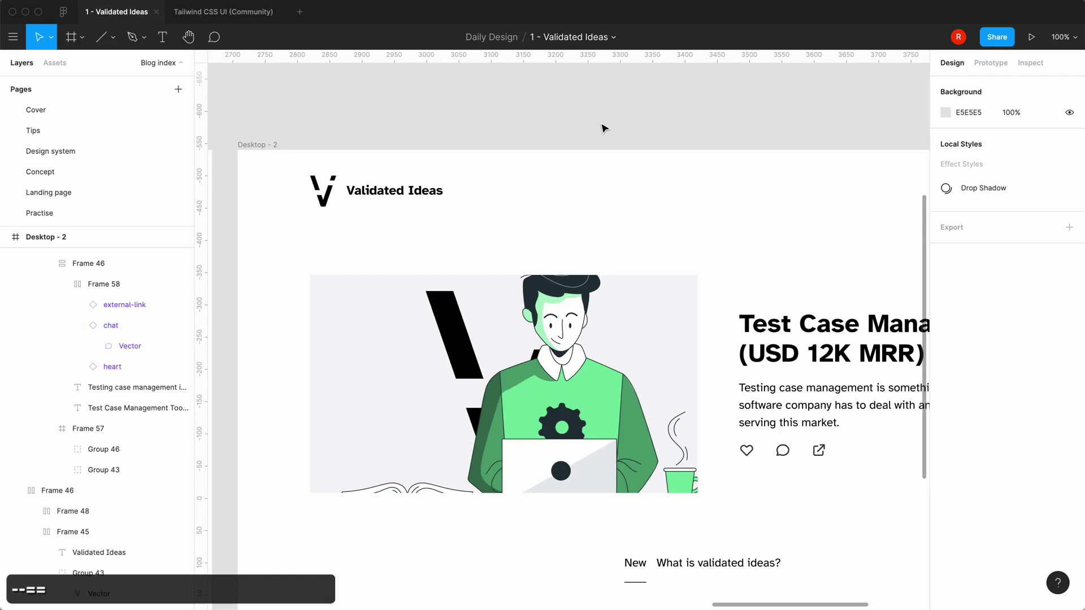
Undo the enlargement of the laptop character illustration.
{"action": "key", "text": "super+z"}
{"action": "key", "text": "super+z"}
{"action": "key", "text": "super+z"}
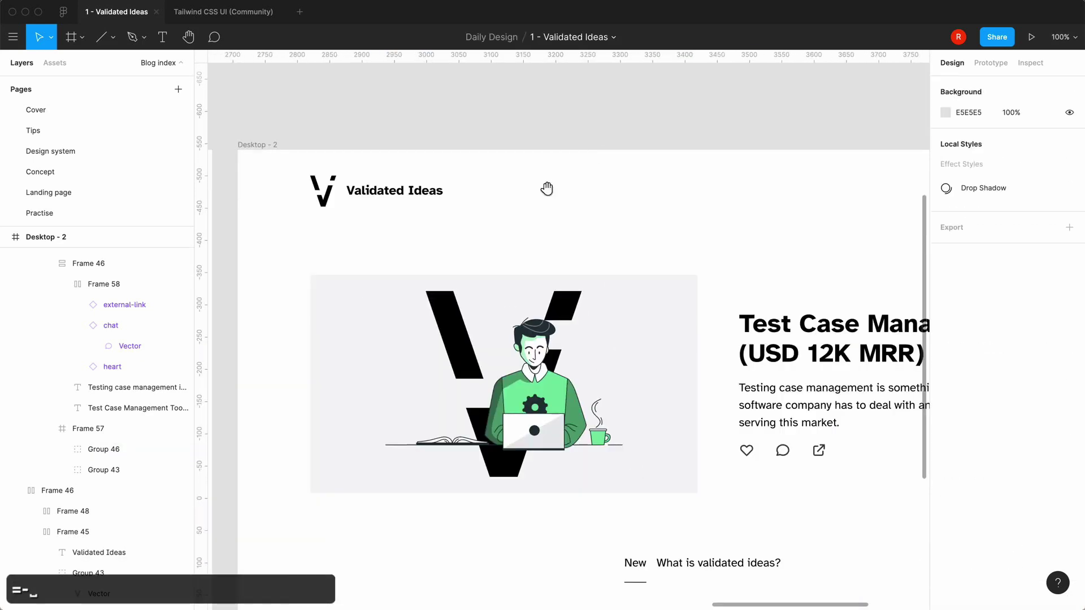
Examine how the laptop illustration sits over the logo in the featured article's image frame.
{"action": "key", "text": "equal"}
{"action": "double_click", "coordinate": [426, 430]}
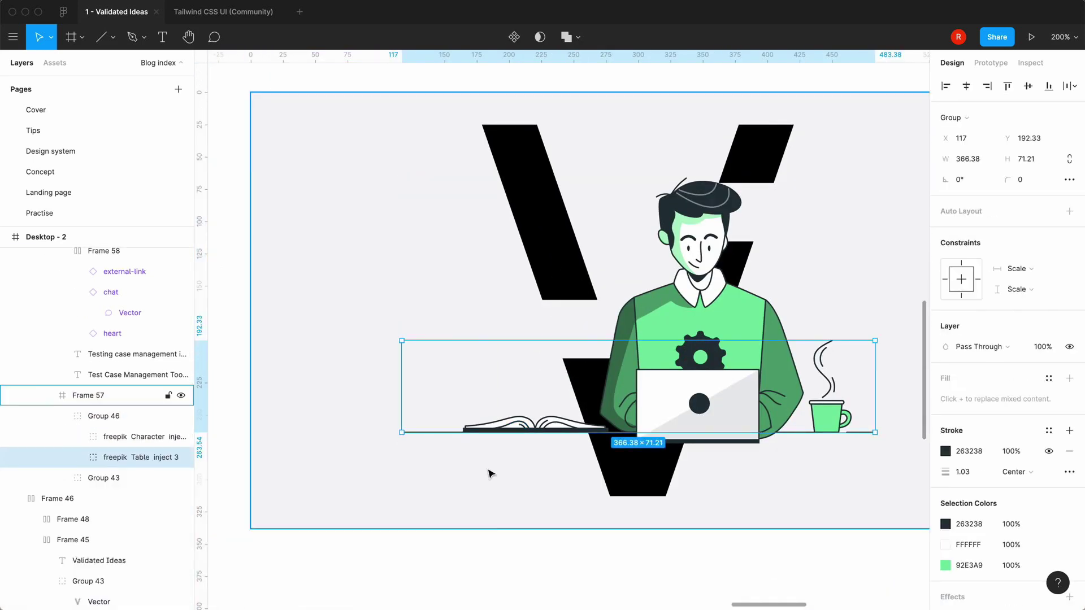
{"action": "key", "text": "Escape"}
{"action": "left_click", "coordinate": [497, 558]}
{"action": "key", "text": "minus"}
{"action": "key", "text": "minus"}
{"action": "key", "text": "minus"}
{"action": "left_click", "coordinate": [511, 448]}
{"action": "key", "text": "equal"}
{"action": "key", "text": "equal"}
{"action": "key", "text": "minus"}
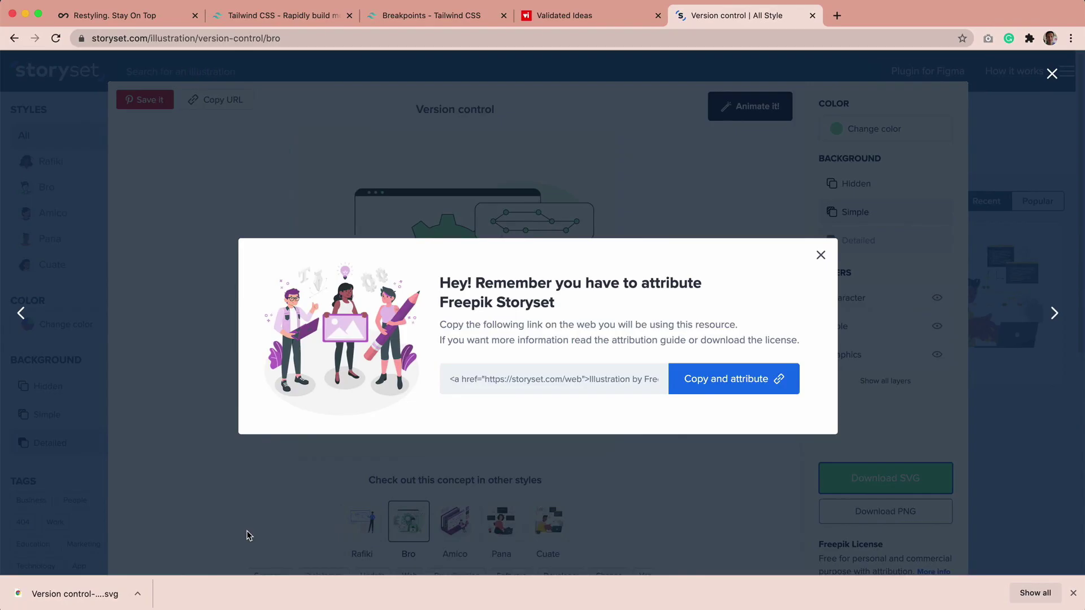
Switch to Chrome, dismiss the attribution notice, search Storyset for "tech" and download the Voice control illustration as an SVG.
{"action": "left_click", "coordinate": [819, 252]}
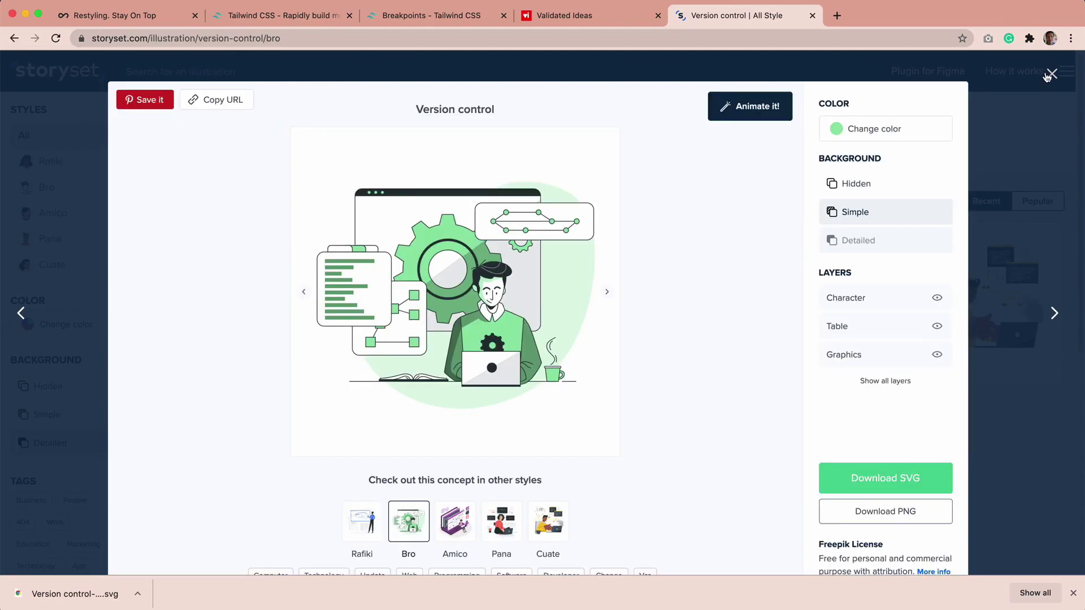
{"action": "type", "text": "tech"}
{"action": "key", "text": "Return"}
{"action": "scroll", "coordinate": [794, 305], "scroll_direction": "down", "scroll_amount": 4}
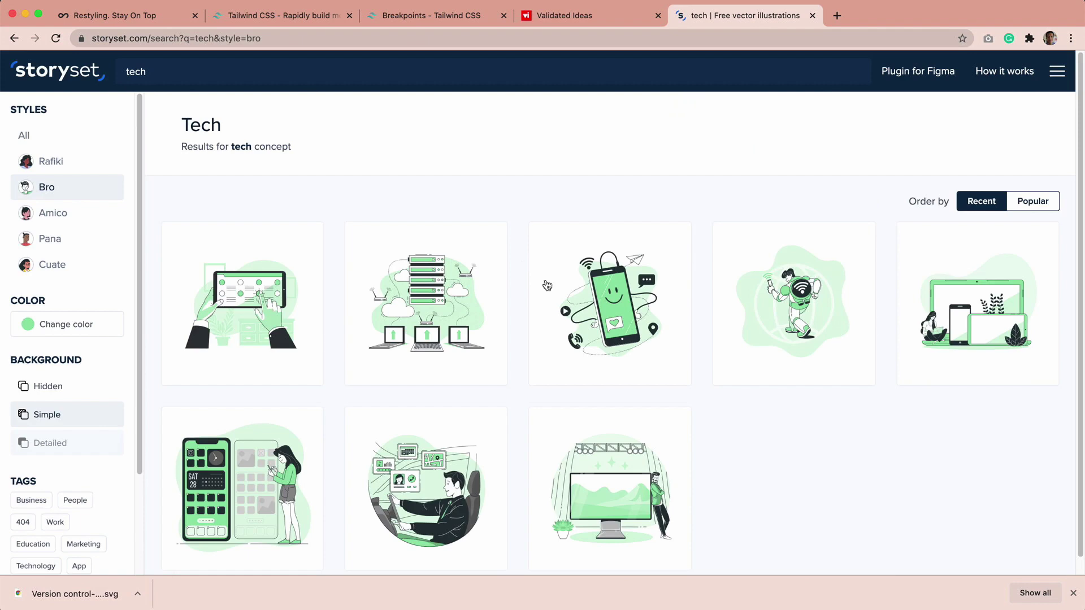
{"action": "scroll", "coordinate": [723, 418], "scroll_direction": "down", "scroll_amount": 1}
{"action": "scroll", "coordinate": [706, 415], "scroll_direction": "down", "scroll_amount": 10}
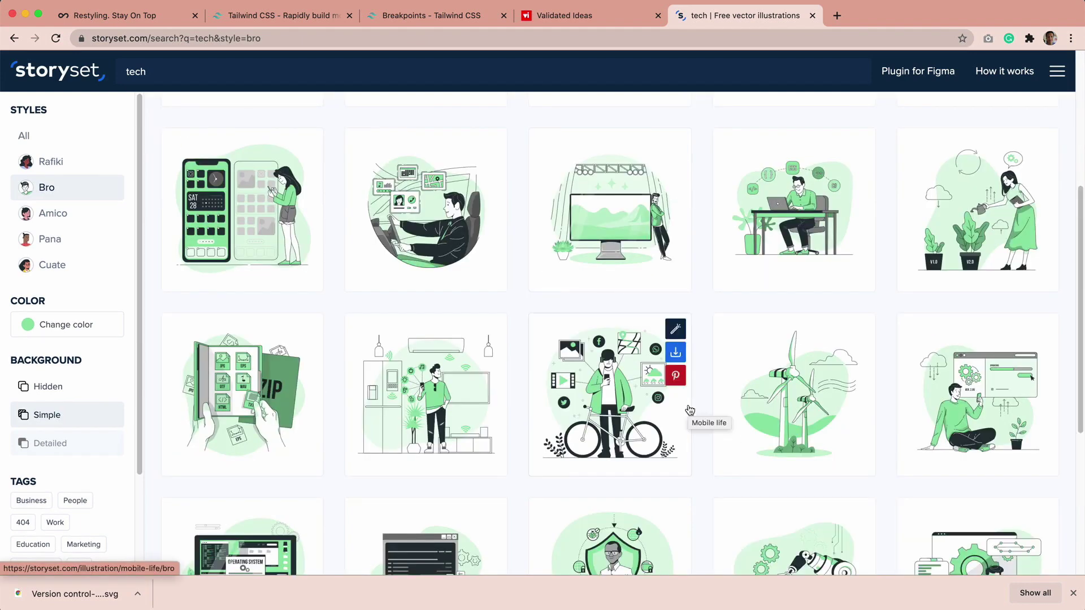
{"action": "scroll", "coordinate": [689, 410], "scroll_direction": "down", "scroll_amount": 2}
{"action": "scroll", "coordinate": [688, 407], "scroll_direction": "down", "scroll_amount": 2}
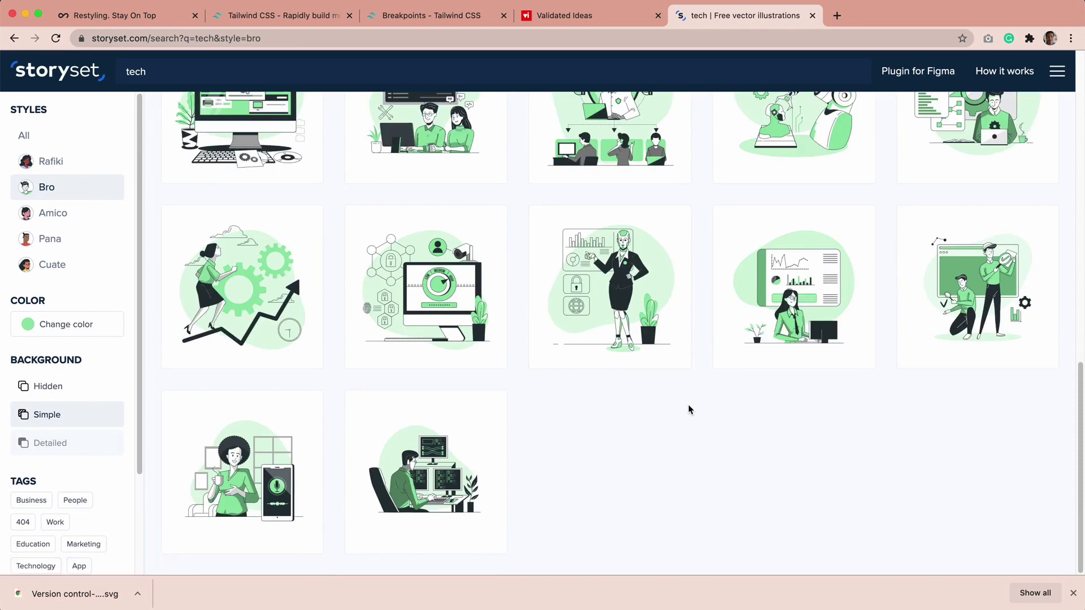
{"action": "left_click", "coordinate": [308, 429]}
{"action": "left_click", "coordinate": [884, 478]}
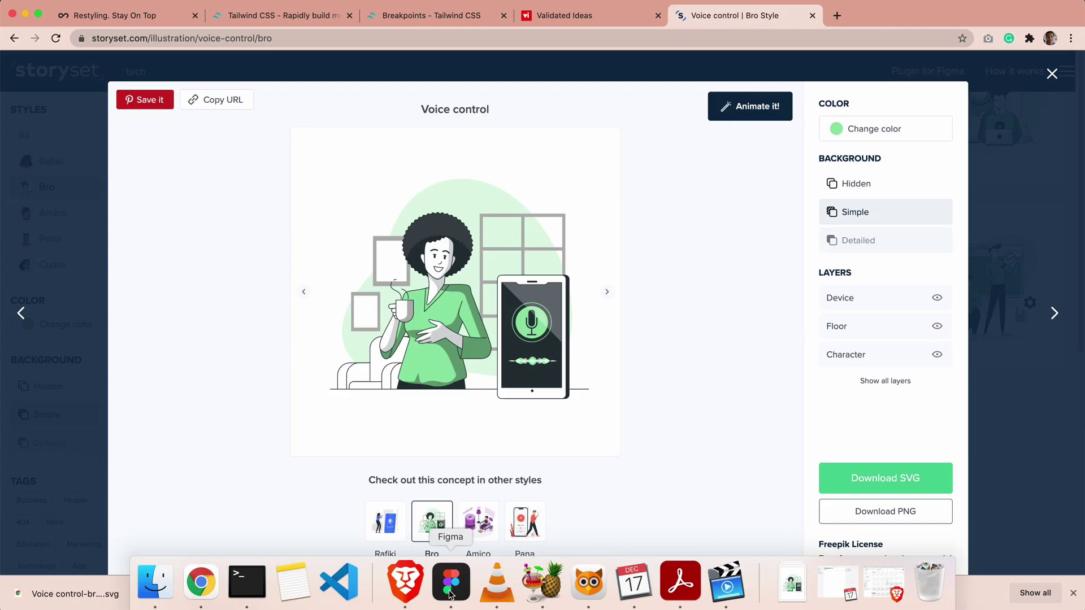
Switch to Figma, import the downloaded Voice control SVG and place it above Desktop - 2, beside the laptop character group.
{"action": "left_click", "coordinate": [451, 583]}
{"action": "key", "text": "super+Tab"}
{"action": "left_click", "coordinate": [341, 219]}
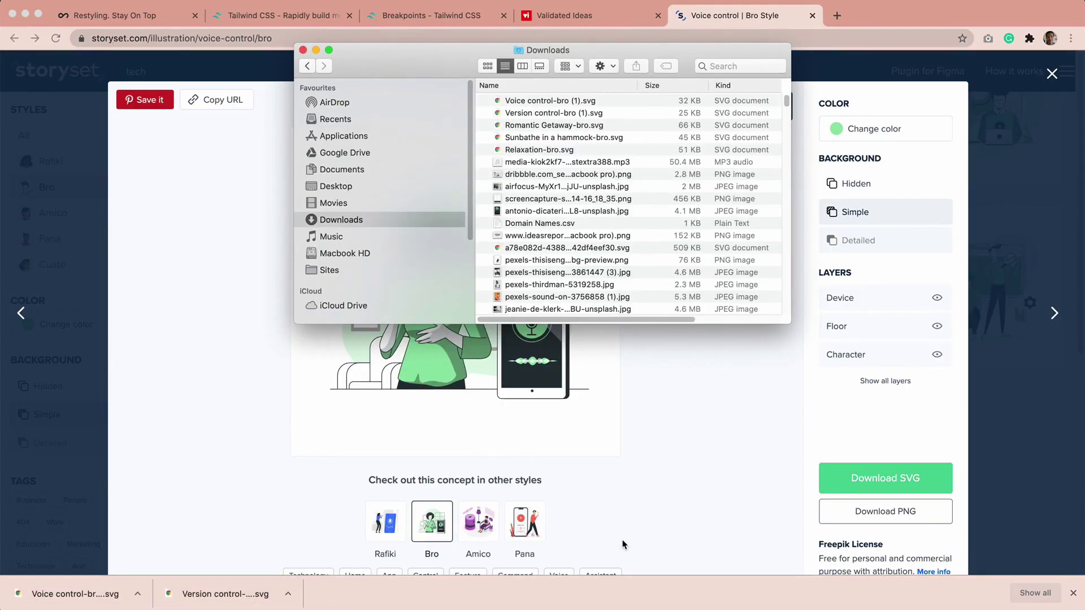
{"action": "left_click", "coordinate": [450, 584]}
{"action": "left_click", "coordinate": [155, 582]}
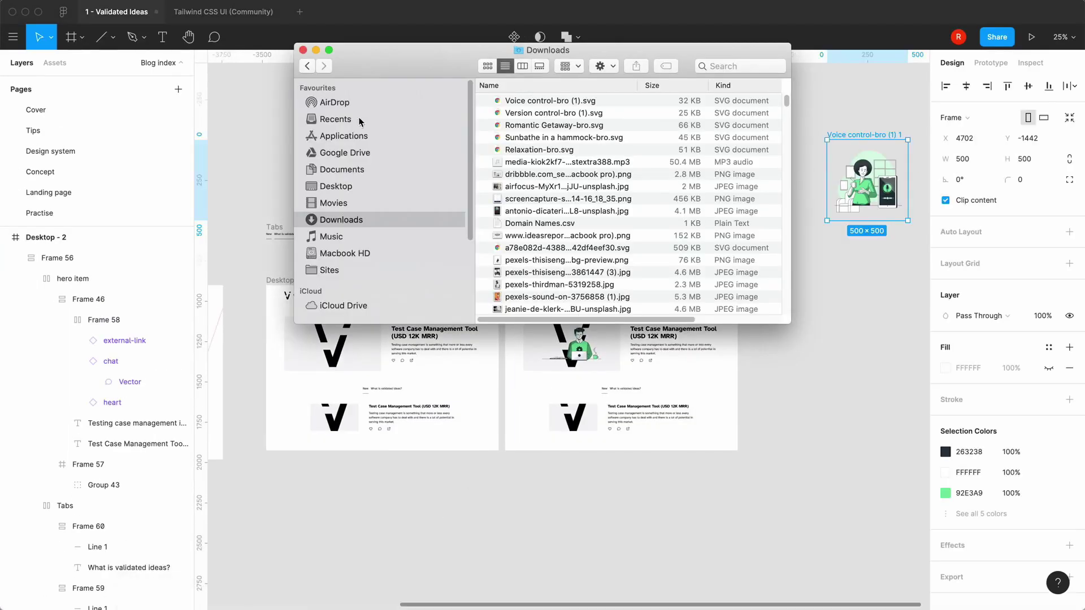
{"action": "left_click", "coordinate": [303, 50]}
{"action": "left_click_drag", "start_coordinate": [868, 180], "coordinate": [489, 334]}
{"action": "left_click", "coordinate": [836, 272]}
Copy the Character, Floor and Device groups of the Voice control illustration and place the copy beside the original.
{"action": "key", "text": "="}
{"action": "key", "text": "space"}
{"action": "key", "text": "="}
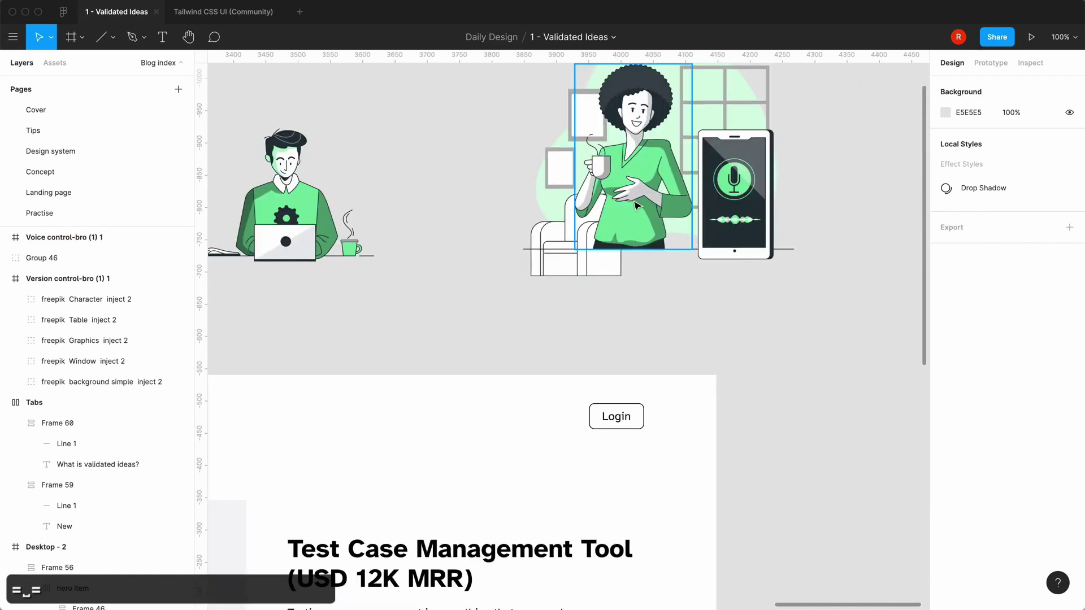
{"action": "left_click", "coordinate": [637, 206]}
{"action": "left_click", "coordinate": [525, 249], "text": "shift"}
{"action": "left_click", "coordinate": [734, 226], "text": "shift"}
{"action": "key", "text": "super+c"}
{"action": "key", "text": "minus"}
{"action": "key", "text": "minus"}
{"action": "key", "text": "super+v"}
{"action": "left_click_drag", "start_coordinate": [588, 290], "coordinate": [724, 291]}
{"action": "left_click", "coordinate": [670, 367]}
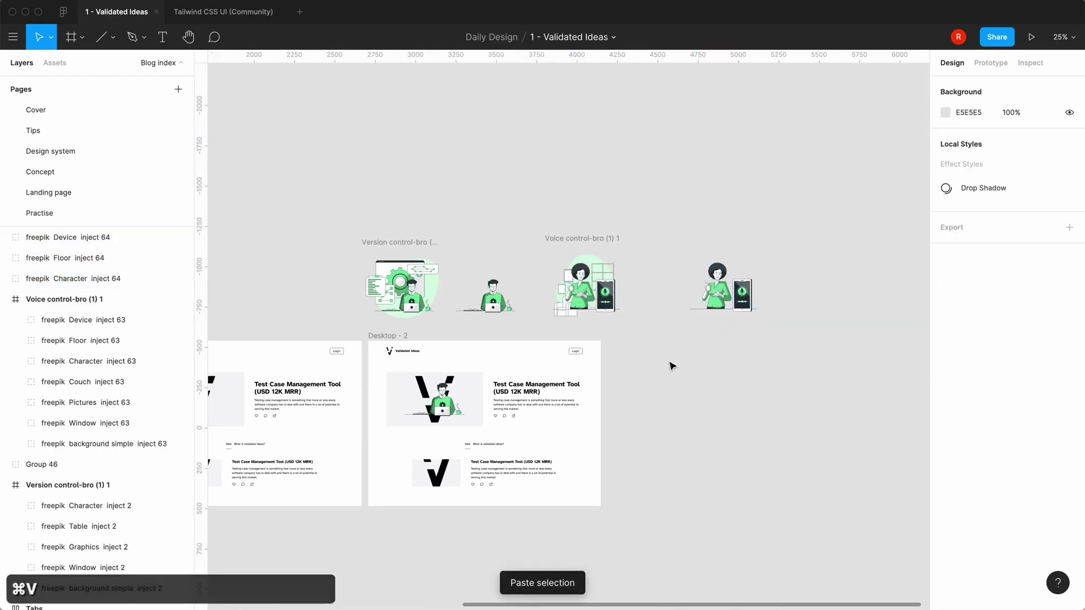
Group the copied woman, floor line and phone parts of the Voice control illustration.
{"action": "key", "text": "="}
{"action": "left_click_drag", "start_coordinate": [670, 366], "coordinate": [451, 380]}
{"action": "left_click_drag", "start_coordinate": [744, 183], "coordinate": [514, 339]}
{"action": "key", "text": "super+g"}
{"action": "left_click_drag", "start_coordinate": [634, 278], "coordinate": [501, 279]}
Paste a copy of the woman-and-phone group into the smaller article's image frame and scale it down to about 261 × 188.
{"action": "key", "text": "super+c"}
{"action": "left_click_drag", "start_coordinate": [331, 552], "coordinate": [669, 375]}
{"action": "left_click", "coordinate": [461, 452], "text": "super"}
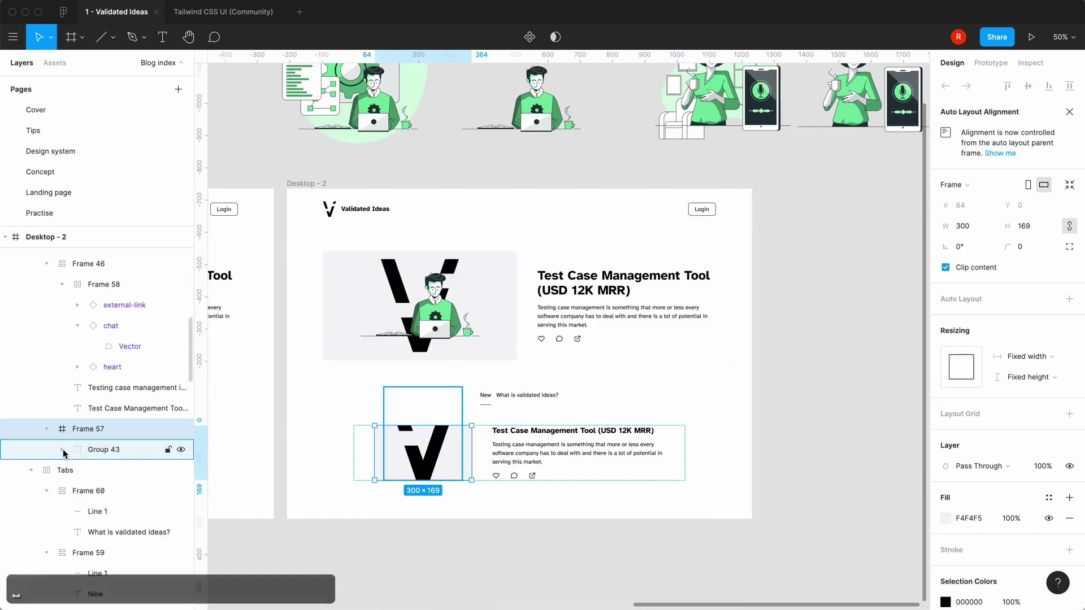
{"action": "key", "text": "super+v"}
{"action": "left_click", "coordinate": [326, 562]}
{"action": "left_click", "coordinate": [117, 453]}
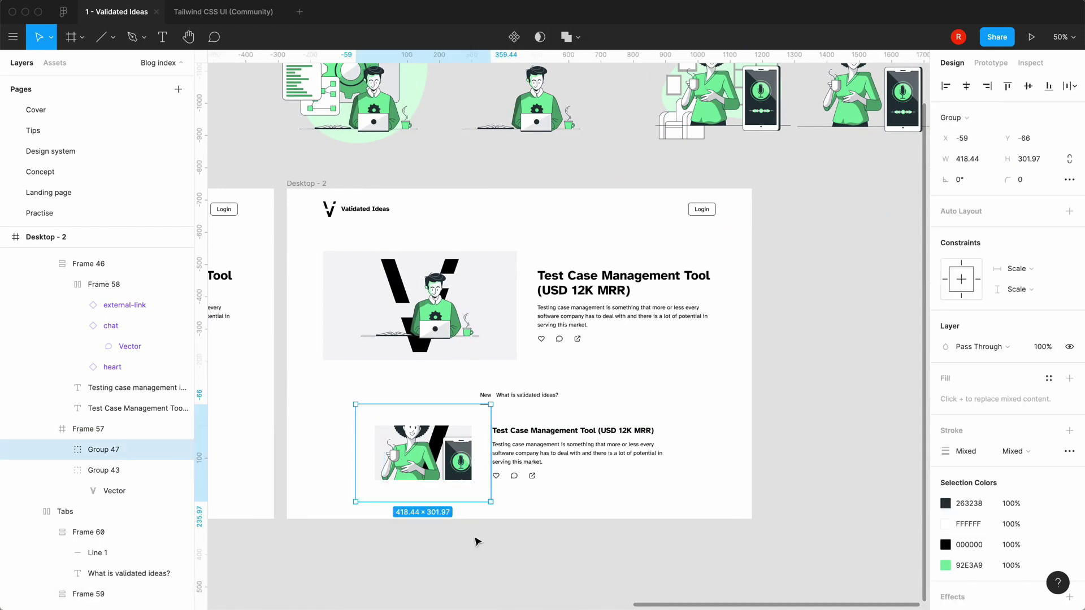
{"action": "left_click_drag", "start_coordinate": [491, 502], "coordinate": [451, 475]}
{"action": "left_click", "coordinate": [490, 563]}
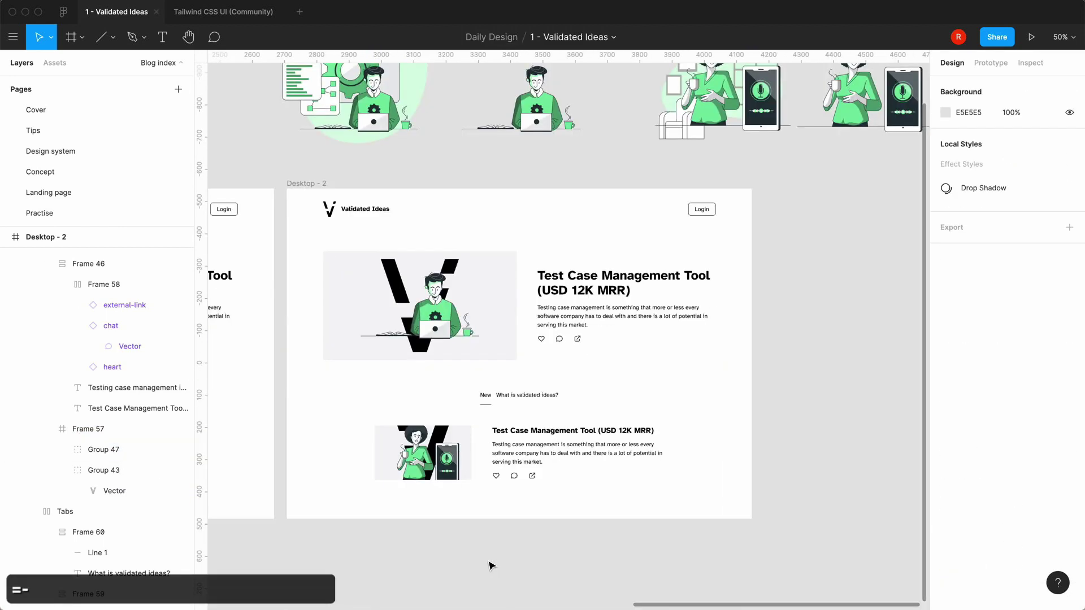
Set the Y position of the header row on Desktop - 2 to 64.
{"action": "left_click", "coordinate": [425, 209]}
{"action": "left_click", "coordinate": [1031, 141]}
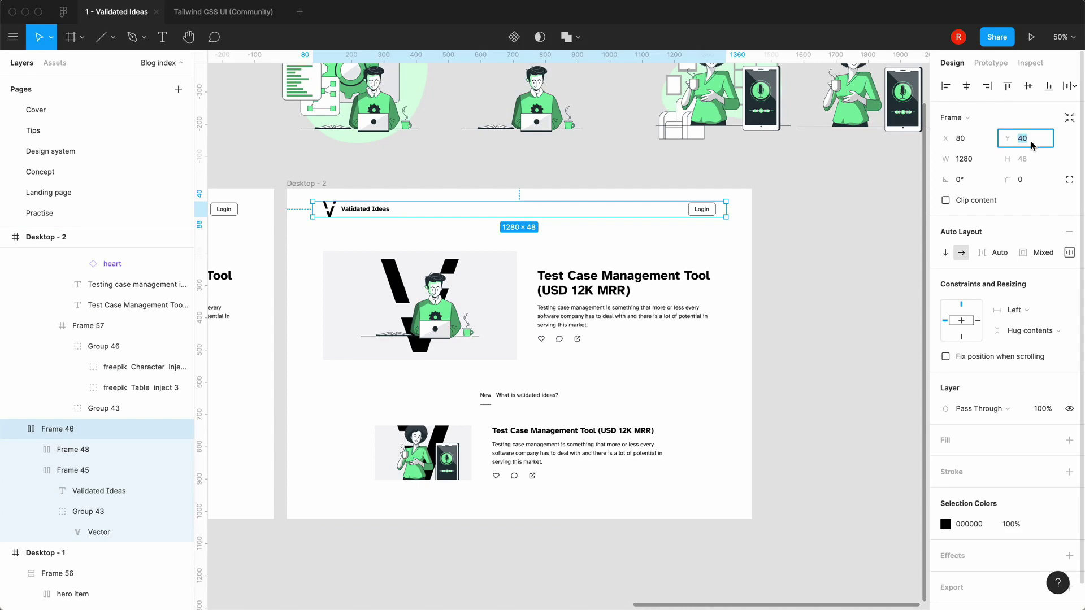
{"action": "left_click", "coordinate": [833, 288]}
{"action": "left_click", "coordinate": [679, 215]}
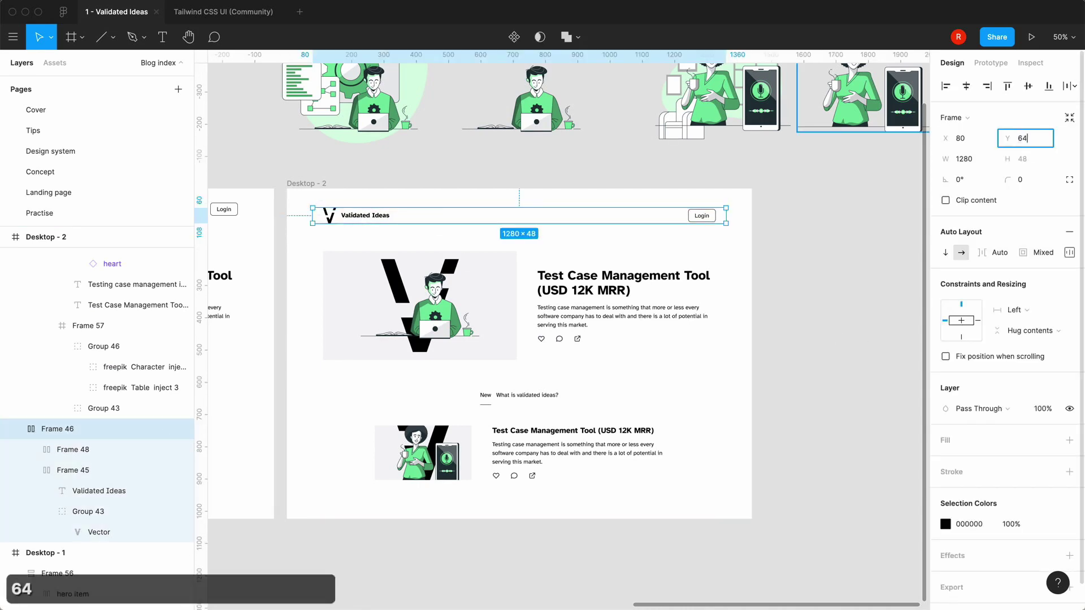
{"action": "key", "text": "Return"}
{"action": "left_click", "coordinate": [843, 269]}
Change the text colour of the "What is validated ideas?" tab on Desktop - 2 to dark grey.
{"action": "scroll", "coordinate": [843, 269], "scroll_direction": "down", "scroll_amount": 1}
{"action": "left_click", "coordinate": [545, 373], "text": "super"}
{"action": "left_click", "coordinate": [946, 552]}
{"action": "left_click", "coordinate": [908, 547]}
{"action": "left_click", "coordinate": [485, 371]}
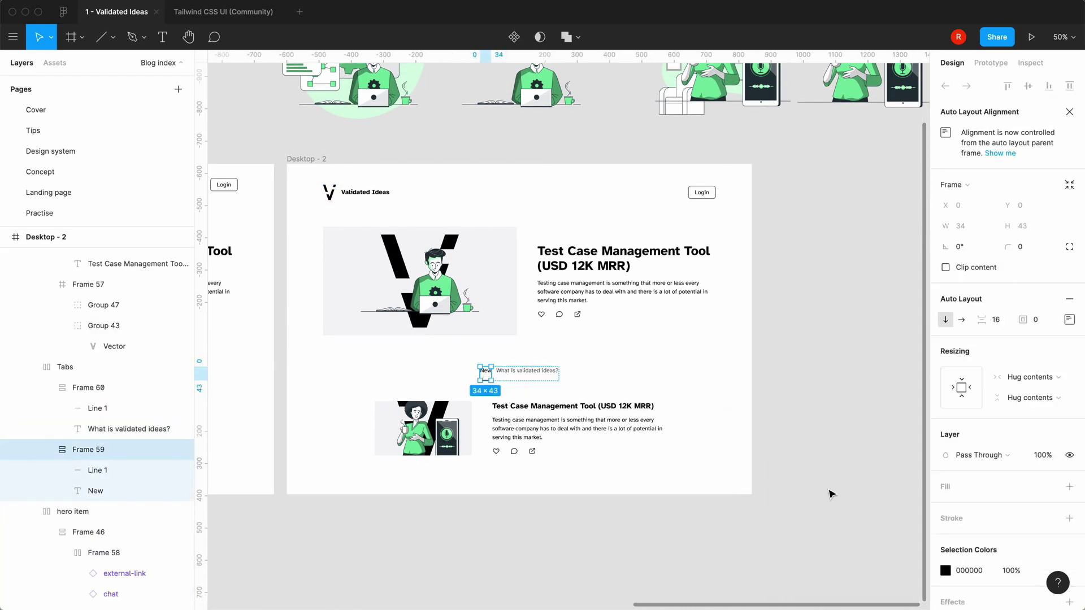
{"action": "left_click", "coordinate": [831, 495]}
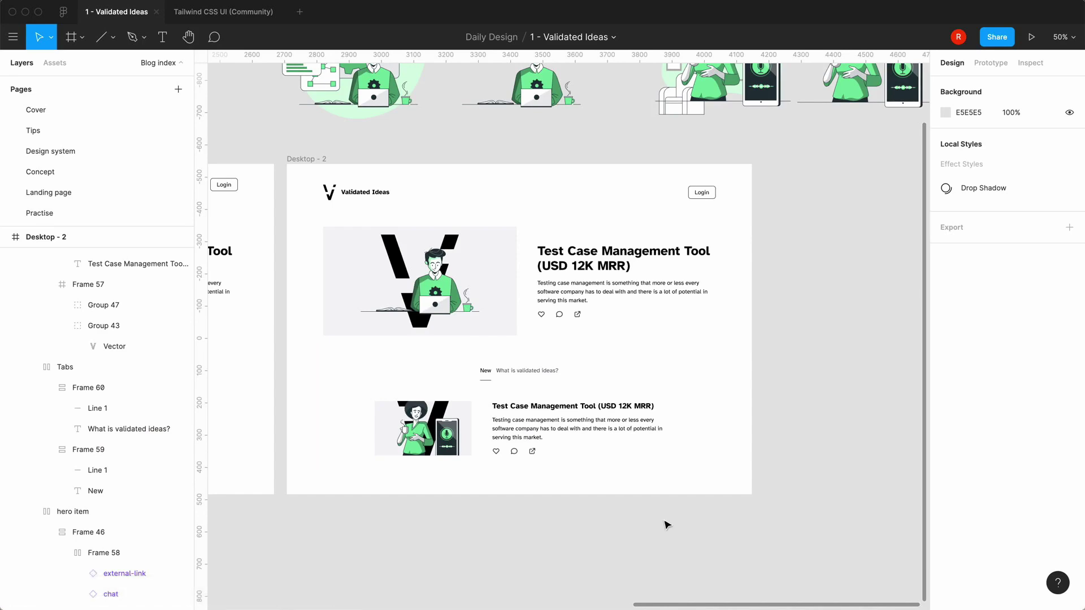
Duplicate the Desktop - 2 frame beside the original.
{"action": "scroll", "coordinate": [667, 525], "scroll_direction": "up", "scroll_amount": 2}
{"action": "left_click", "coordinate": [314, 242]}
{"action": "key", "text": "super+c"}
{"action": "key", "text": "super+v"}
{"action": "left_click", "coordinate": [749, 267]}
Replace the green of the laptop character in the duplicated frame's featured image with light grey E4E4E7.
{"action": "key", "text": "space"}
{"action": "left_click_drag", "start_coordinate": [749, 267], "coordinate": [433, 213]}
{"action": "key", "text": "="}
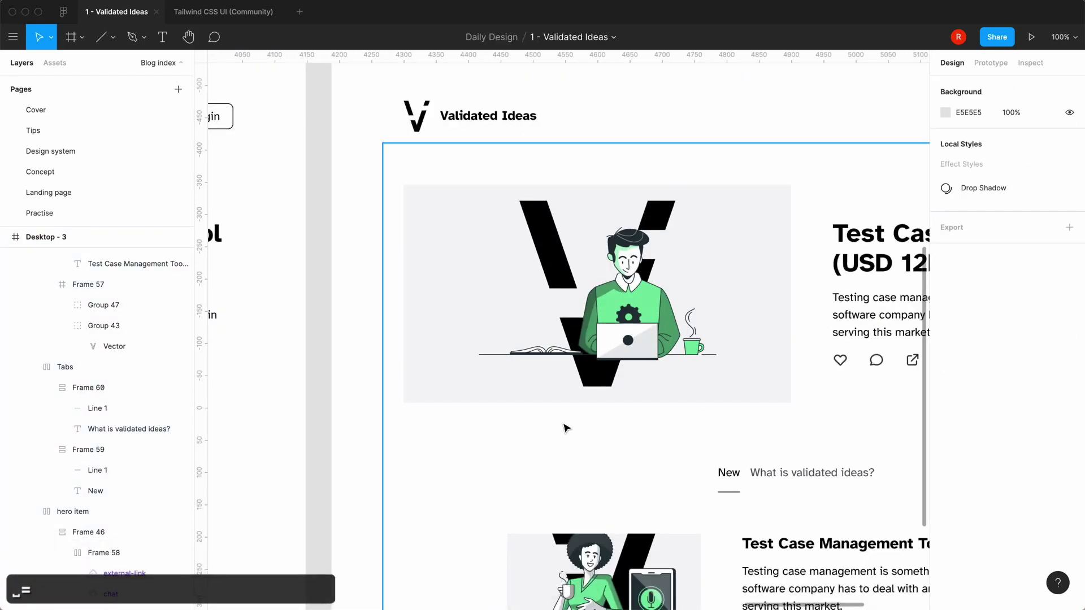
{"action": "key", "text": "="}
{"action": "key", "text": "-"}
{"action": "key", "text": "-"}
{"action": "key", "text": "="}
{"action": "key", "text": "="}
{"action": "left_click", "coordinate": [751, 284]}
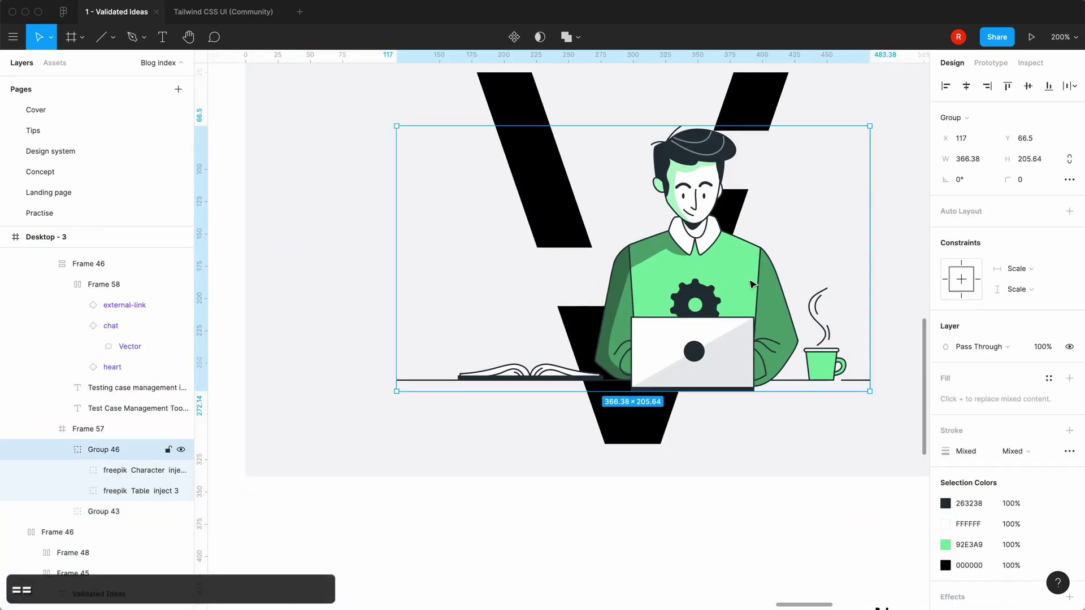
{"action": "left_click", "coordinate": [945, 566]}
{"action": "left_click", "coordinate": [852, 549]}
{"action": "left_click", "coordinate": [634, 541]}
{"action": "key", "text": "-"}
{"action": "key", "text": "-"}
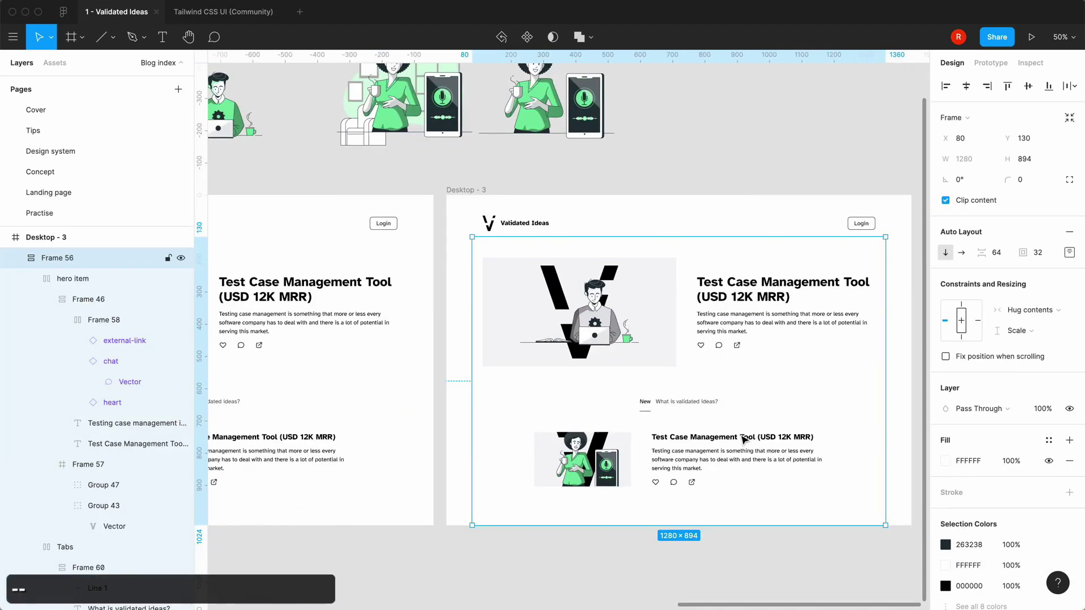
Replace the green of the Table group with the coffee mug in the featured image with light grey E4E4E7.
{"action": "key", "text": "="}
{"action": "key", "text": "="}
{"action": "left_click", "coordinate": [823, 373]}
{"action": "double_click", "coordinate": [823, 373]}
{"action": "scroll", "coordinate": [1006, 513], "scroll_direction": "down", "scroll_amount": 3}
{"action": "double_click", "coordinate": [825, 369]}
{"action": "left_click", "coordinate": [945, 499]}
{"action": "left_click", "coordinate": [852, 546]}
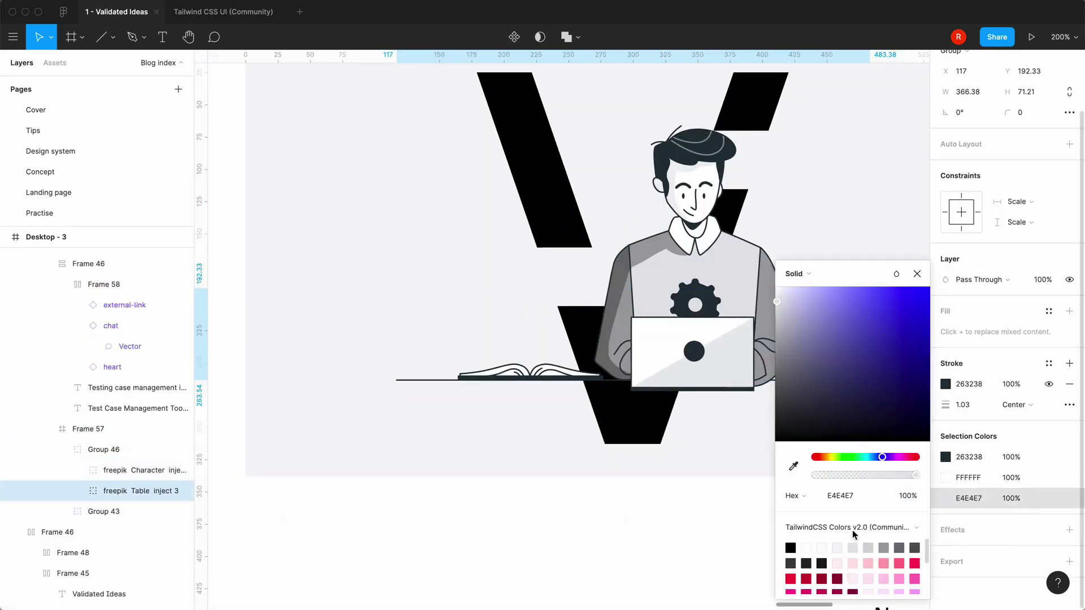
{"action": "left_click", "coordinate": [714, 527]}
Replace the green of the woman-and-phone illustration in the smaller article's image frame with light grey E4E4E7.
{"action": "key", "text": "-"}
{"action": "key", "text": "-"}
{"action": "scroll", "coordinate": [713, 522], "scroll_direction": "down", "scroll_amount": 3}
{"action": "left_click", "coordinate": [713, 523]}
{"action": "key", "text": "="}
{"action": "key", "text": "="}
{"action": "double_click", "coordinate": [713, 522]}
{"action": "double_click", "coordinate": [712, 522]}
{"action": "left_click", "coordinate": [945, 566]}
{"action": "left_click", "coordinate": [853, 548]}
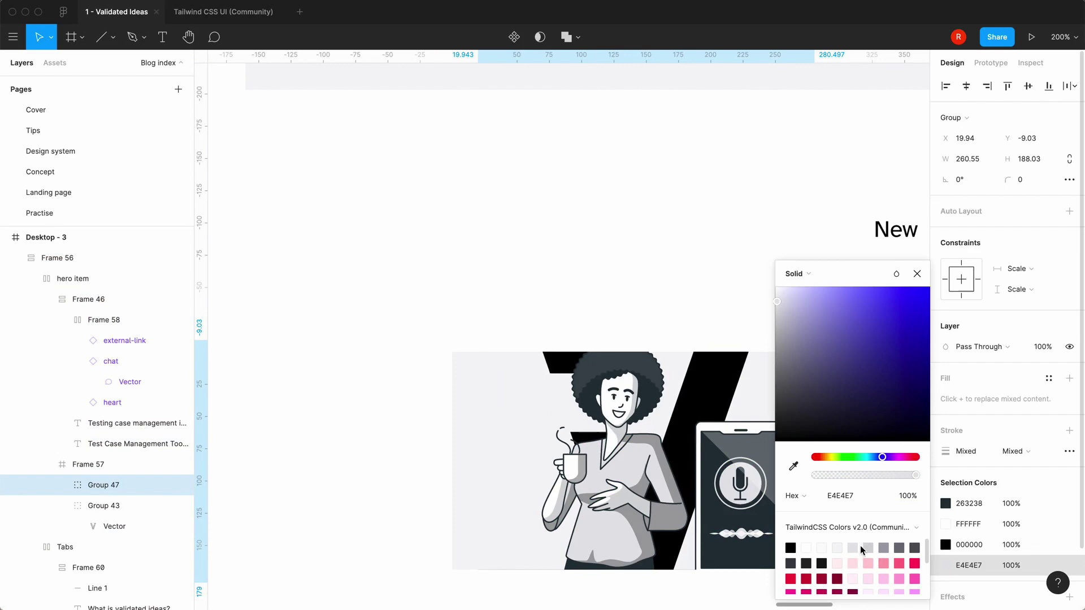
Examine the grey-toned duplicate frame as a whole beside the green illustrations and the original frame.
{"action": "left_click", "coordinate": [916, 274]}
{"action": "left_click", "coordinate": [434, 204]}
{"action": "key", "text": "-"}
{"action": "key", "text": "-"}
{"action": "left_click", "coordinate": [436, 204]}
{"action": "key", "text": "-"}
{"action": "key", "text": "="}
{"action": "key", "text": "="}
{"action": "key", "text": "-"}
{"action": "scroll", "coordinate": [436, 203], "scroll_direction": "up", "scroll_amount": 3}
{"action": "key", "text": "-"}
{"action": "key", "text": "="}
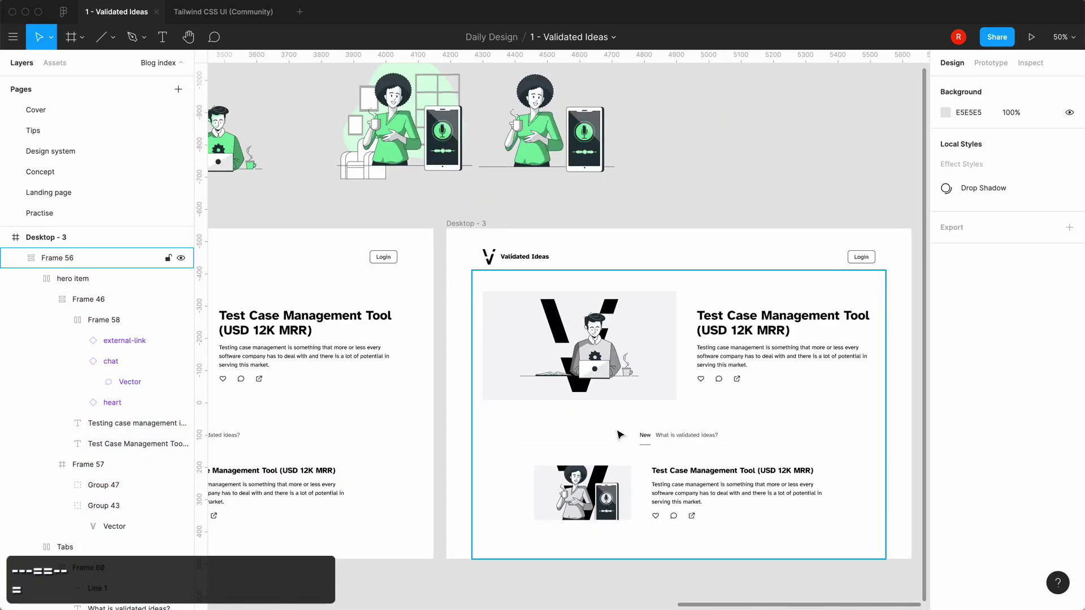
Import 01.-Royal-Heath.jpg from the mesh-gradients folder onto the canvas and place it above the frames.
{"action": "left_click", "coordinate": [152, 588]}
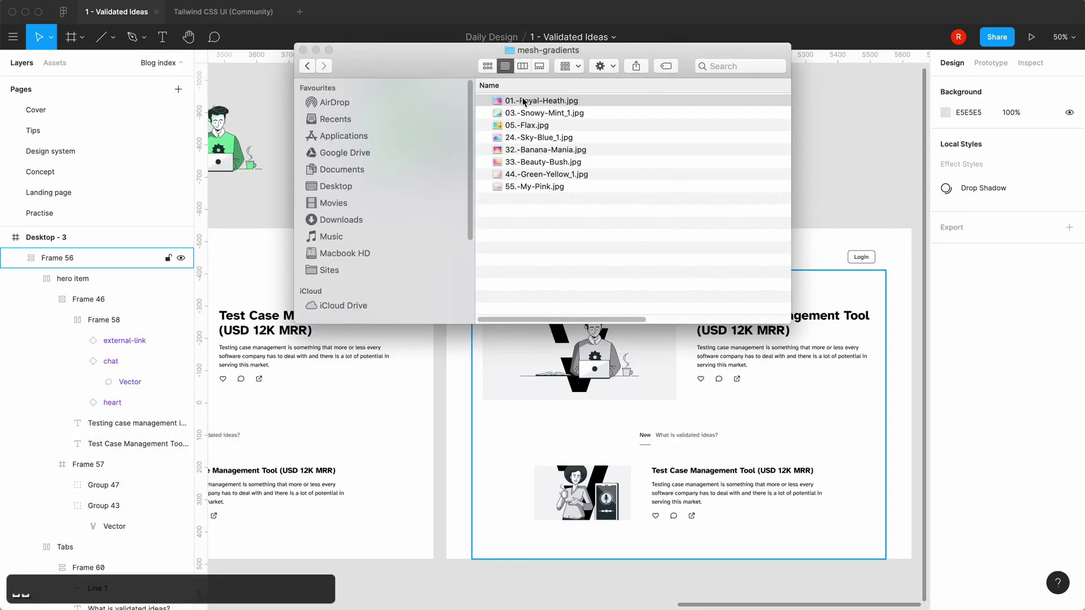
{"action": "left_click_drag", "start_coordinate": [522, 102], "coordinate": [834, 127]}
{"action": "left_click", "coordinate": [303, 49]}
{"action": "left_click", "coordinate": [595, 393]}
{"action": "key", "text": "minus"}
{"action": "key", "text": "minus"}
{"action": "key", "text": "minus"}
{"action": "left_click_drag", "start_coordinate": [596, 345], "coordinate": [645, 243]}
Paste a copy of the gradient image into the featured article's image frame, behind the V logo and laptop character.
{"action": "key", "text": "super+c"}
{"action": "left_click", "coordinate": [696, 438]}
{"action": "key", "text": "equal"}
{"action": "key", "text": "equal"}
{"action": "key", "text": "equal"}
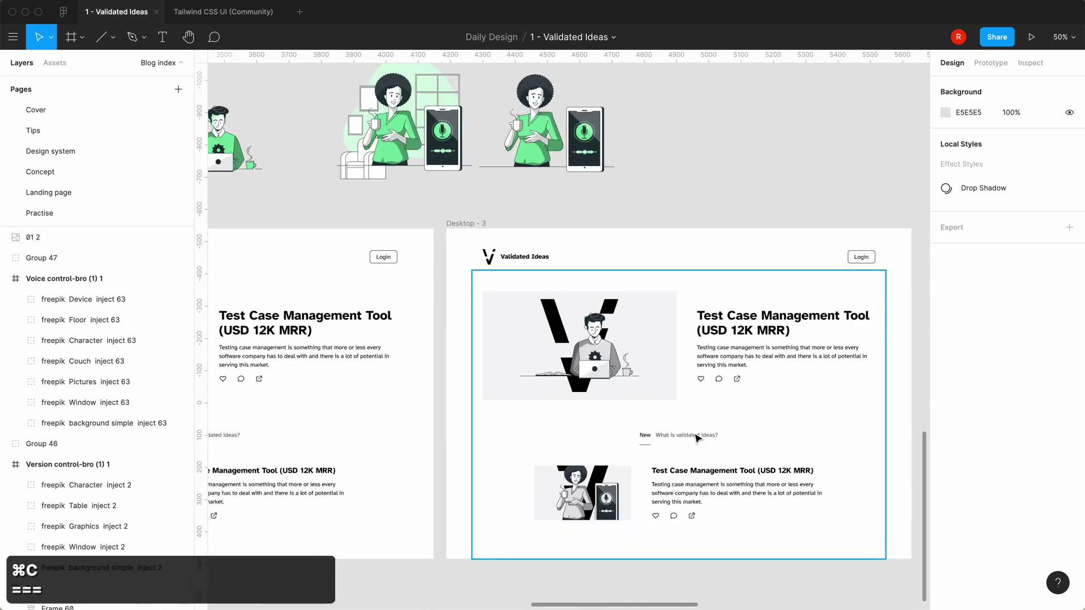
{"action": "key", "text": "equal"}
{"action": "left_click", "coordinate": [696, 438], "text": "super"}
{"action": "left_click", "coordinate": [67, 450]}
{"action": "left_click", "coordinate": [90, 451]}
{"action": "key", "text": "super+v"}
{"action": "left_click_drag", "start_coordinate": [90, 449], "coordinate": [99, 499]}
{"action": "left_click", "coordinate": [320, 460]}
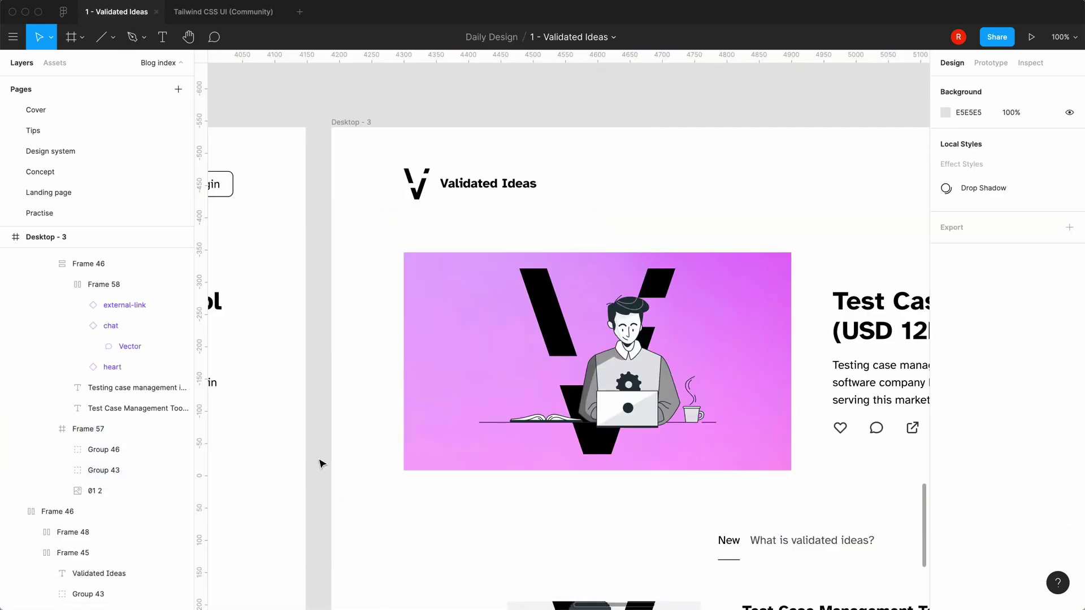
Resize the gradient image in the featured article's image frame to 760 × 570.
{"action": "key", "text": "minus"}
{"action": "key", "text": "minus"}
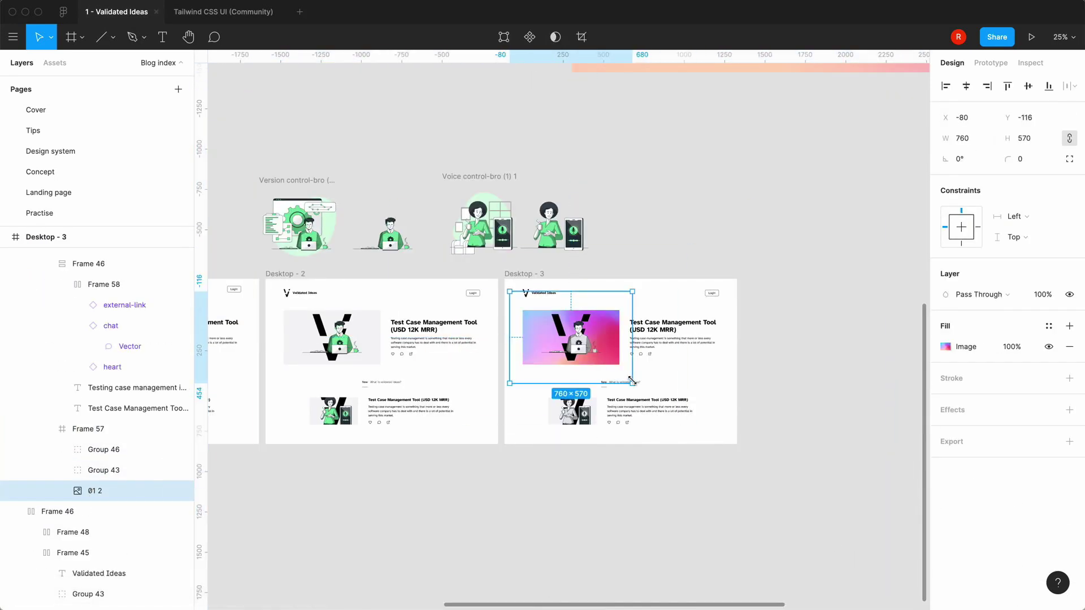
{"action": "left_click", "coordinate": [661, 528]}
{"action": "key", "text": "equal"}
{"action": "key", "text": "equal"}
Change the fill of the V logo behind the laptop character to white FFFFFF.
{"action": "left_click", "coordinate": [558, 333], "text": "super"}
{"action": "left_click", "coordinate": [946, 483]}
{"action": "left_click", "coordinate": [809, 547]}
{"action": "left_click", "coordinate": [846, 225]}
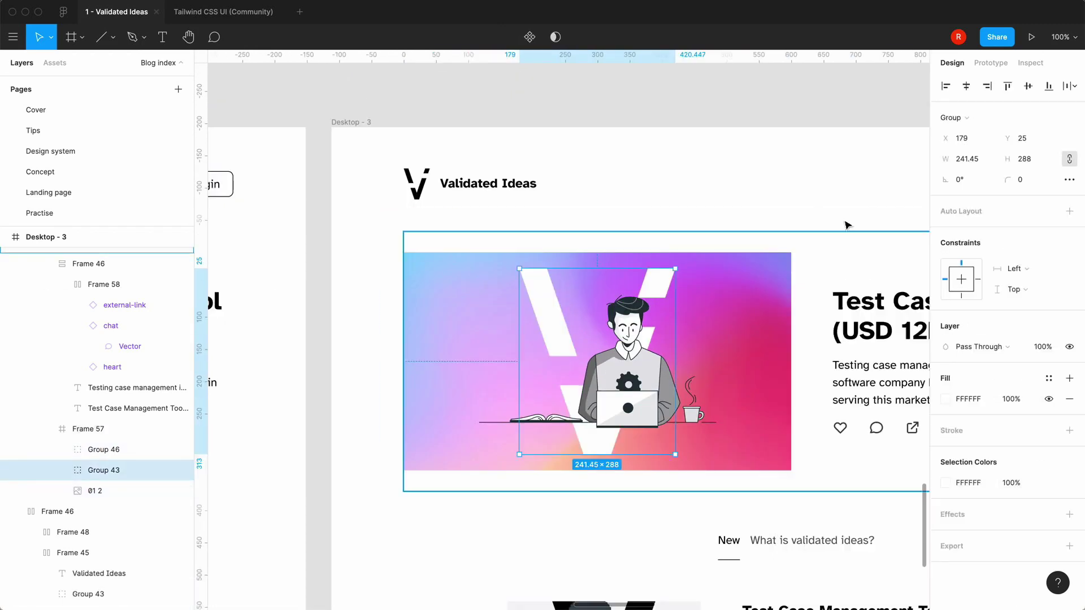
{"action": "key", "text": "minus"}
{"action": "key", "text": "minus"}
{"action": "key", "text": "equal"}
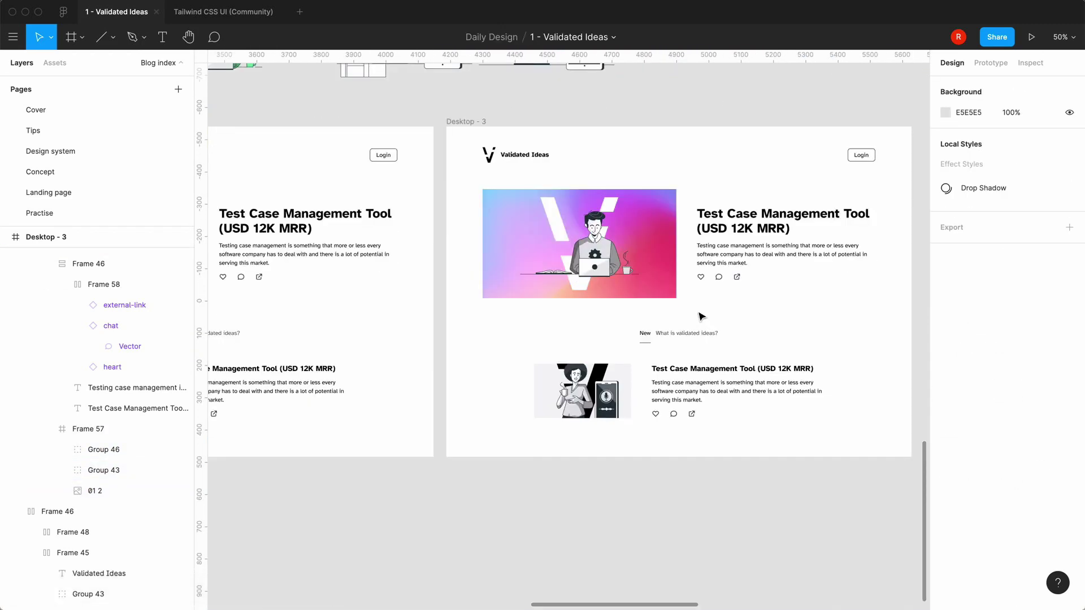
Paste the gradient image into the smaller article's image frame and order it behind the woman and the V logo.
{"action": "key", "text": "equal"}
{"action": "left_click", "coordinate": [516, 462]}
{"action": "key", "text": "super+v"}
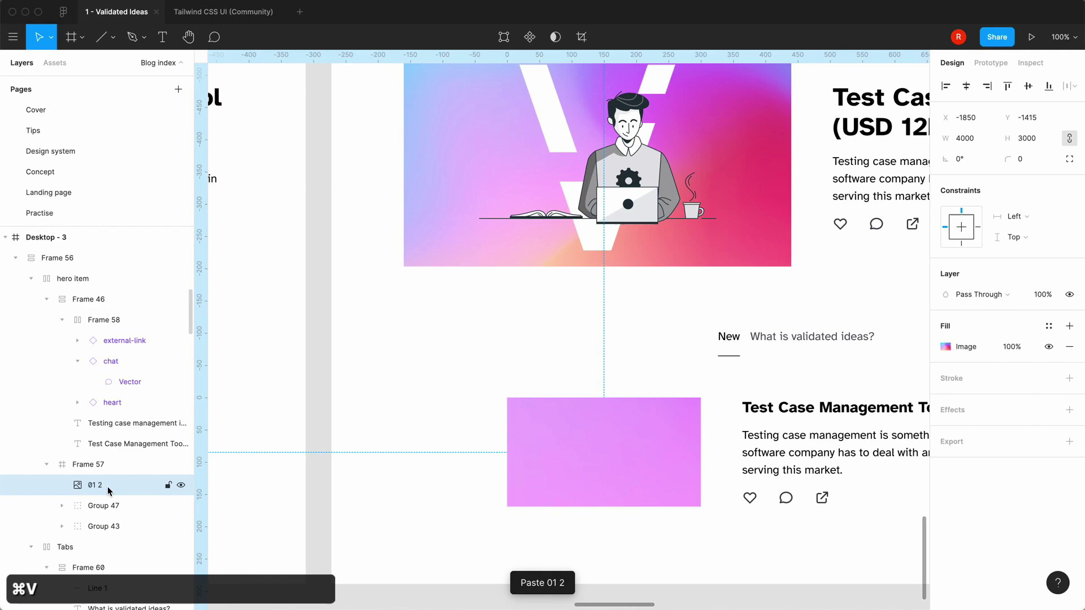
{"action": "left_click_drag", "start_coordinate": [107, 487], "coordinate": [107, 534]}
{"action": "left_click", "coordinate": [347, 537]}
{"action": "key", "text": "minus"}
{"action": "key", "text": "equal"}
{"action": "key", "text": "minus"}
{"action": "key", "text": "minus"}
{"action": "key", "text": "equal"}
{"action": "key", "text": "equal"}
Change the V logo behind the woman with the phone in the smaller article from black to white.
{"action": "double_click", "coordinate": [639, 421]}
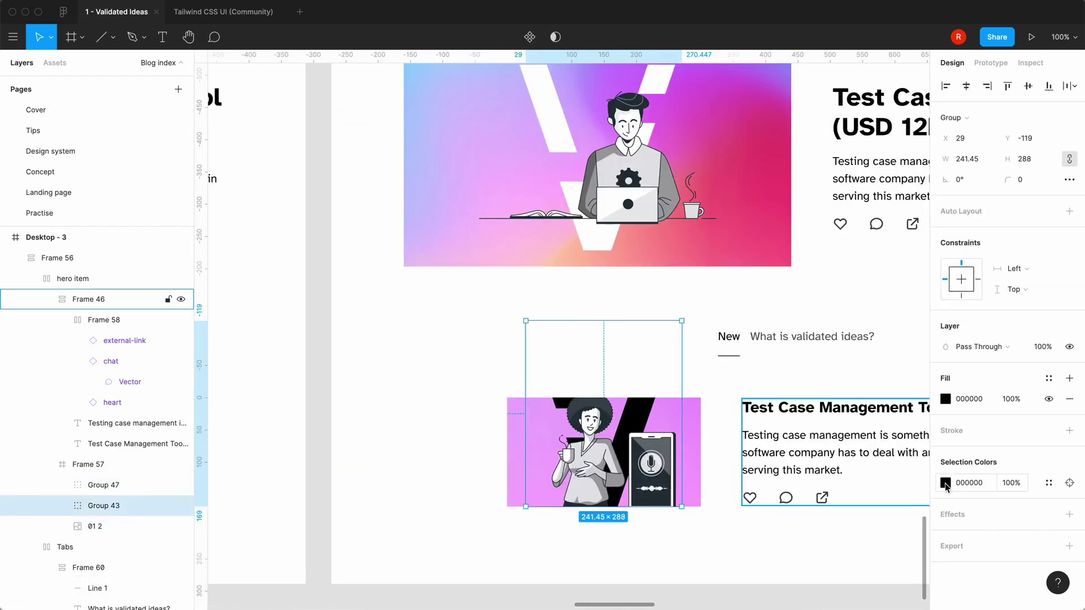
{"action": "left_click", "coordinate": [945, 483]}
{"action": "left_click", "coordinate": [439, 370]}
{"action": "key", "text": "minus"}
{"action": "key", "text": "minus"}
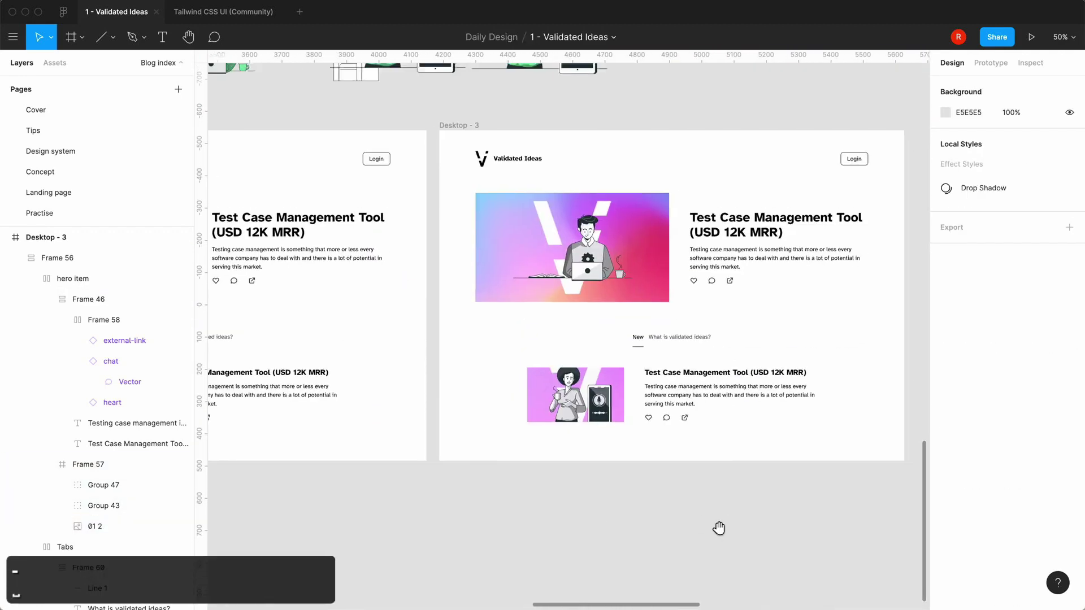
Duplicate the gradient version of the page, Desktop - 3, as a new frame beside it.
{"action": "key", "text": "equal"}
{"action": "left_click_drag", "start_coordinate": [405, 528], "coordinate": [676, 565]}
{"action": "left_click", "coordinate": [469, 166]}
{"action": "key", "text": "super+c"}
{"action": "key", "text": "super+v"}
{"action": "left_click", "coordinate": [792, 119]}
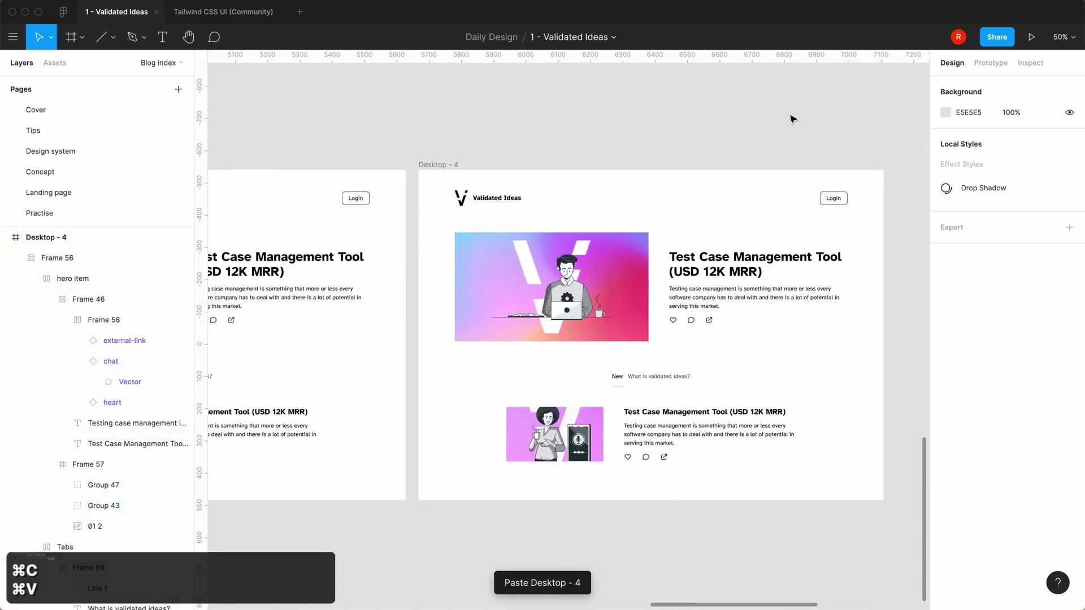
In the duplicated frame's featured image, cut the gradient background, make the V vector a mask, and paste the gradient into it.
{"action": "double_click", "coordinate": [475, 296]}
{"action": "double_click", "coordinate": [475, 296]}
{"action": "key", "text": "super+x"}
{"action": "left_click", "coordinate": [94, 491]}
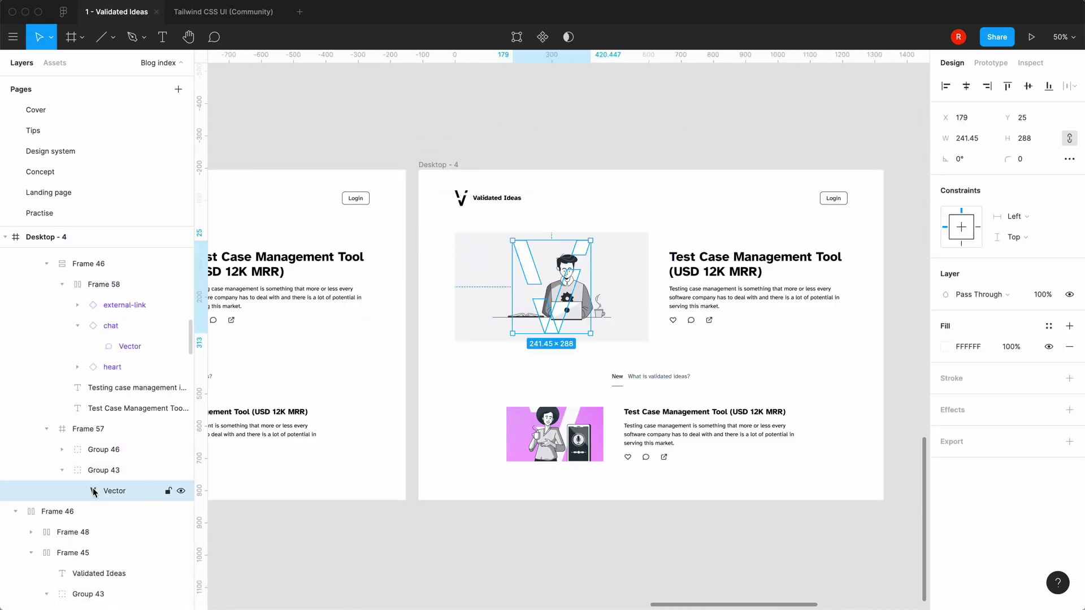
{"action": "right_click", "coordinate": [97, 491]}
{"action": "left_click", "coordinate": [215, 423]}
{"action": "key", "text": "super+v"}
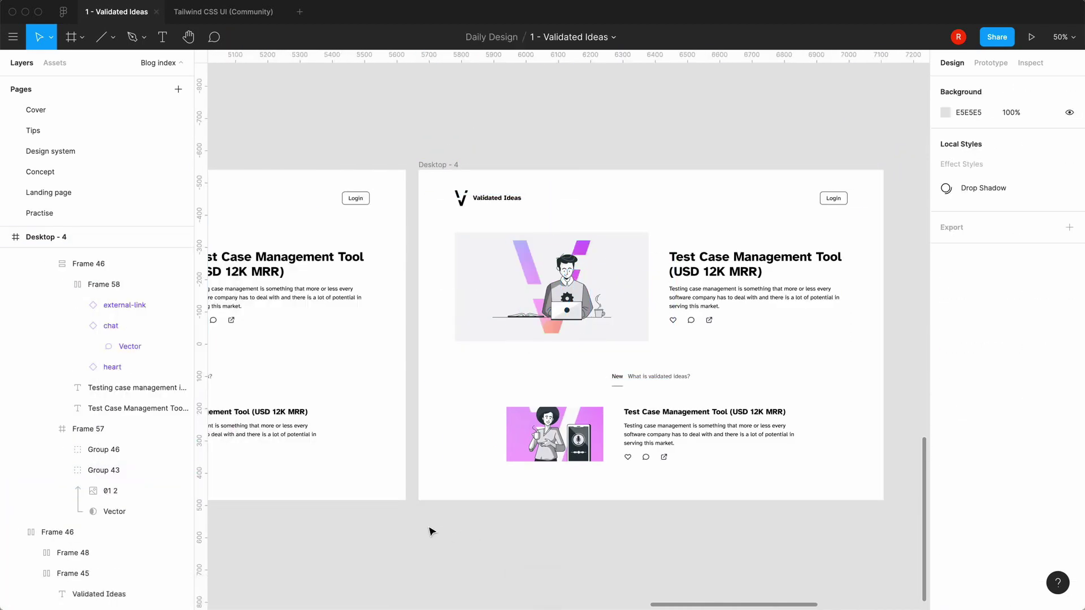
Examine the gradient-filled V in the featured image close up and within the whole page.
{"action": "key", "text": "shift+0"}
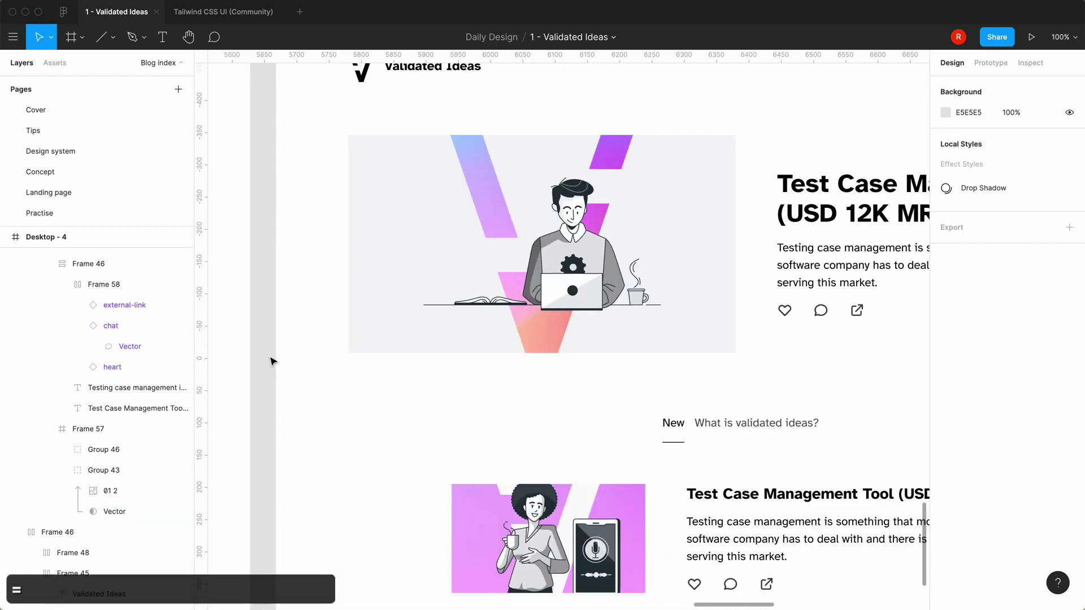
{"action": "scroll", "coordinate": [314, 386], "scroll_direction": "down", "scroll_amount": 2}
{"action": "key", "text": "minus"}
{"action": "key", "text": "minus"}
{"action": "key", "text": "equal"}
{"action": "left_click_drag", "start_coordinate": [653, 515], "coordinate": [524, 595]}
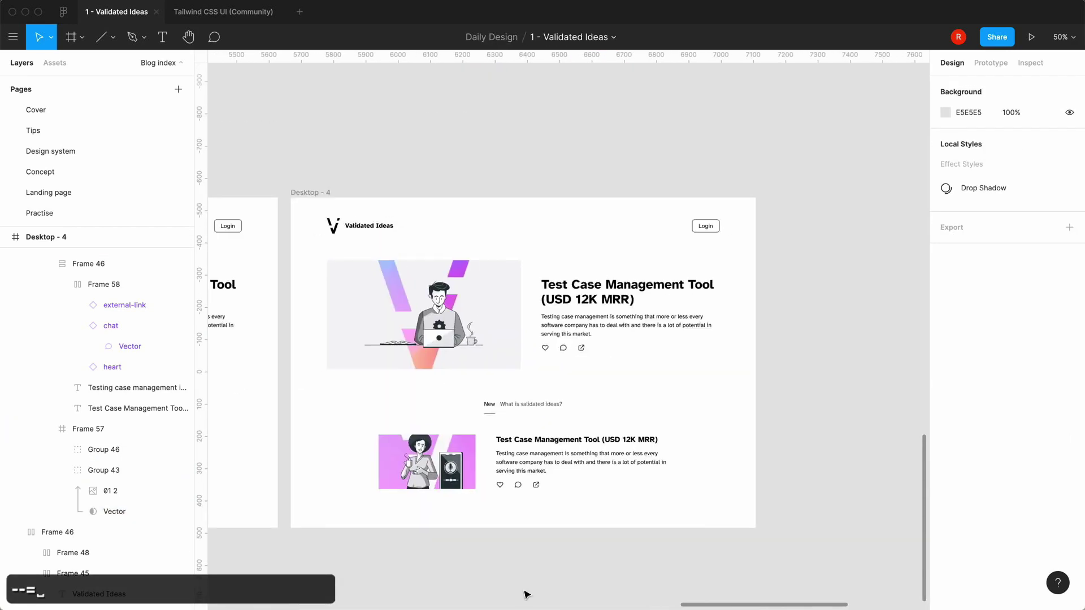
{"action": "key", "text": "minus"}
{"action": "key", "text": "equal"}
{"action": "key", "text": "equal"}
{"action": "key", "text": "minus"}
Set the background fill of the featured image frame to a lighter grey from the TailwindCSS colours.
{"action": "left_click", "coordinate": [364, 359], "text": "super"}
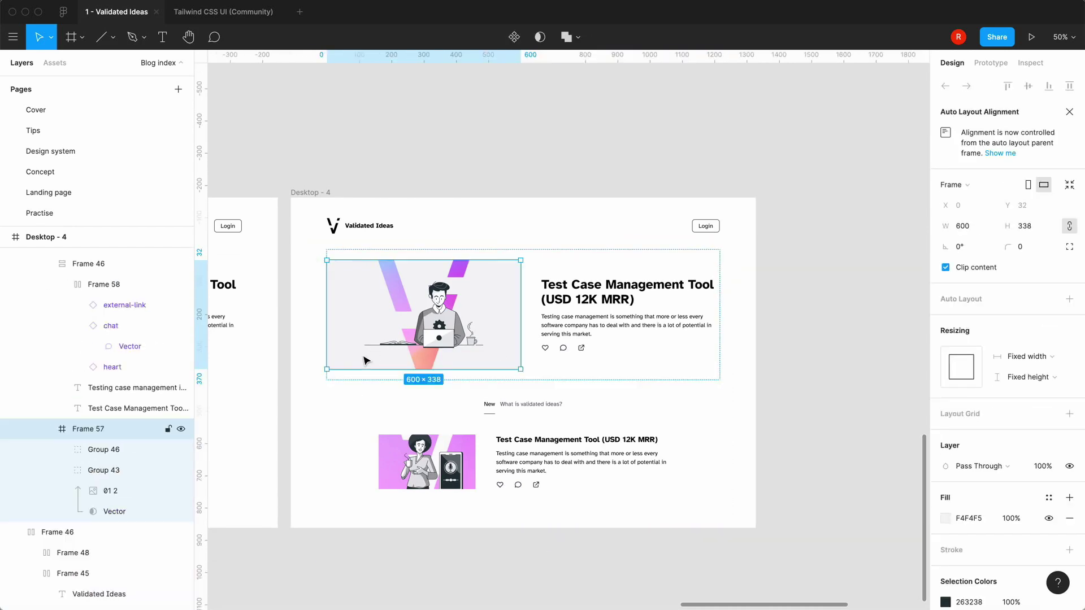
{"action": "left_click", "coordinate": [945, 518]}
{"action": "left_click", "coordinate": [822, 549]}
{"action": "left_click", "coordinate": [749, 506]}
Compare the full-gradient page design with the duplicate that has the gradient-masked V.
{"action": "key", "text": "equal"}
{"action": "left_click_drag", "start_coordinate": [638, 461], "coordinate": [847, 379]}
{"action": "key", "text": "minus"}
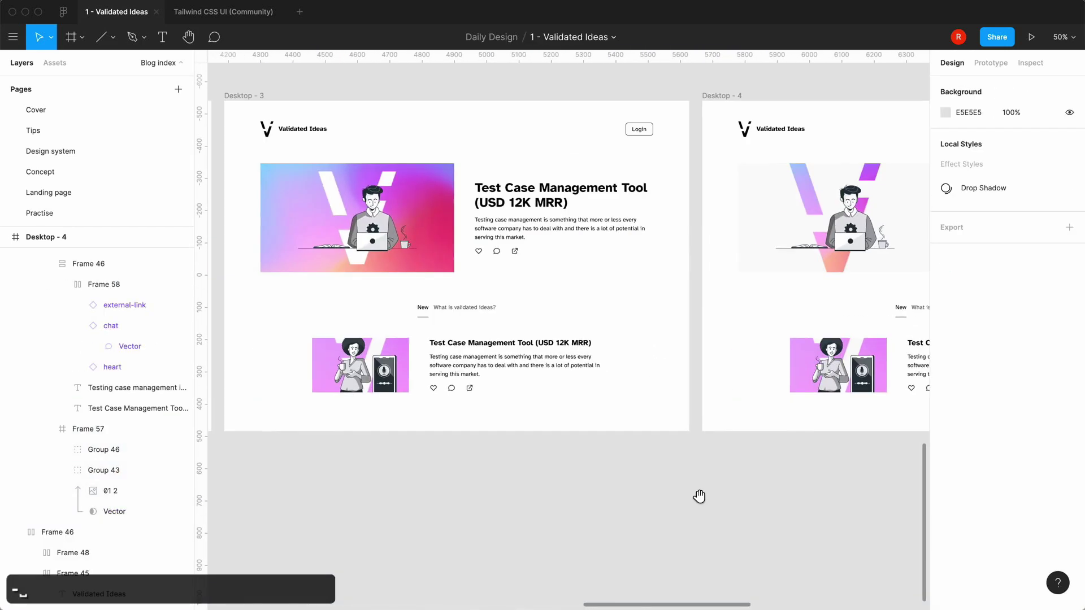
{"action": "scroll", "coordinate": [700, 497], "scroll_direction": "left", "scroll_amount": 5}
{"action": "key", "text": "minus"}
{"action": "left_click_drag", "start_coordinate": [399, 461], "coordinate": [104, 466]}
{"action": "key", "text": "equal"}
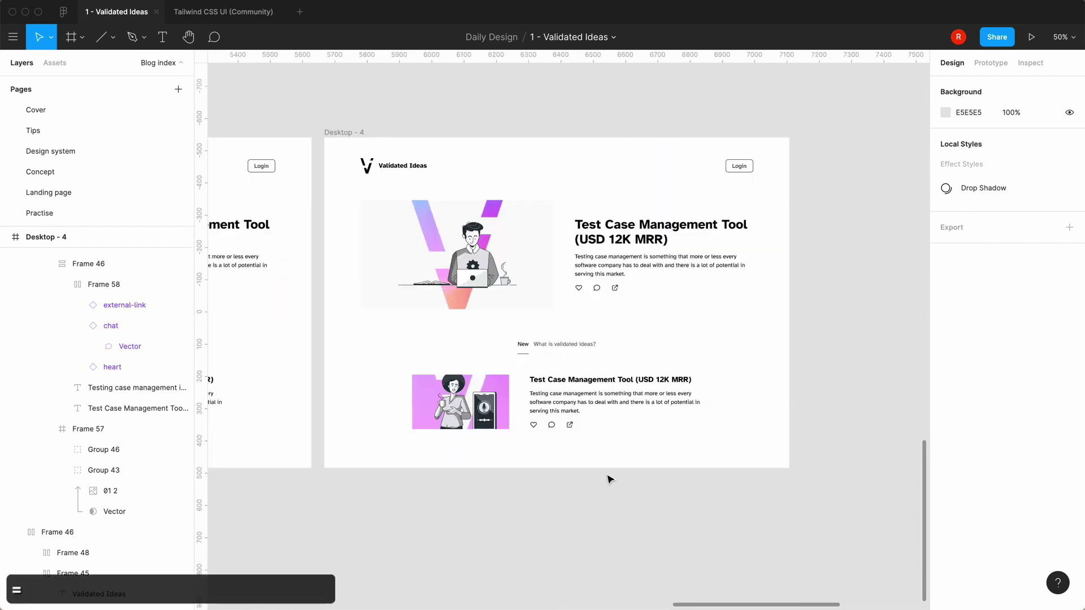
Extend the Desktop - 4 frame downward to make room for more articles.
{"action": "key", "text": "minus"}
{"action": "left_click", "coordinate": [565, 394]}
{"action": "left_click_drag", "start_coordinate": [565, 399], "coordinate": [570, 548]}
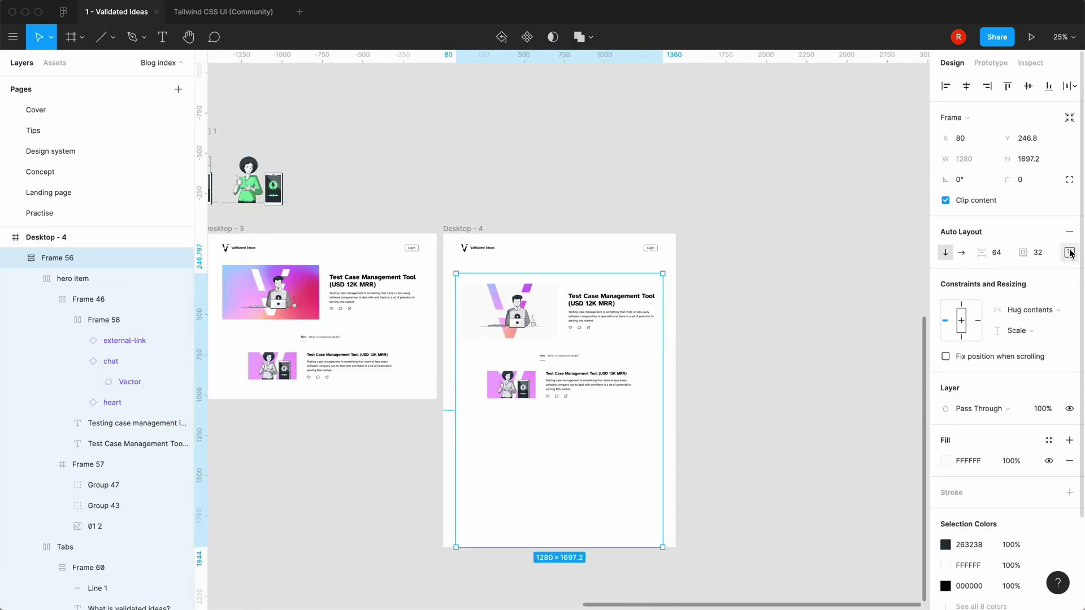
Set the Y position of Frame 56, which holds the page content, to 180.
{"action": "left_click_drag", "start_coordinate": [585, 278], "coordinate": [573, 279]}
{"action": "type", "text": "180"}
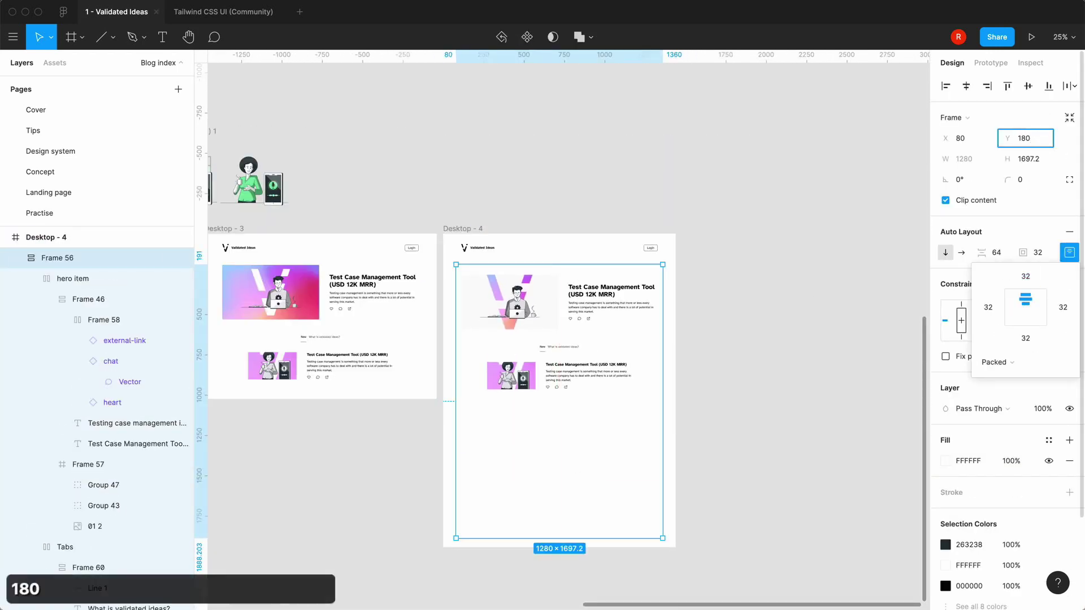
{"action": "key", "text": "Return"}
{"action": "key", "text": "="}
{"action": "left_click", "coordinate": [757, 339]}
Set the Y position of the Frame 56 content container to 64*2.
{"action": "left_click", "coordinate": [1028, 139]}
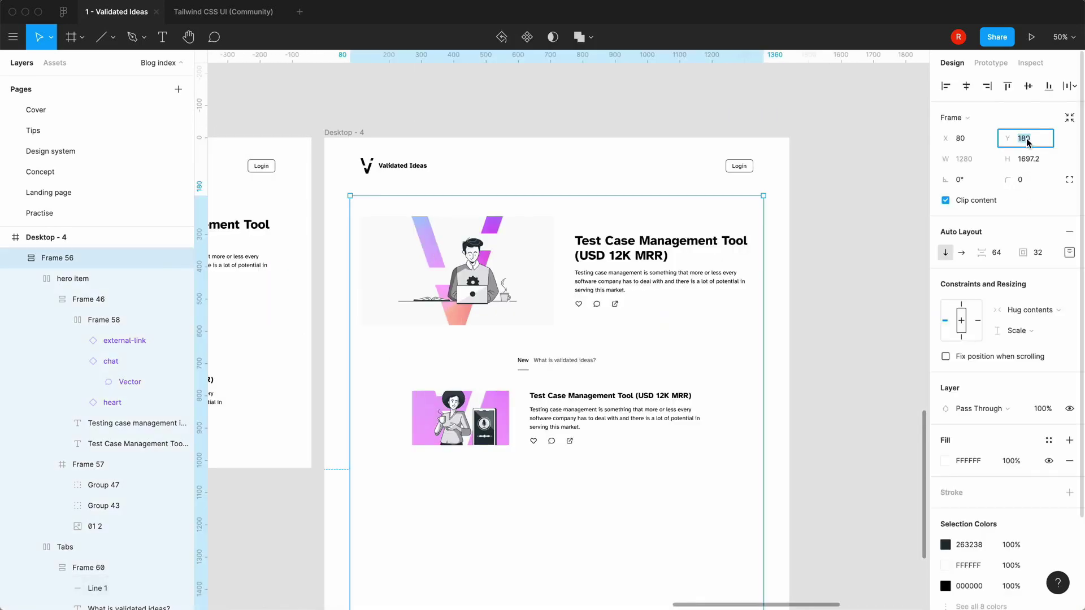
{"action": "type", "text": "64*2"}
{"action": "key", "text": "Return"}
{"action": "key", "text": "minus"}
Copy the smaller article item and paste it four times into the content list of Desktop - 4.
{"action": "left_click", "coordinate": [50, 279]}
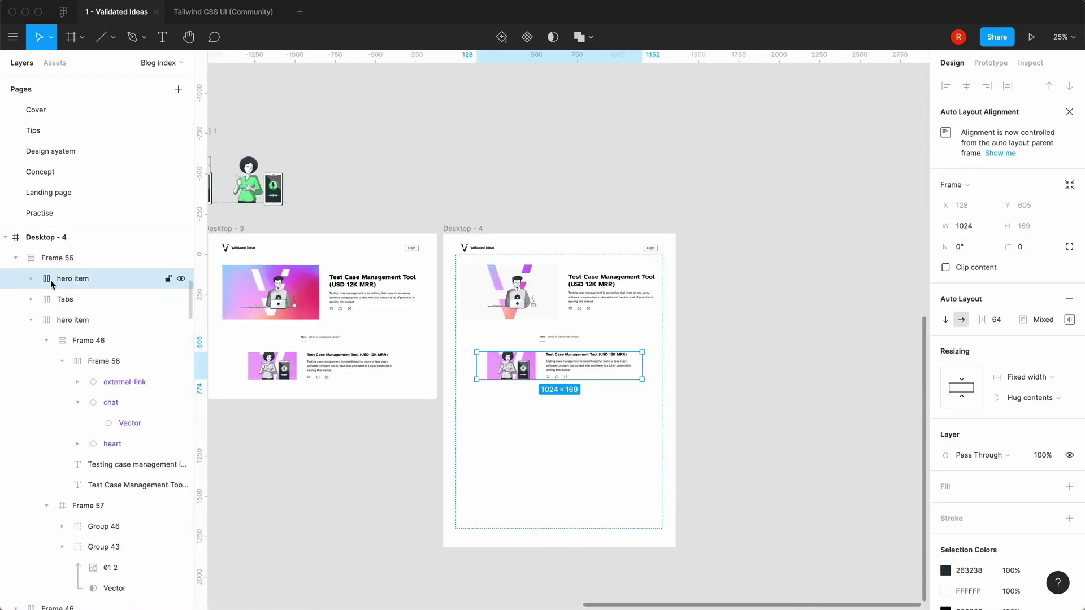
{"action": "key", "text": "super+c"}
{"action": "key", "text": "super+v"}
{"action": "key", "text": "super+v"}
{"action": "key", "text": "super+v"}
{"action": "key", "text": "super+v"}
{"action": "left_click", "coordinate": [745, 470]}
{"action": "key", "text": "="}
{"action": "key", "text": "="}
{"action": "scroll", "coordinate": [738, 471], "scroll_direction": "down", "scroll_amount": 5}
{"action": "key", "text": "minus"}
{"action": "key", "text": "minus"}
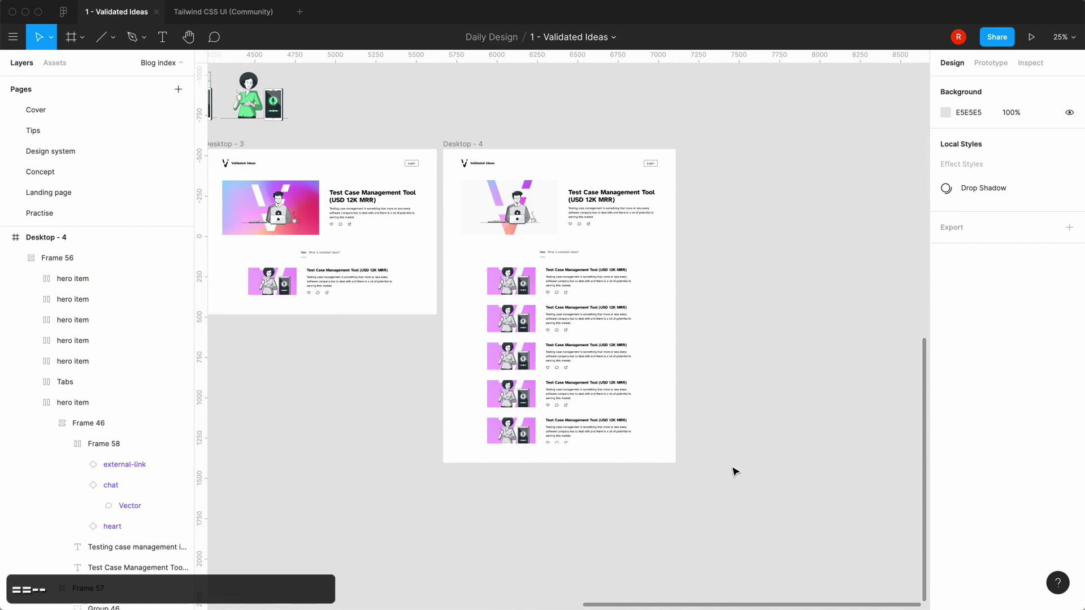
Shift the gradient image inside the second article's thumbnail to X -2590, Y -1219 so its magenta area fills the background.
{"action": "key", "text": "="}
{"action": "key", "text": "="}
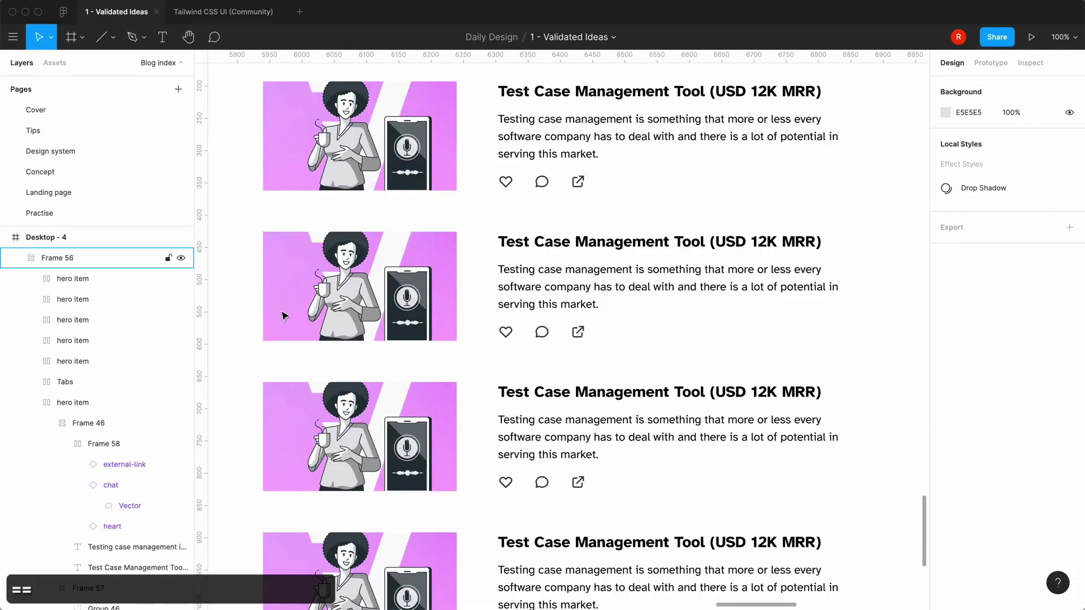
{"action": "left_click", "coordinate": [281, 313], "text": "super"}
{"action": "left_click", "coordinate": [113, 497]}
{"action": "left_click", "coordinate": [95, 559]}
{"action": "key", "text": "minus"}
{"action": "key", "text": "minus"}
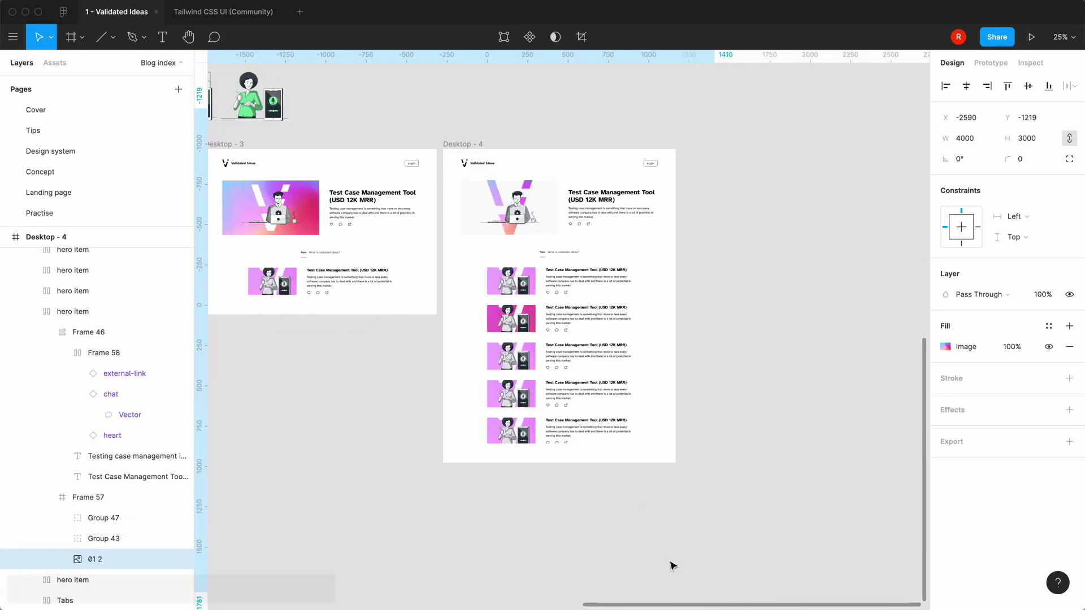
Reposition the gradient images in the third and fourth article thumbnails to use the blue and the pink-orange areas.
{"action": "double_click", "coordinate": [581, 358]}
{"action": "double_click", "coordinate": [492, 361]}
{"action": "left_click_drag", "start_coordinate": [475, 531], "coordinate": [757, 524]}
{"action": "scroll", "coordinate": [547, 367], "scroll_direction": "down", "scroll_amount": 1}
{"action": "left_click", "coordinate": [498, 373]}
{"action": "double_click", "coordinate": [497, 373]}
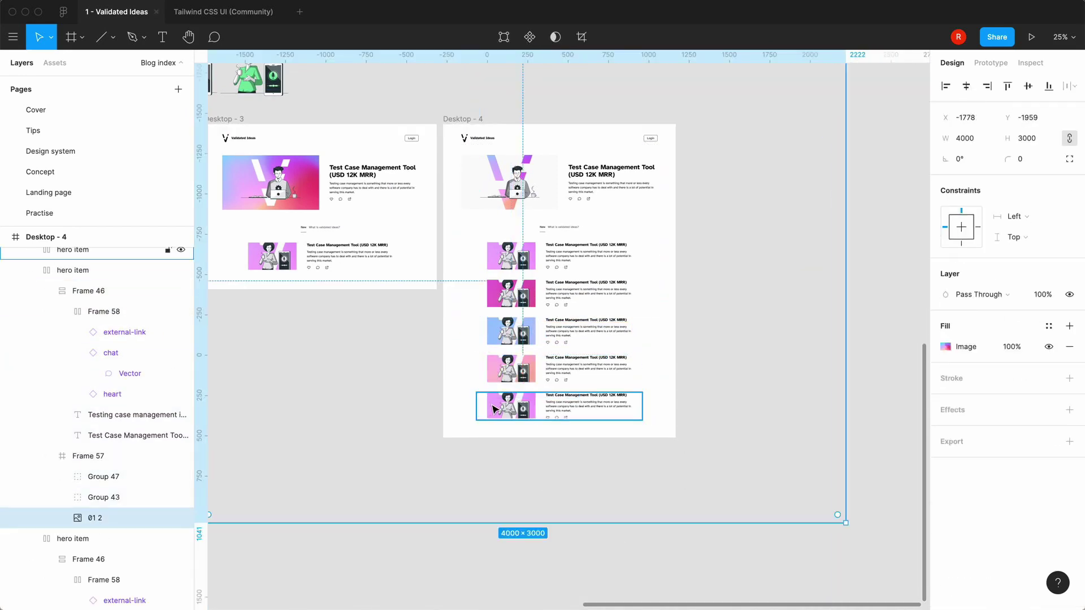
Reposition the gradient image in the fifth article's thumbnail to use its lilac-to-violet area.
{"action": "key", "text": "super+z"}
{"action": "left_click", "coordinate": [865, 453]}
{"action": "key", "text": "="}
{"action": "key", "text": "="}
{"action": "scroll", "coordinate": [865, 452], "scroll_direction": "down", "scroll_amount": 3}
{"action": "key", "text": "-"}
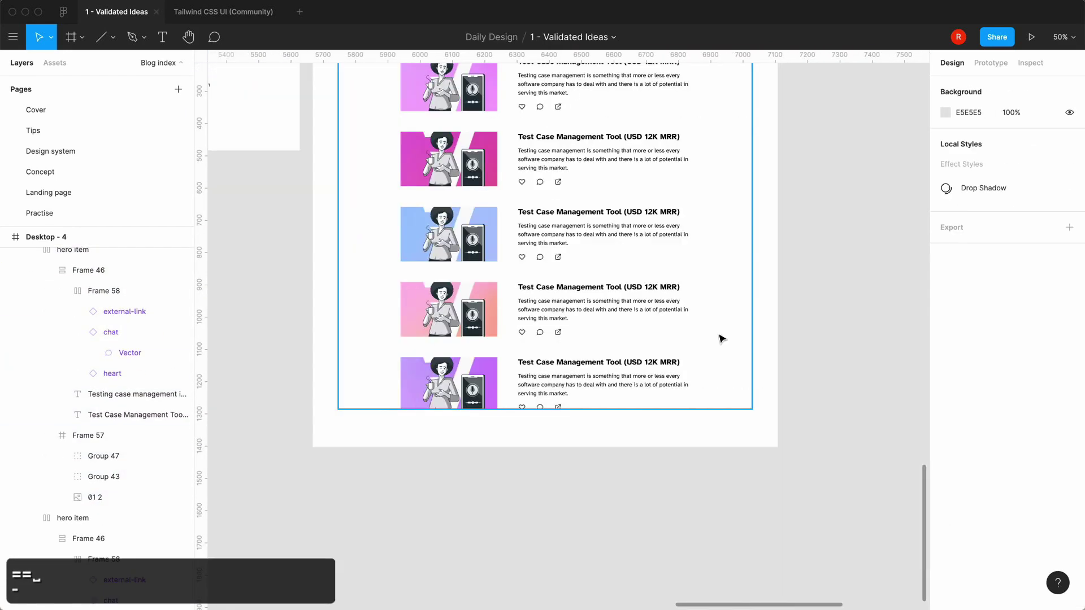
{"action": "scroll", "coordinate": [719, 339], "scroll_direction": "up", "scroll_amount": 2}
Switch to Storyset in Chrome, close the Voice control illustration, and download the QA engineers illustration as SVG.
{"action": "mouse_move", "coordinate": [260, 609]}
{"action": "left_click", "coordinate": [205, 588]}
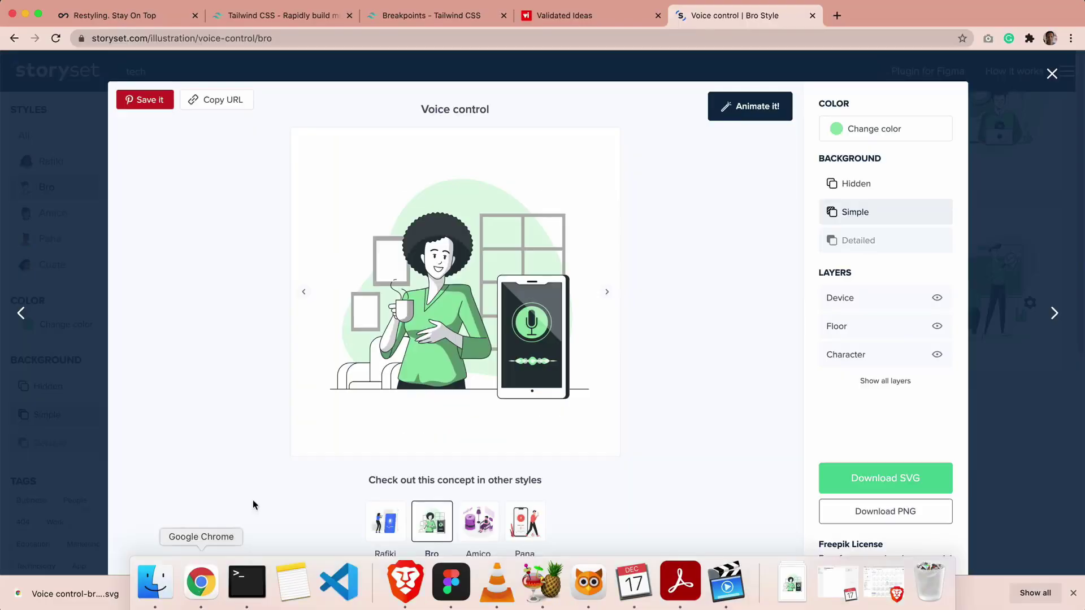
{"action": "left_click", "coordinate": [1052, 73]}
{"action": "scroll", "coordinate": [610, 446], "scroll_direction": "up", "scroll_amount": 2}
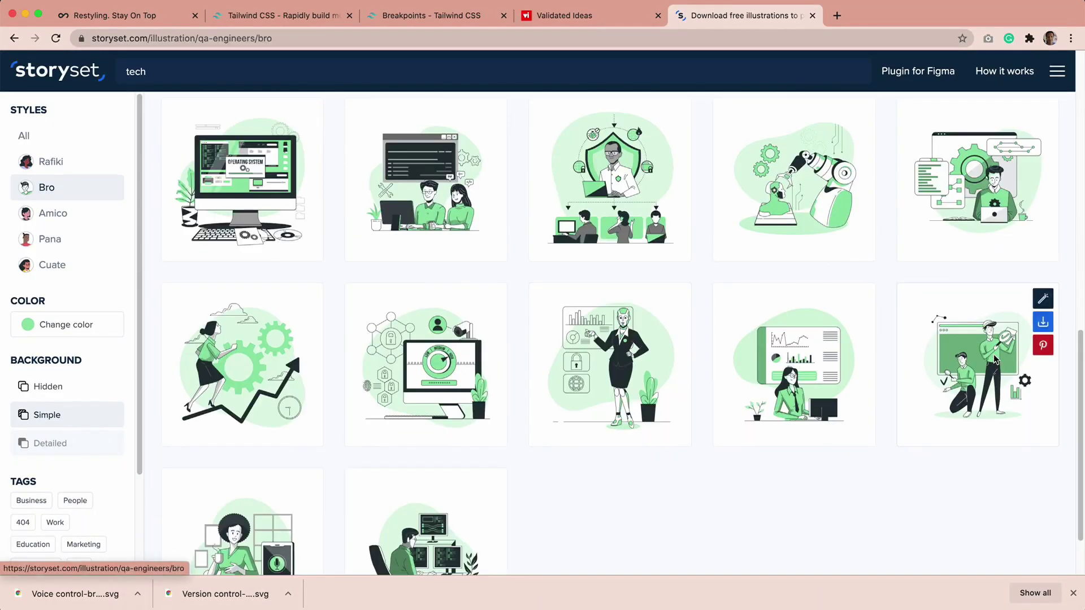
{"action": "left_click", "coordinate": [978, 367]}
{"action": "left_click", "coordinate": [886, 478]}
Switch back to Figma, import the downloaded QA engineers SVG, and place it above the Desktop - 4 frame.
{"action": "left_click", "coordinate": [449, 582]}
{"action": "key", "text": "-"}
{"action": "mouse_move", "coordinate": [293, 605]}
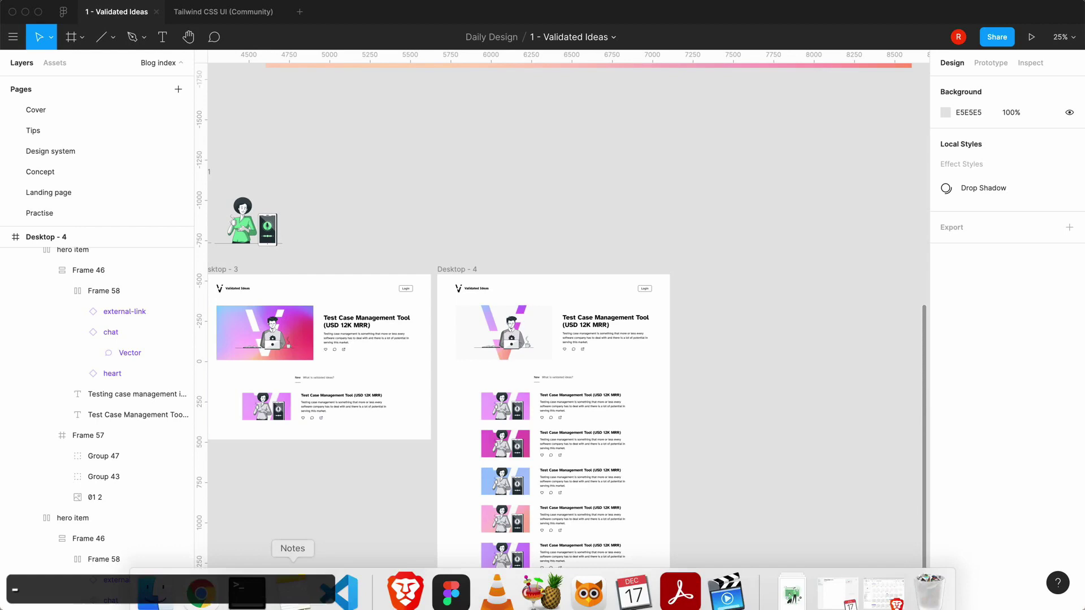
{"action": "left_click", "coordinate": [238, 591]}
{"action": "left_click", "coordinate": [353, 219]}
{"action": "left_click_drag", "start_coordinate": [452, 102], "coordinate": [842, 120]}
{"action": "left_click", "coordinate": [306, 51]}
{"action": "left_click", "coordinate": [805, 187]}
{"action": "left_click_drag", "start_coordinate": [819, 80], "coordinate": [455, 177]}
{"action": "left_click", "coordinate": [661, 194]}
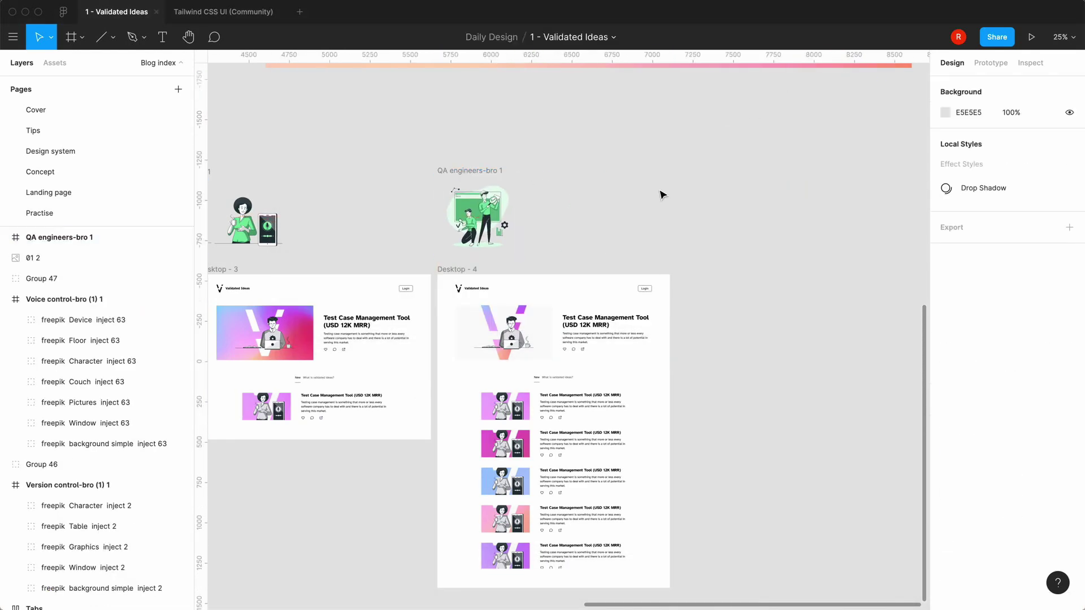
Recolor the QA engineers illustration by replacing its green 92E3A9 with the grey E4E4E7.
{"action": "key", "text": "+"}
{"action": "left_click", "coordinate": [370, 291]}
{"action": "left_click", "coordinate": [415, 277], "text": "shift"}
{"action": "left_click", "coordinate": [345, 181]}
{"action": "scroll", "coordinate": [945, 478], "scroll_direction": "down", "scroll_amount": 1}
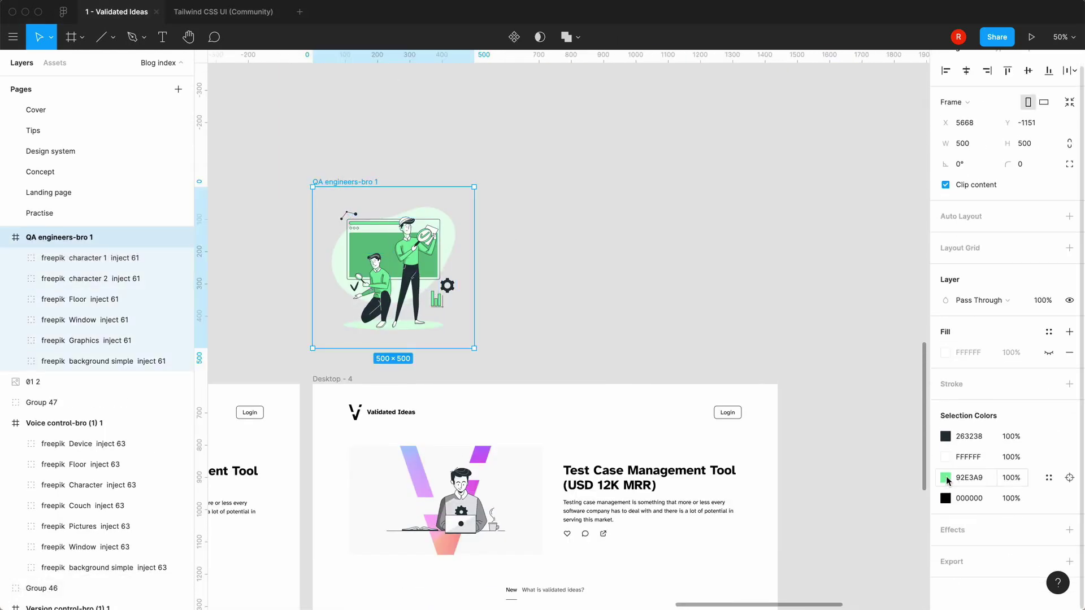
{"action": "left_click", "coordinate": [945, 478]}
{"action": "left_click", "coordinate": [822, 552]}
{"action": "key", "text": "Escape"}
{"action": "left_click", "coordinate": [384, 240]}
{"action": "left_click", "coordinate": [375, 316], "text": "shift"}
{"action": "key", "text": "super+c"}
{"action": "key", "text": "super+v"}
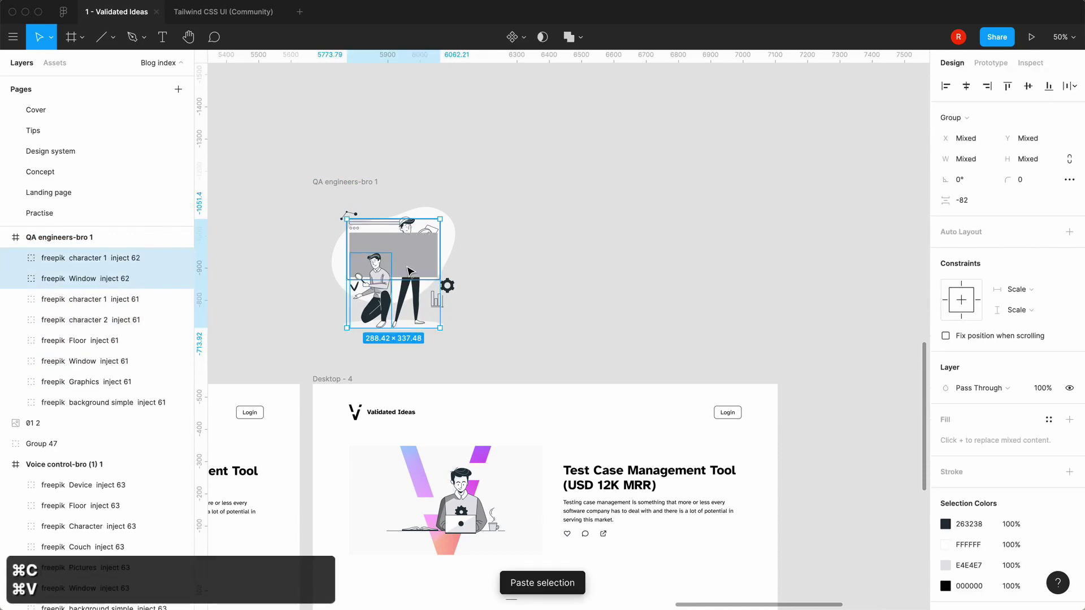
{"action": "left_click_drag", "start_coordinate": [407, 286], "coordinate": [576, 286]}
{"action": "key", "text": "BackSpace"}
Duplicate the QA engineers illustration's two characters and window, place the copies beside the original frame, and group them.
{"action": "left_click", "coordinate": [413, 266]}
{"action": "left_click", "coordinate": [375, 271], "text": "shift"}
{"action": "left_click", "coordinate": [378, 245], "text": "shift"}
{"action": "key", "text": "super+c"}
{"action": "key", "text": "super+v"}
{"action": "left_click_drag", "start_coordinate": [377, 245], "coordinate": [540, 245]}
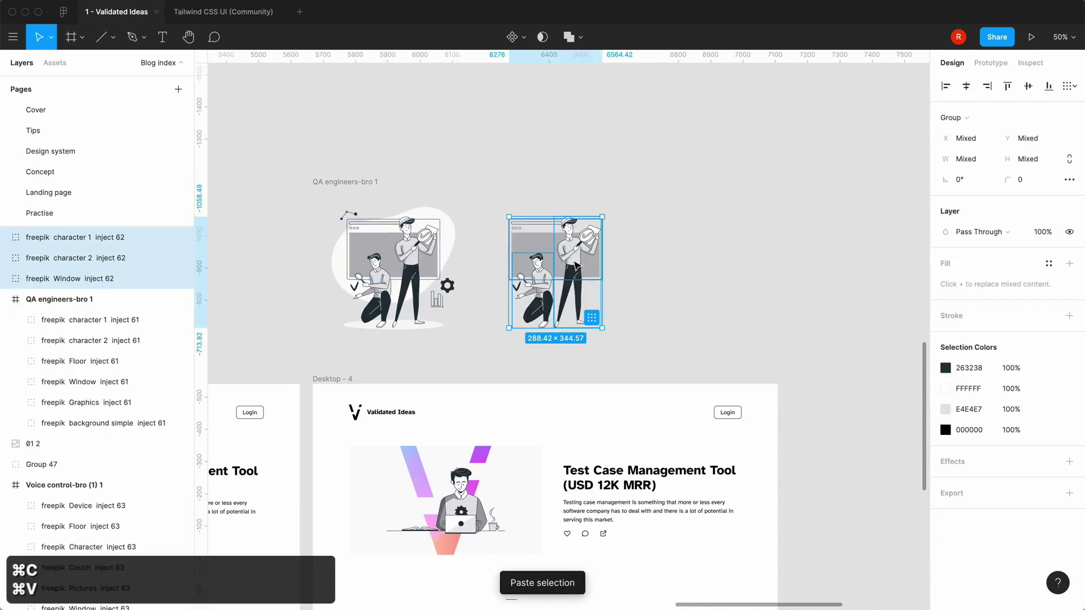
{"action": "key", "text": "super+g"}
Replace the woman illustration in the second article's thumbnail with the grouped QA engineers artwork, scaled to about 142 × 169.
{"action": "key", "text": "super+c"}
{"action": "scroll", "coordinate": [790, 354], "scroll_direction": "down", "scroll_amount": 8}
{"action": "key", "text": "+"}
{"action": "left_click", "coordinate": [339, 381]}
{"action": "double_click", "coordinate": [339, 381]}
{"action": "key", "text": "BackSpace"}
{"action": "left_click", "coordinate": [88, 429]}
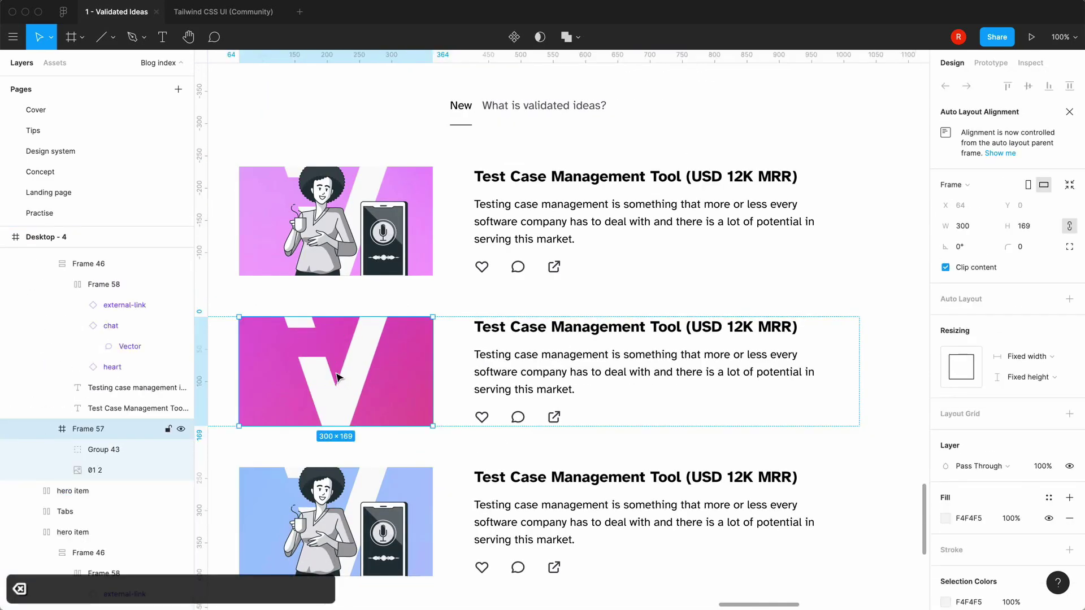
{"action": "key", "text": "super+v"}
{"action": "left_click_drag", "start_coordinate": [430, 482], "coordinate": [382, 413]}
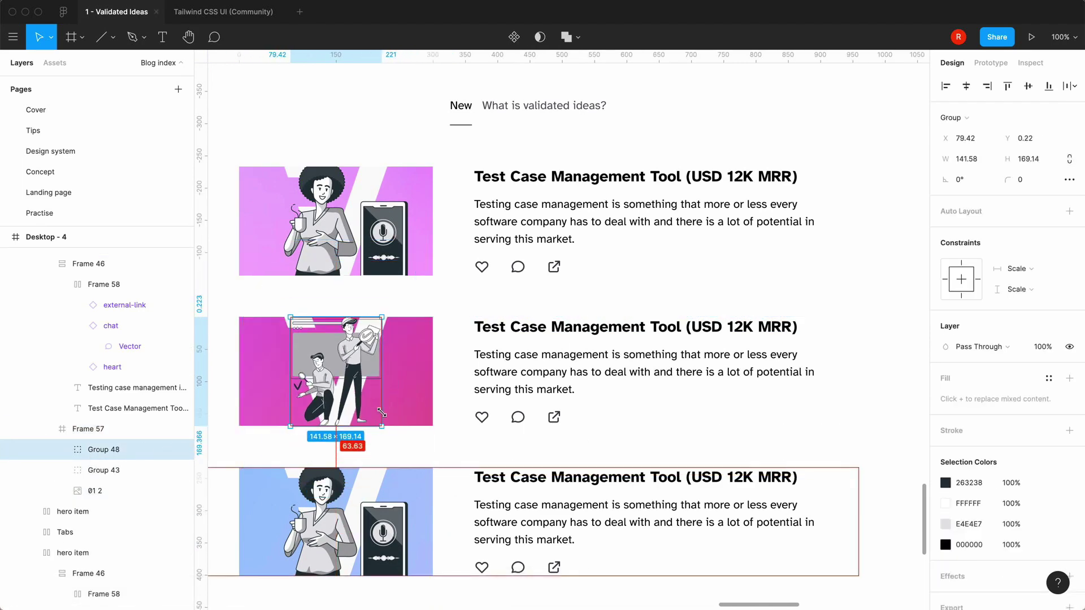
{"action": "left_click", "coordinate": [885, 270]}
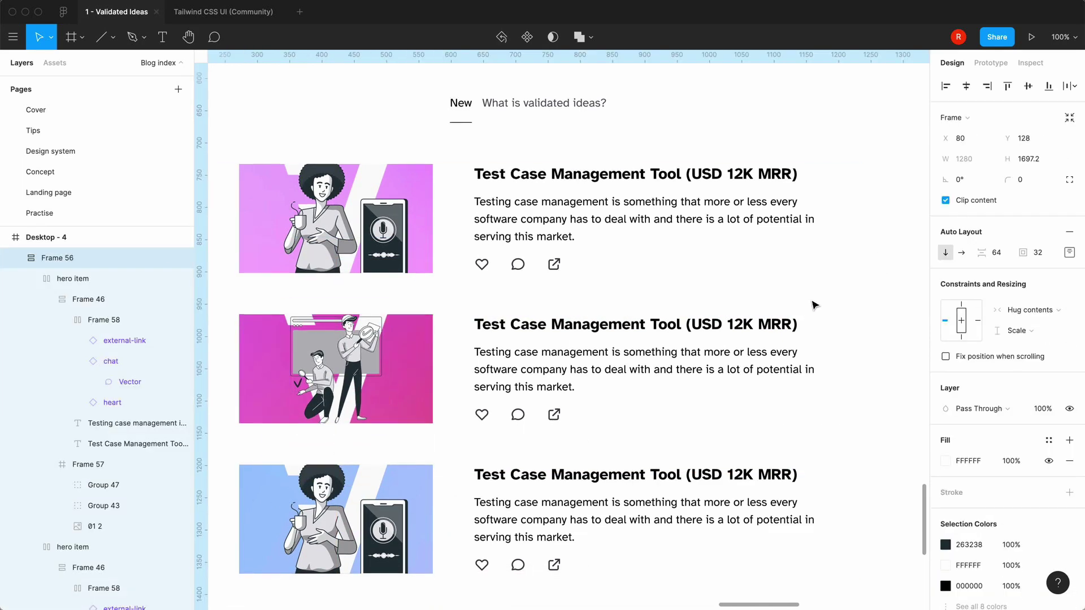
Remove the illustration from the third article's thumbnail, then shrink the V logo and center it vertically.
{"action": "scroll", "coordinate": [814, 302], "scroll_direction": "down", "scroll_amount": 3}
{"action": "left_click", "coordinate": [332, 436], "text": "super"}
{"action": "key", "text": "BackSpace"}
{"action": "double_click", "coordinate": [329, 443]}
{"action": "left_click_drag", "start_coordinate": [414, 476], "coordinate": [363, 455]}
{"action": "left_click", "coordinate": [1028, 86]}
{"action": "left_click", "coordinate": [865, 452]}
Remove the illustration from the fourth article's thumbnail and turn its V logo into a white outline with stroke weight 8.
{"action": "scroll", "coordinate": [864, 453], "scroll_direction": "down", "scroll_amount": 6}
{"action": "left_click", "coordinate": [334, 245], "text": "super"}
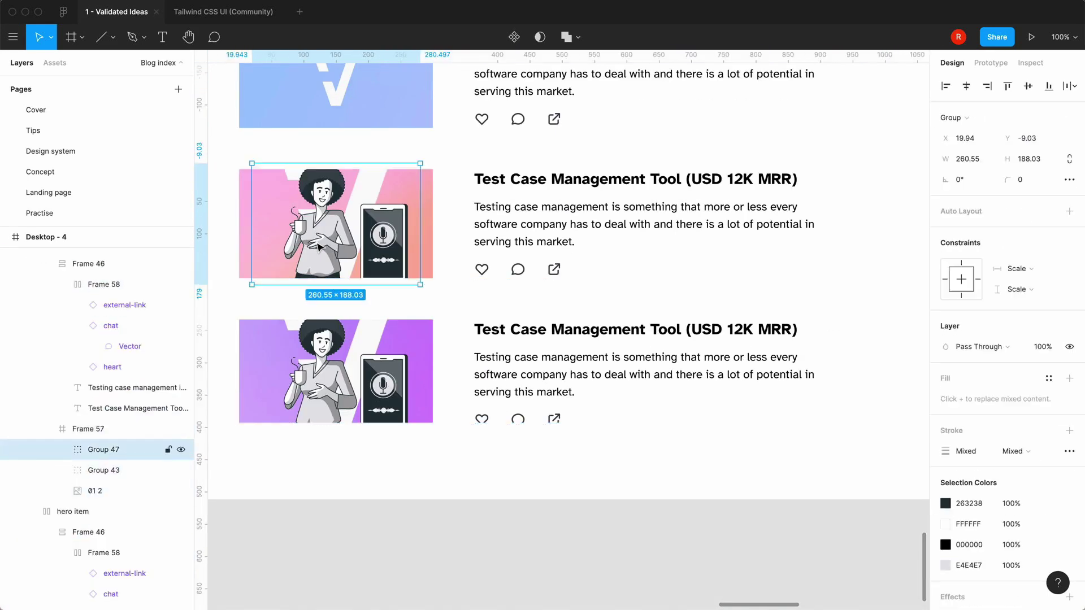
{"action": "key", "text": "BackSpace"}
{"action": "left_click", "coordinate": [335, 245], "text": "super"}
{"action": "left_click", "coordinate": [1069, 347]}
{"action": "left_click", "coordinate": [1069, 358]}
{"action": "left_click", "coordinate": [946, 378]}
{"action": "left_click", "coordinate": [777, 291]}
{"action": "left_click", "coordinate": [974, 403]}
{"action": "type", "text": "8"}
{"action": "key", "text": "Return"}
{"action": "left_click", "coordinate": [865, 452]}
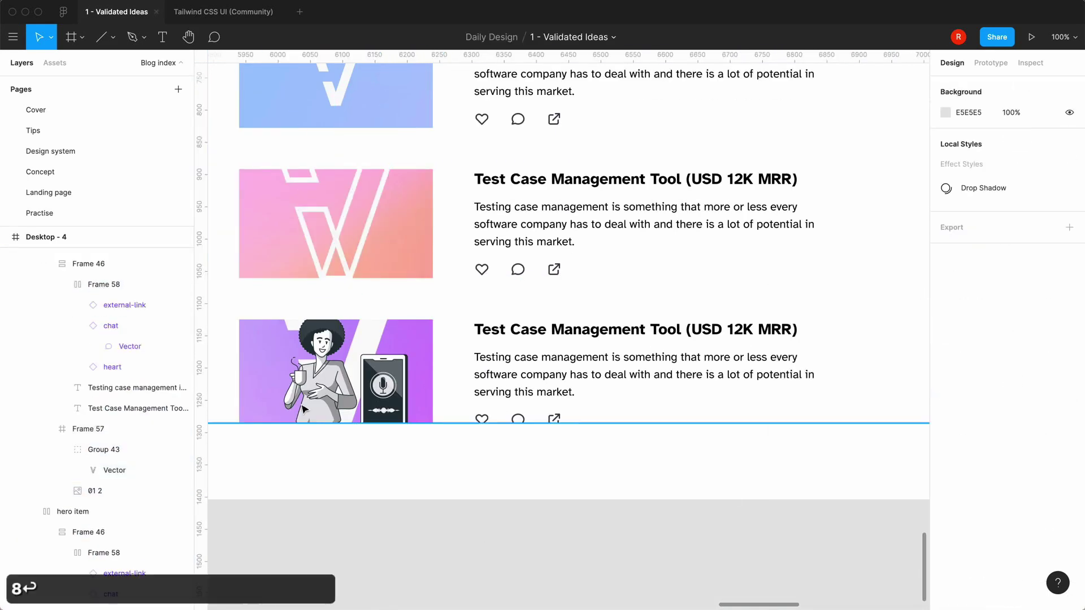
Remove the illustration from the fifth article's thumbnail and move its V logo to about X 24, Y -22.
{"action": "left_click", "coordinate": [339, 400], "text": "super"}
{"action": "key", "text": "BackSpace"}
{"action": "left_click", "coordinate": [339, 400], "text": "super"}
{"action": "left_click_drag", "start_coordinate": [347, 363], "coordinate": [353, 418]}
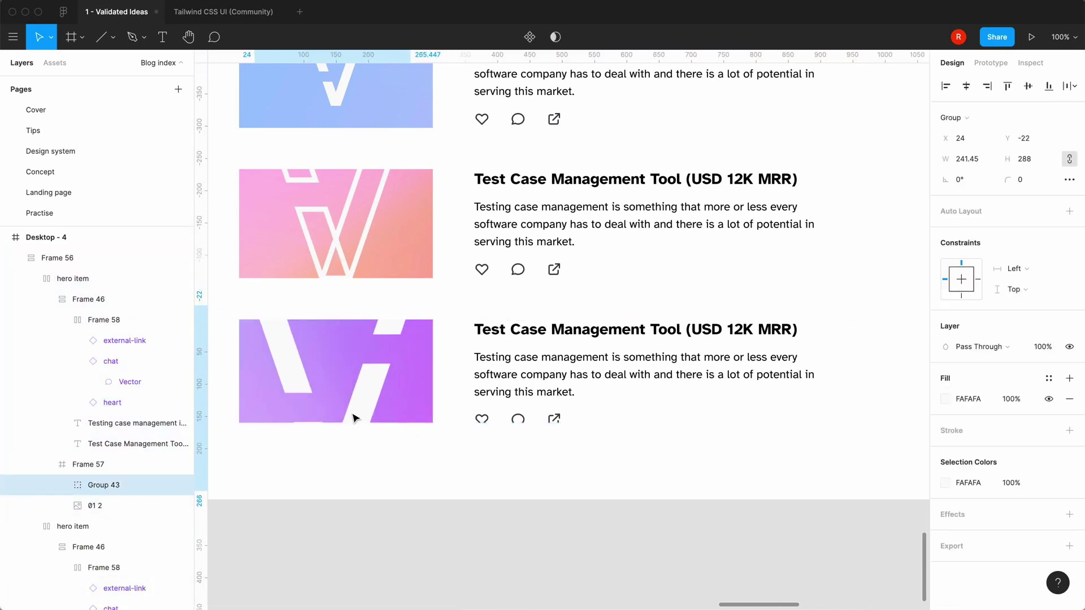
{"action": "left_click", "coordinate": [490, 544]}
Delete the grey window from the QA engineers group in the second article's thumbnail, keeping only the two characters.
{"action": "key", "text": "minus"}
{"action": "key", "text": "minus"}
{"action": "key", "text": "equal"}
{"action": "left_click_drag", "start_coordinate": [820, 386], "coordinate": [791, 373]}
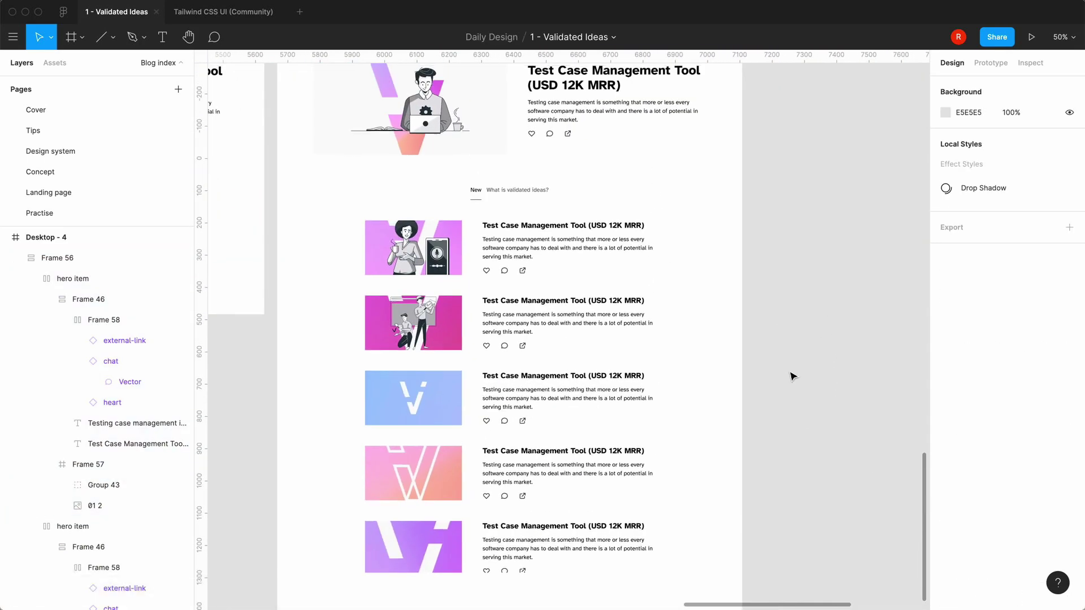
{"action": "key", "text": "equal"}
{"action": "key", "text": "minus"}
{"action": "key", "text": "equal"}
{"action": "left_click", "coordinate": [260, 292], "text": "super"}
{"action": "key", "text": "BackSpace"}
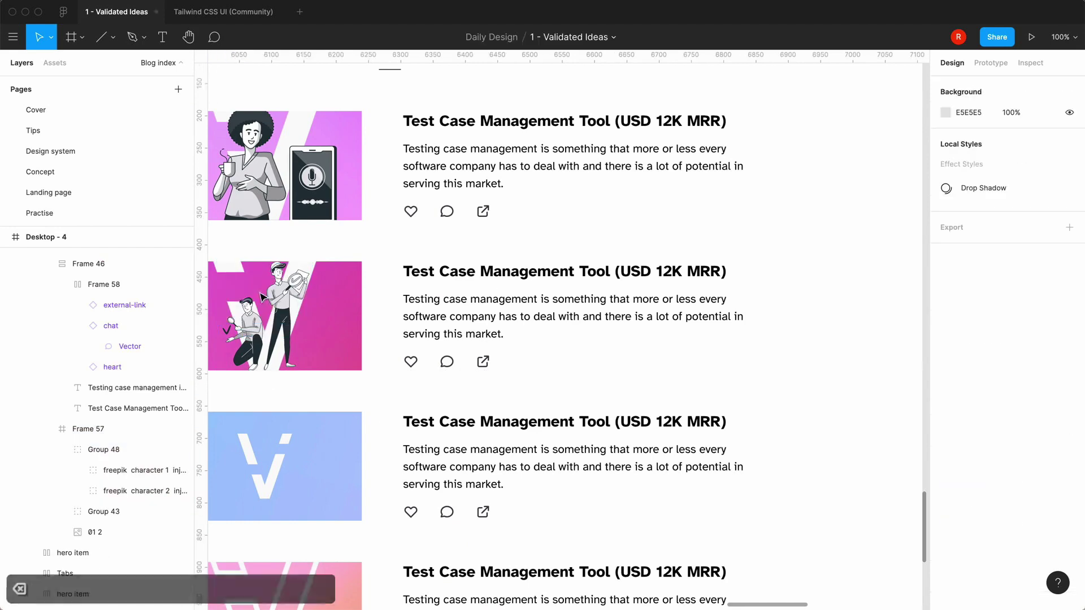
{"action": "key", "text": "minus"}
{"action": "left_click_drag", "start_coordinate": [799, 460], "coordinate": [885, 436]}
{"action": "scroll", "coordinate": [887, 439], "scroll_direction": "up", "scroll_amount": 3}
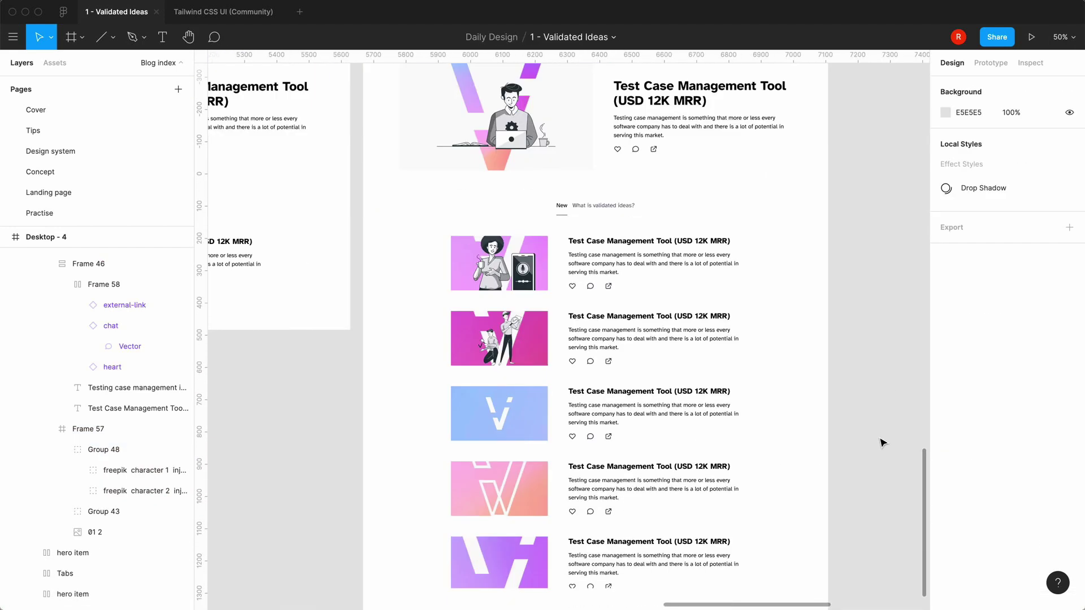